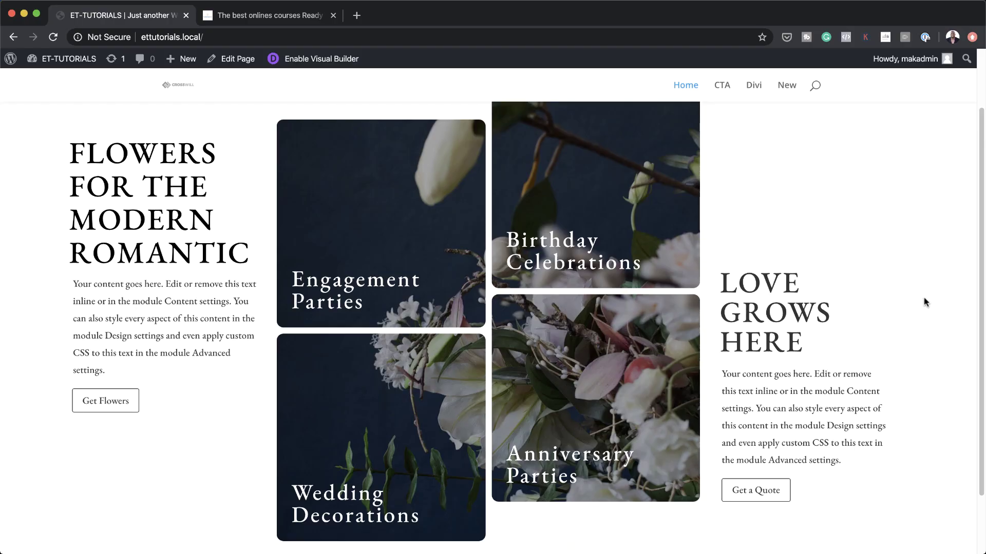
- Look over the finished flower page, checking how its text columns and parallax image cards behave on scrolling and hovering
{"action": "scroll", "coordinate": [923, 297], "scroll_direction": "down", "scroll_amount": 3}
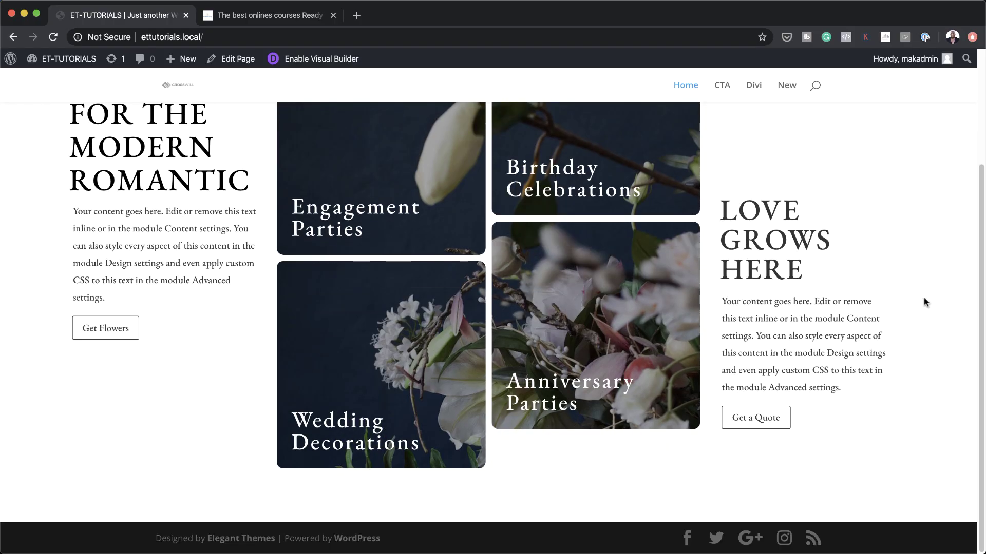
{"action": "scroll", "coordinate": [923, 297], "scroll_direction": "up", "scroll_amount": 6}
{"action": "scroll", "coordinate": [923, 297], "scroll_direction": "down", "scroll_amount": 3}
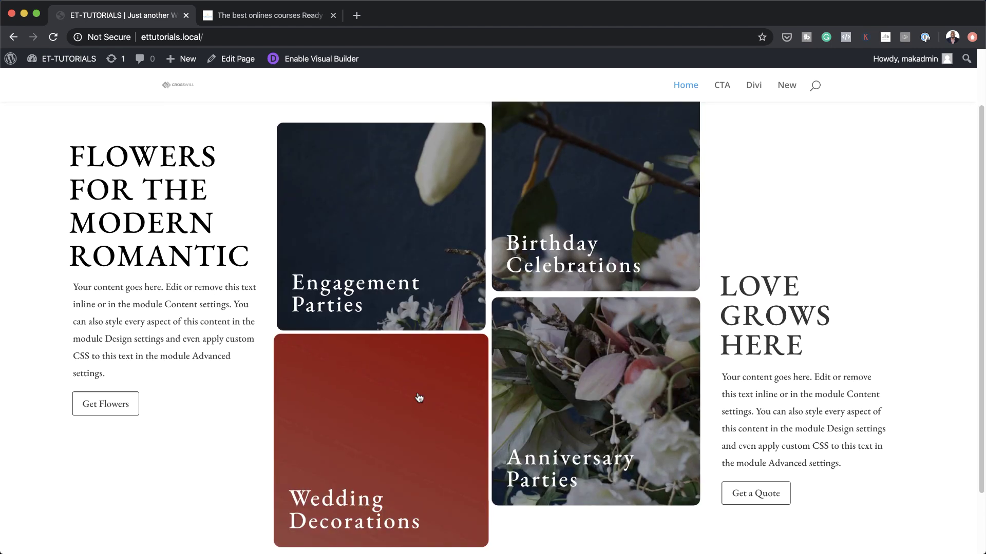
{"action": "scroll", "coordinate": [905, 328], "scroll_direction": "down", "scroll_amount": 1}
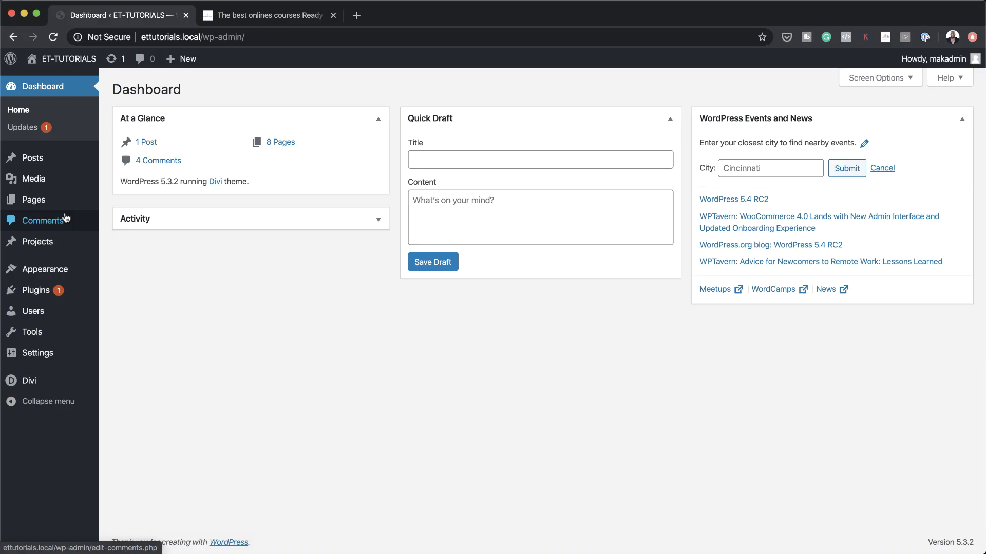
- Create a new WordPress page titled "Parallax Images"
{"action": "mouse_move", "coordinate": [73, 244]}
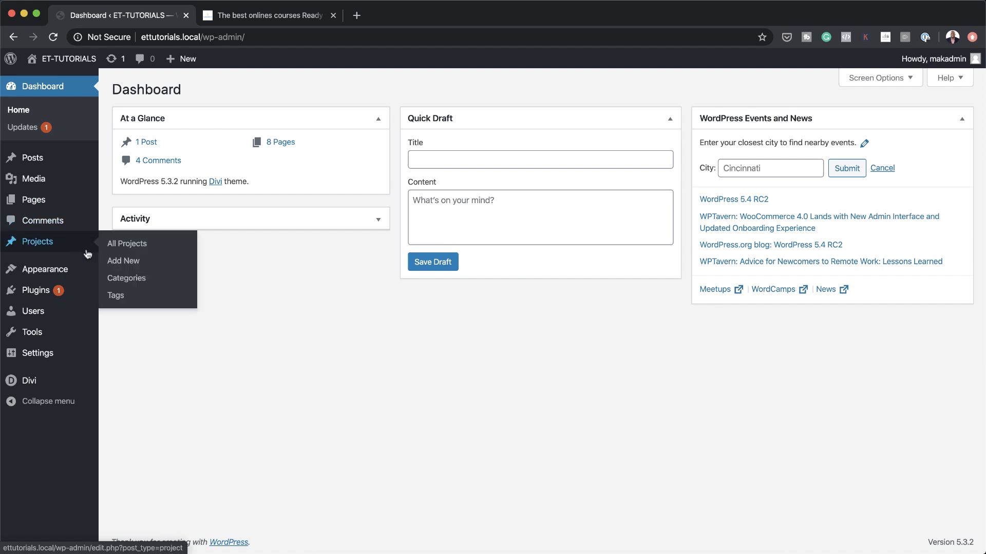
{"action": "mouse_move", "coordinate": [43, 204]}
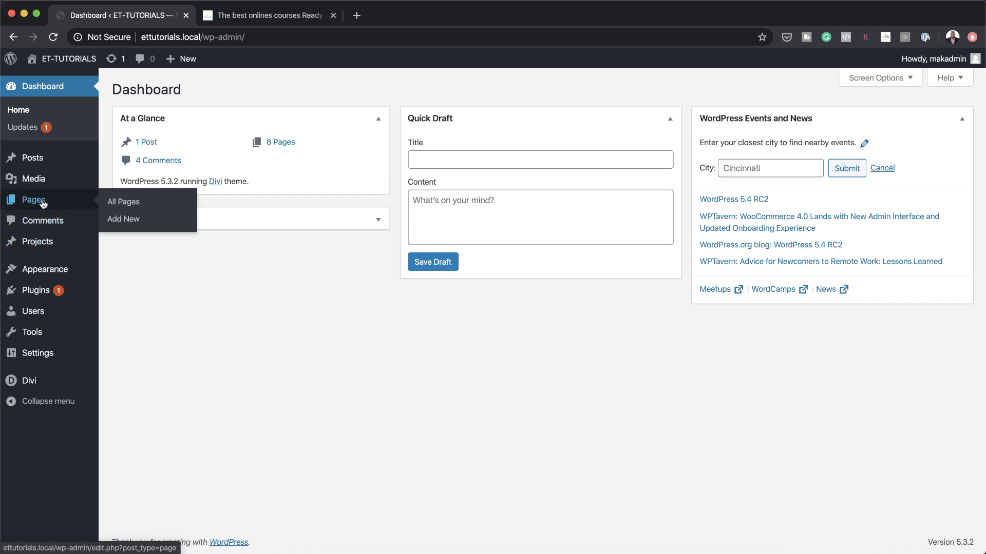
{"action": "left_click", "coordinate": [129, 221]}
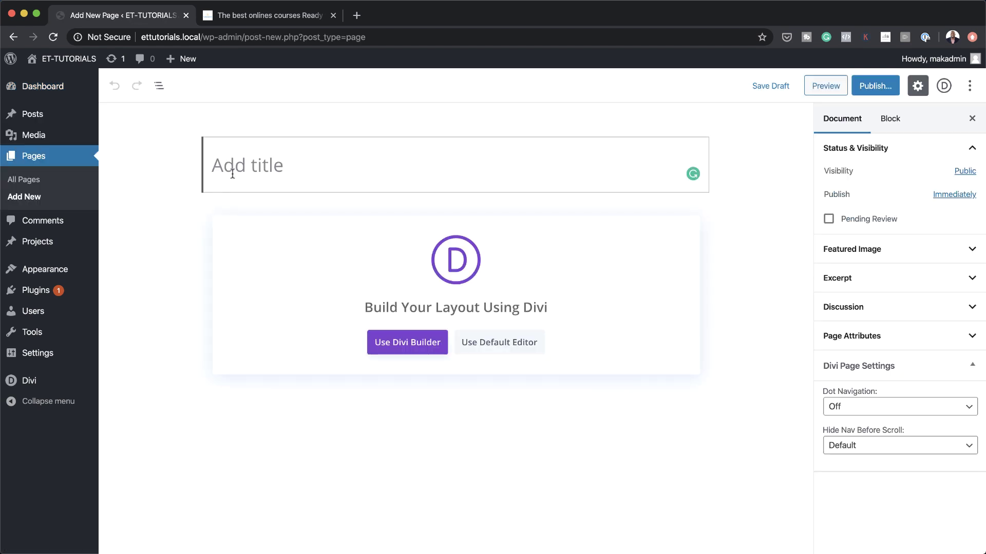
{"action": "type", "text": "Parallax Images"}
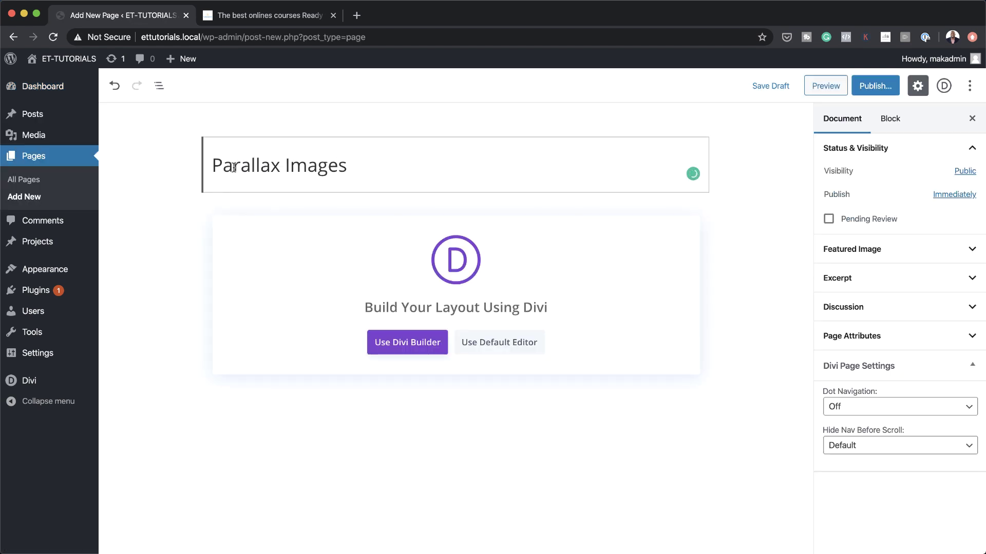
- Open the page in the Divi Builder with a blank layout and insert a row of four equal columns without adding a module
{"action": "left_click", "coordinate": [409, 349]}
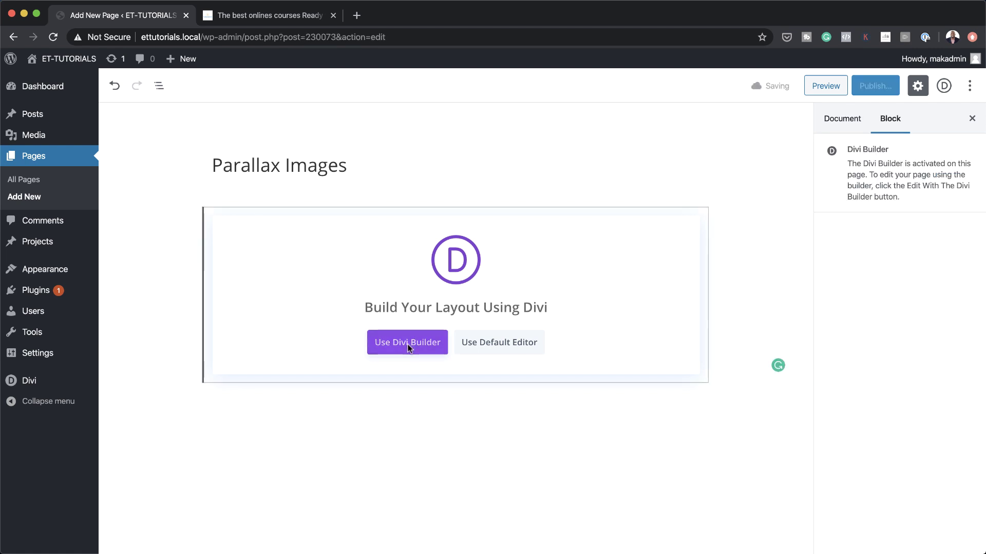
{"action": "left_click", "coordinate": [281, 326]}
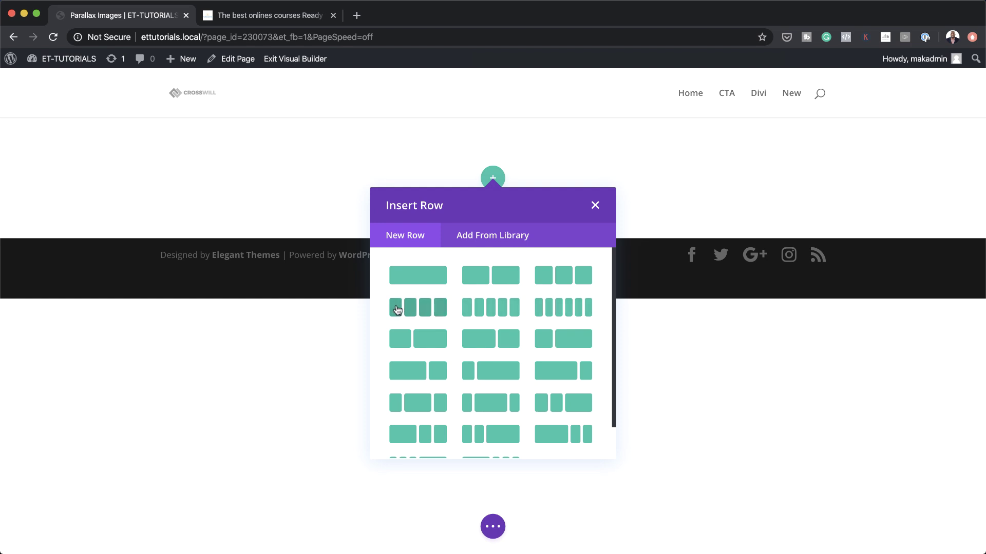
{"action": "left_click", "coordinate": [412, 309]}
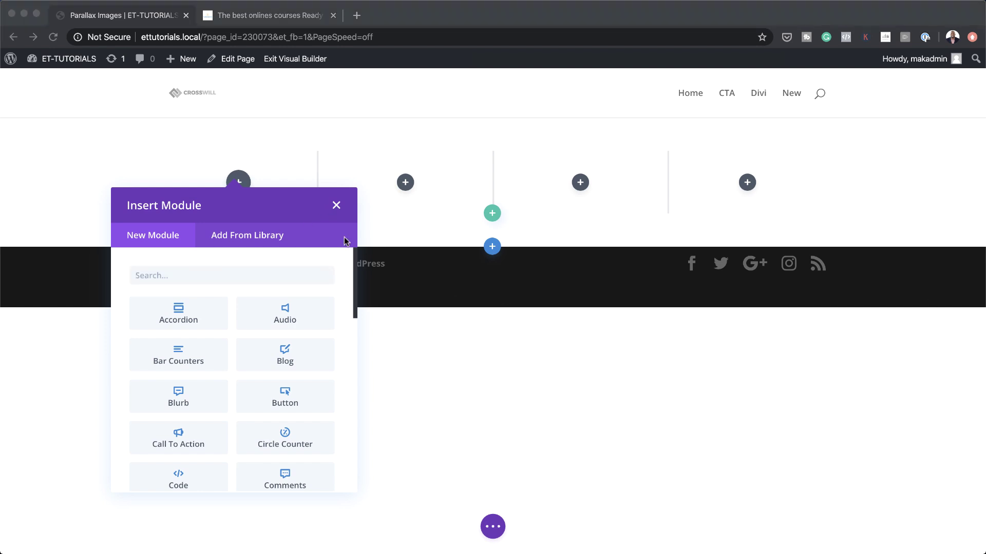
{"action": "left_click", "coordinate": [336, 207]}
{"action": "left_click", "coordinate": [336, 207]}
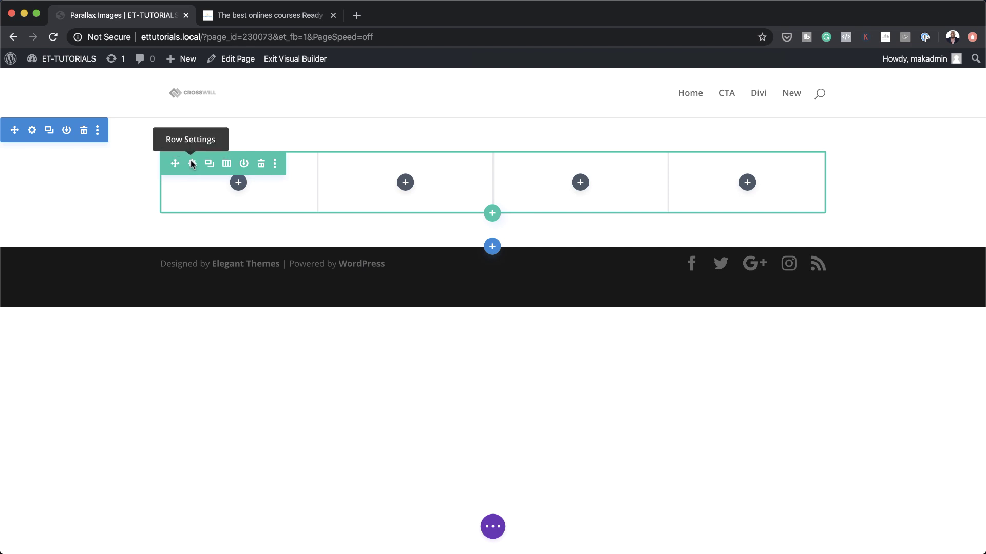
- Set the top padding of the row's first column to 2vw
{"action": "left_click", "coordinate": [192, 164]}
{"action": "left_click", "coordinate": [31, 208]}
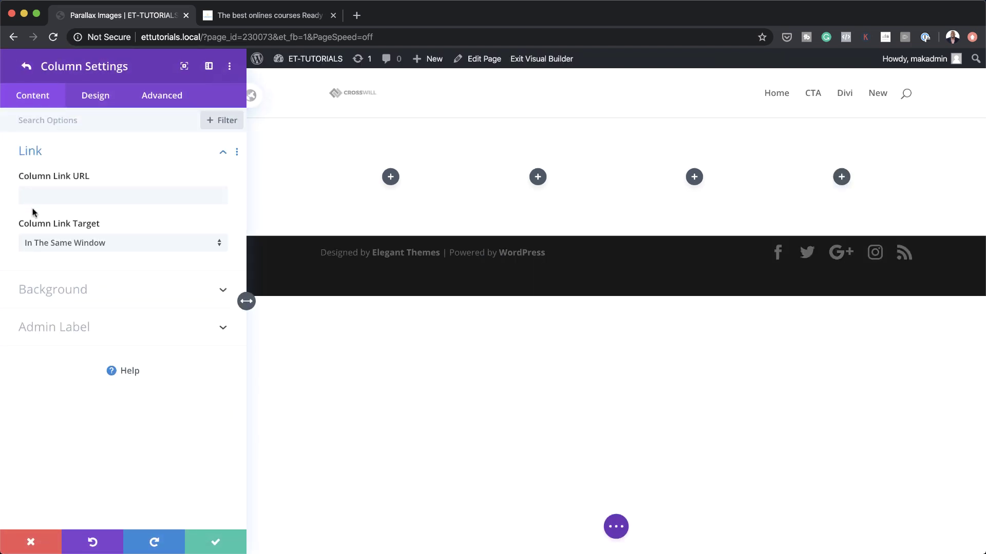
{"action": "left_click", "coordinate": [96, 96]}
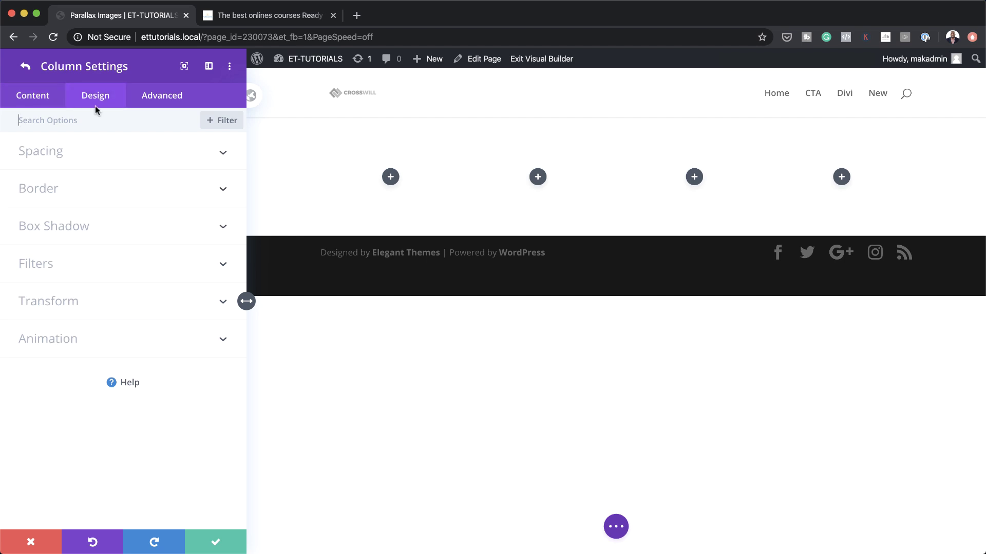
{"action": "left_click", "coordinate": [56, 152]}
{"action": "left_click", "coordinate": [34, 196]}
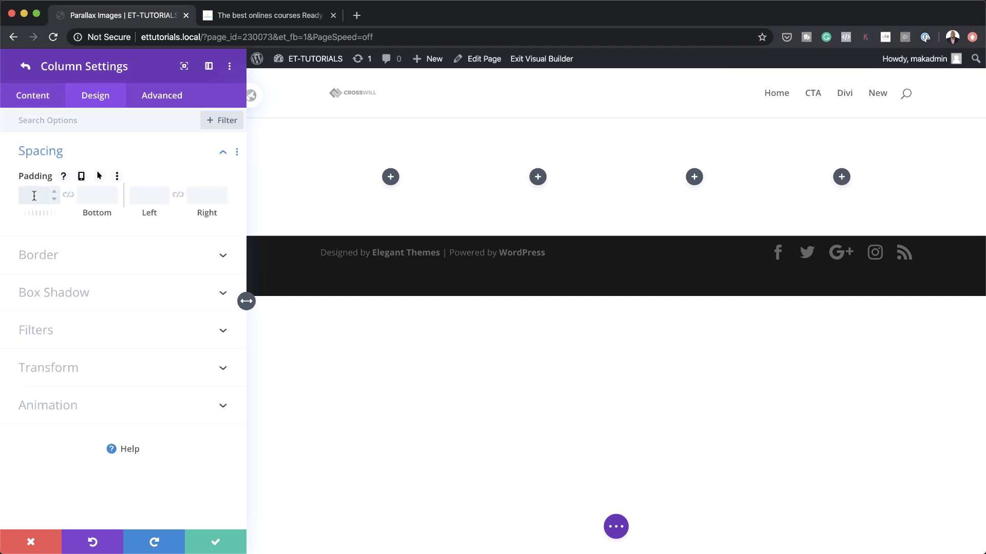
{"action": "type", "text": "2vw"}
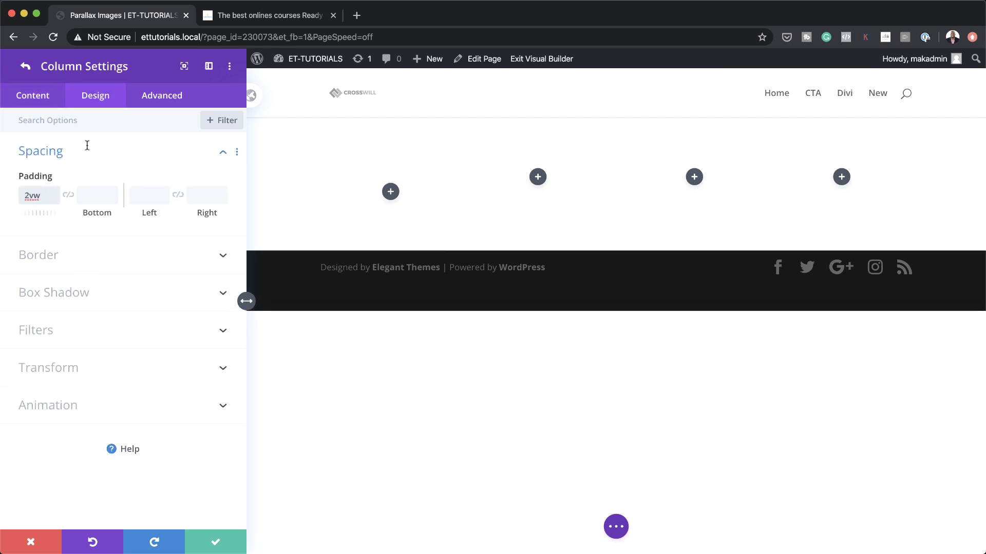
{"action": "left_click", "coordinate": [27, 67]}
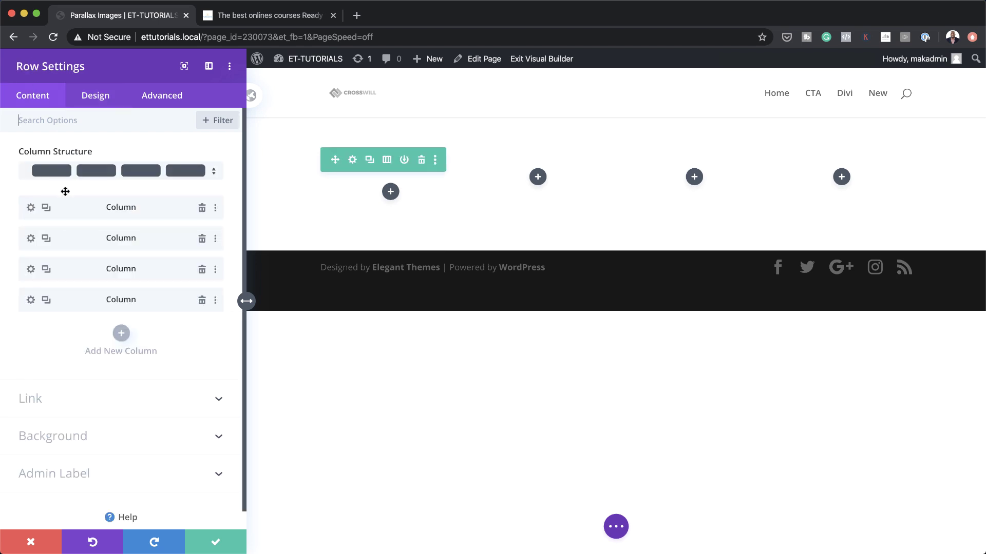
- Set the top padding of the row's second column to 4vw
{"action": "left_click", "coordinate": [31, 239]}
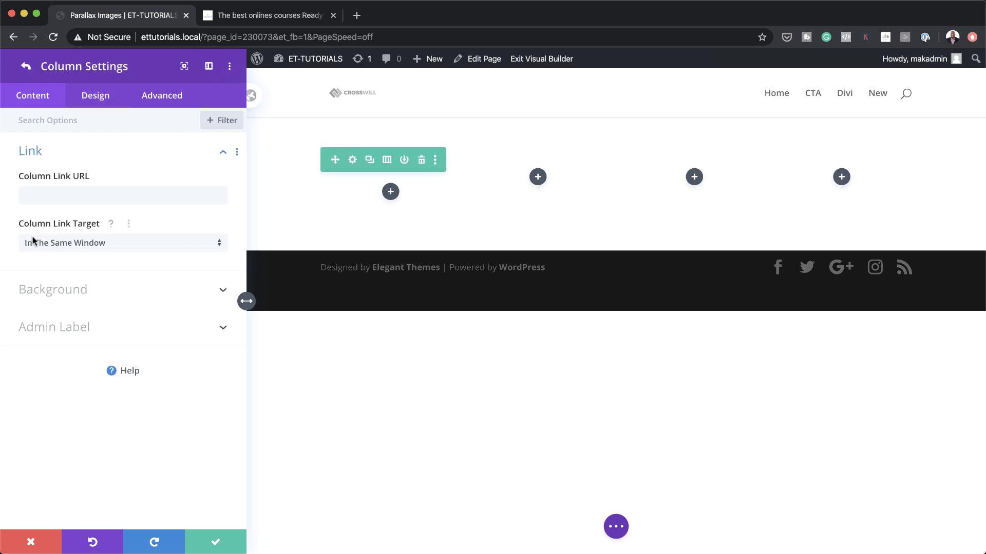
{"action": "left_click", "coordinate": [94, 97]}
{"action": "left_click", "coordinate": [51, 153]}
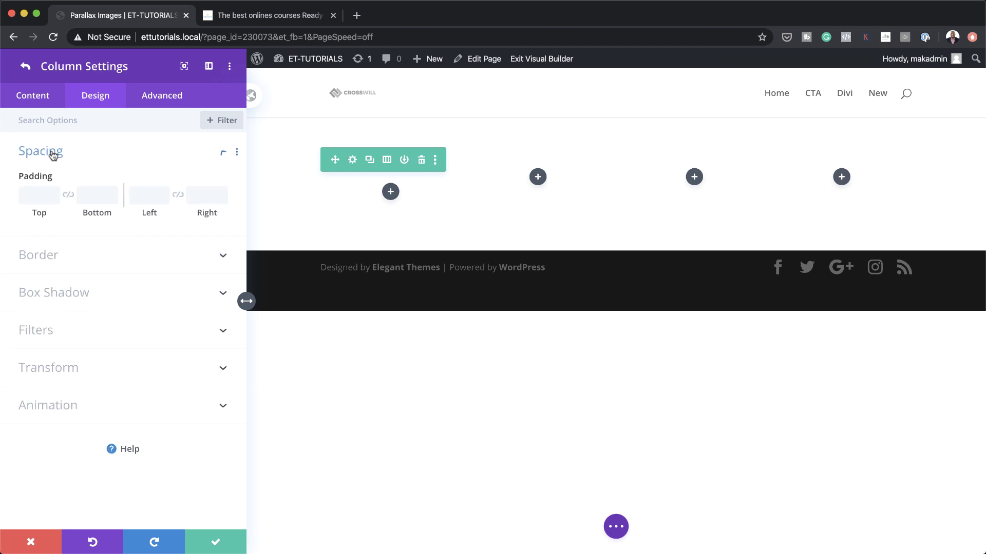
{"action": "left_click", "coordinate": [43, 196]}
{"action": "type", "text": "2vw"}
{"action": "left_click", "coordinate": [54, 190]}
{"action": "left_click", "coordinate": [54, 191]}
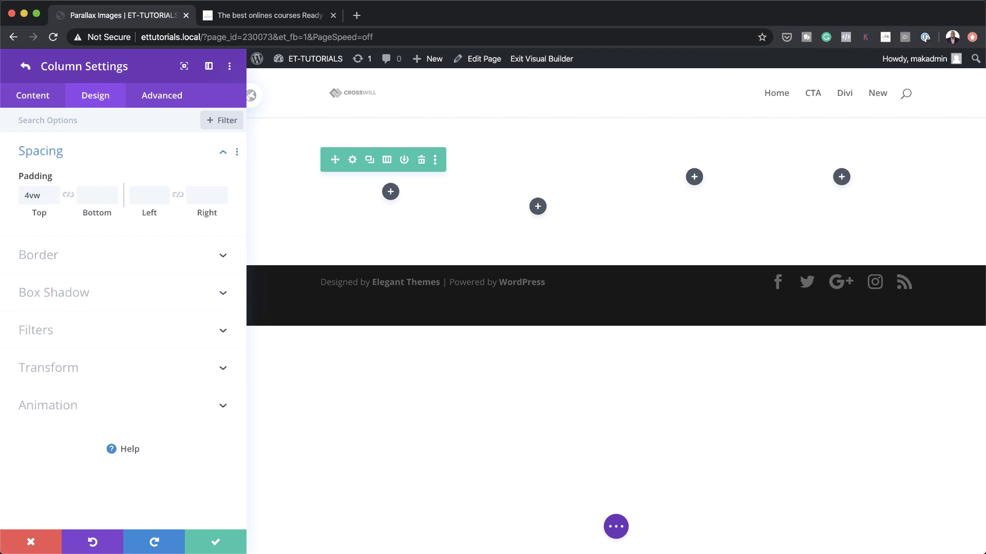
{"action": "left_click", "coordinate": [24, 67]}
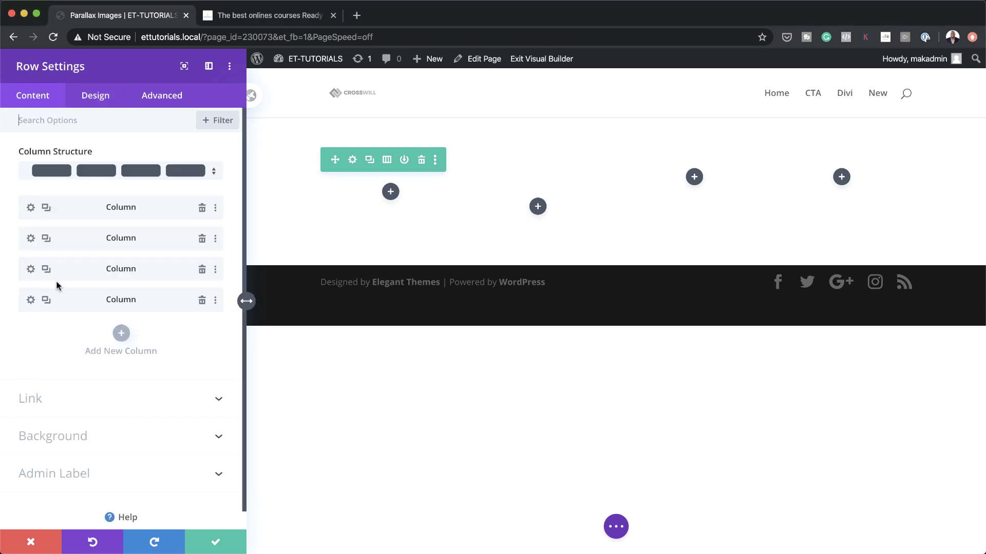
- Set the top padding of the row's fourth column to 19vw and save the row settings
{"action": "left_click", "coordinate": [31, 301]}
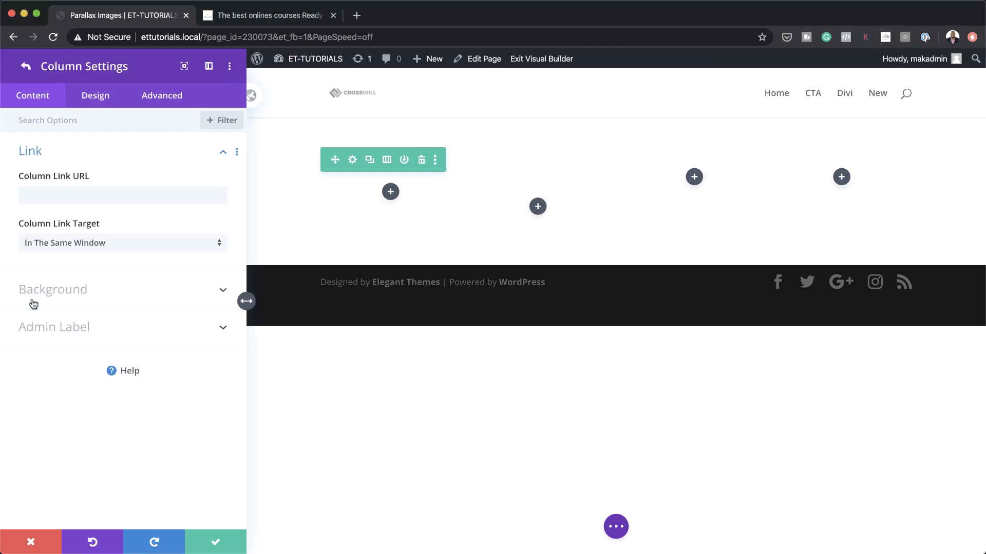
{"action": "left_click", "coordinate": [99, 98]}
{"action": "left_click", "coordinate": [52, 151]}
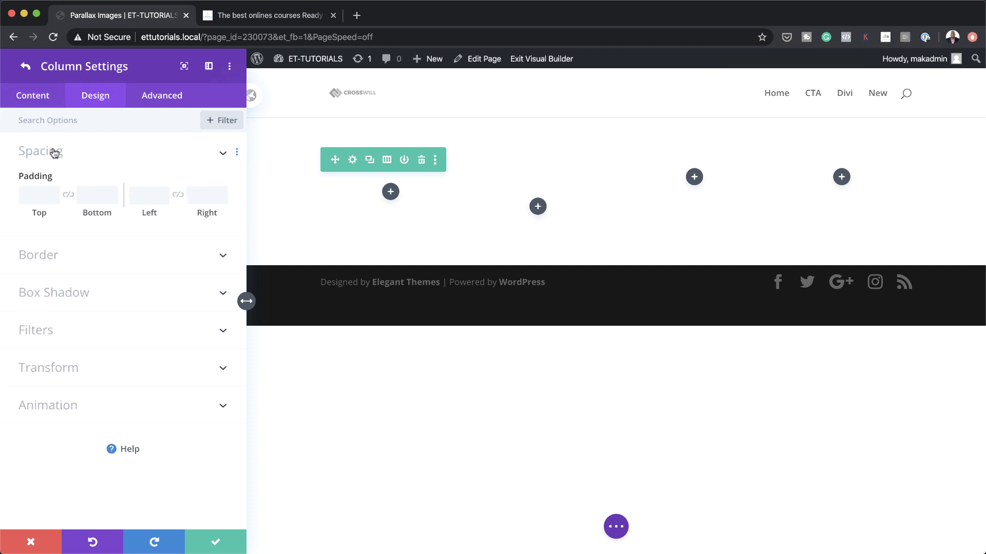
{"action": "left_click", "coordinate": [36, 193]}
{"action": "type", "text": "19vw"}
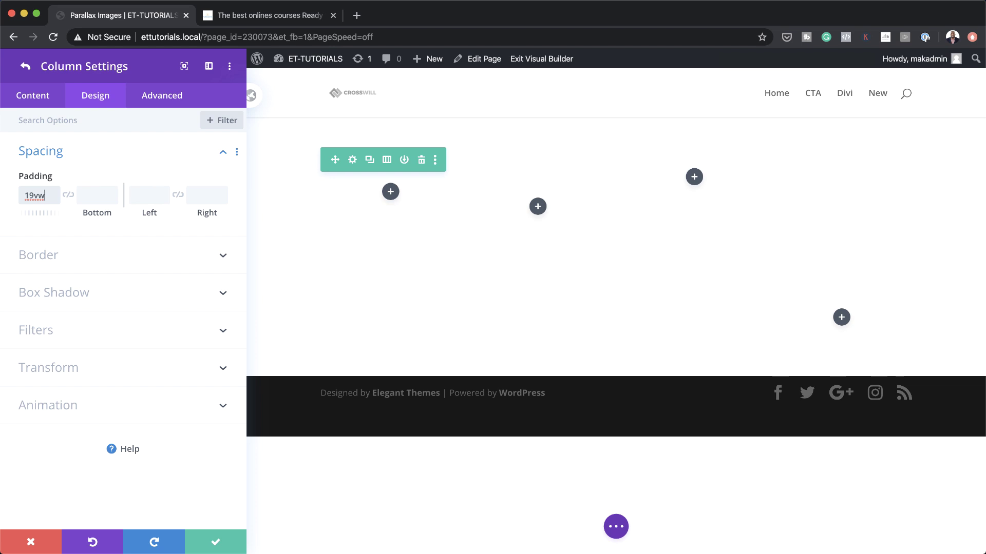
{"action": "left_click", "coordinate": [218, 540]}
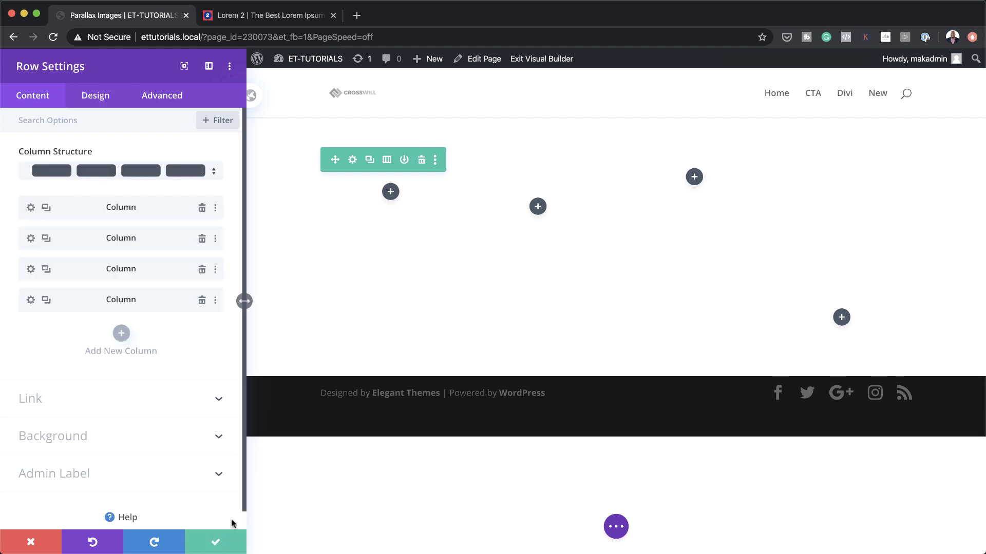
{"action": "left_click", "coordinate": [226, 540]}
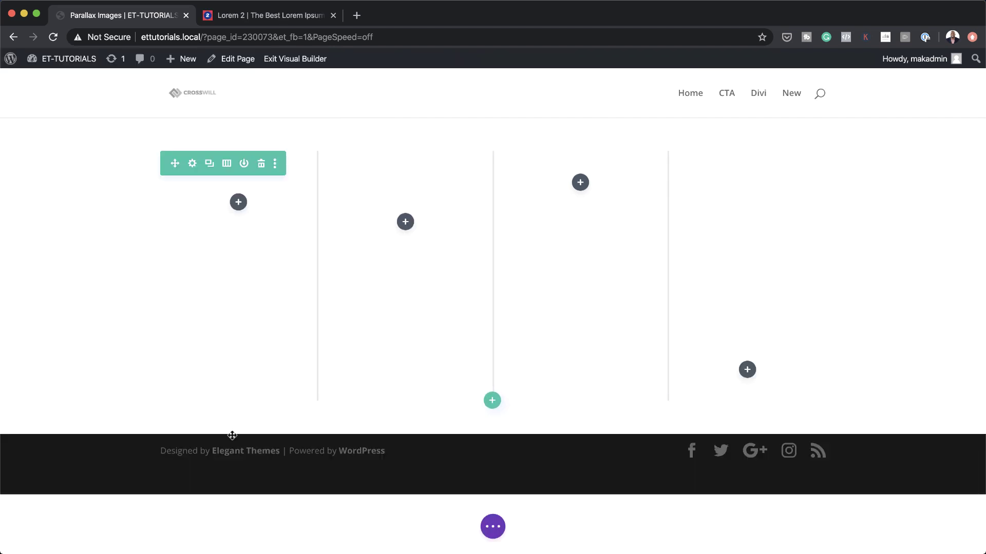
- Add a Text module to the first column of the row
{"action": "left_click", "coordinate": [237, 203]}
{"action": "type", "text": "text"}
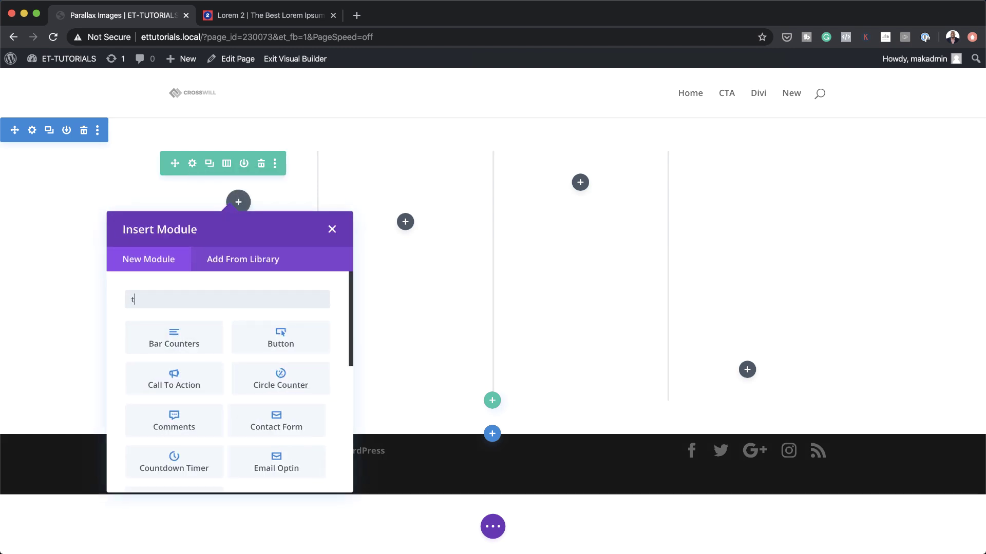
{"action": "left_click", "coordinate": [210, 340]}
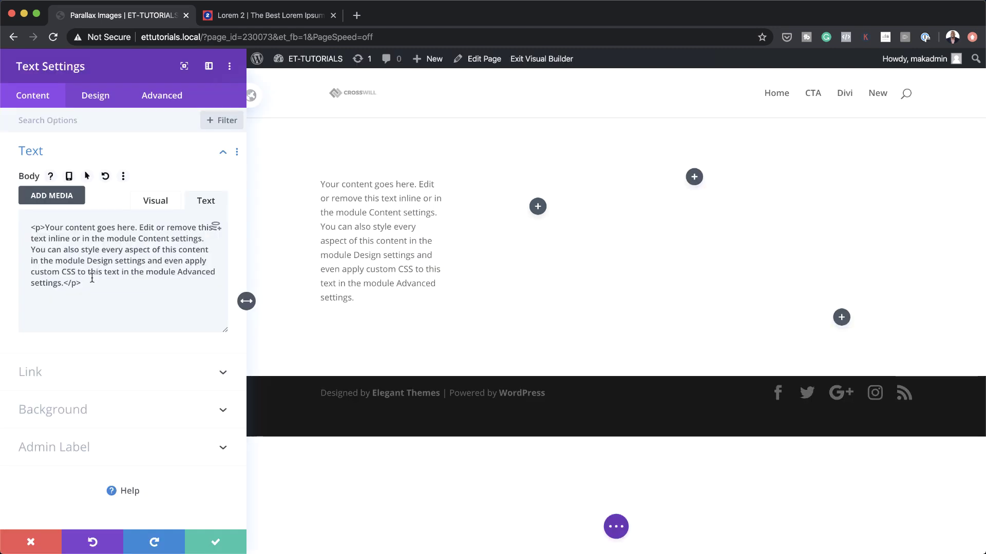
- Replace the module's placeholder body with "Lorem ipsum dolor sit amet" and format it as Heading 2
{"action": "left_click", "coordinate": [163, 207]}
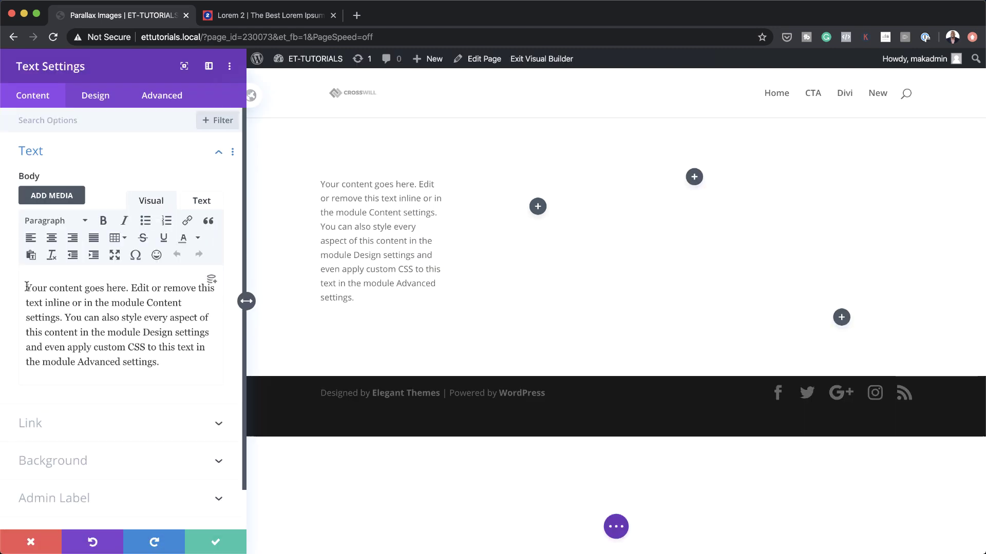
{"action": "left_click_drag", "start_coordinate": [26, 288], "coordinate": [164, 366]}
{"action": "key", "text": "BackSpace"}
{"action": "type", "text": "Lorem ipsum dolor sit amet"}
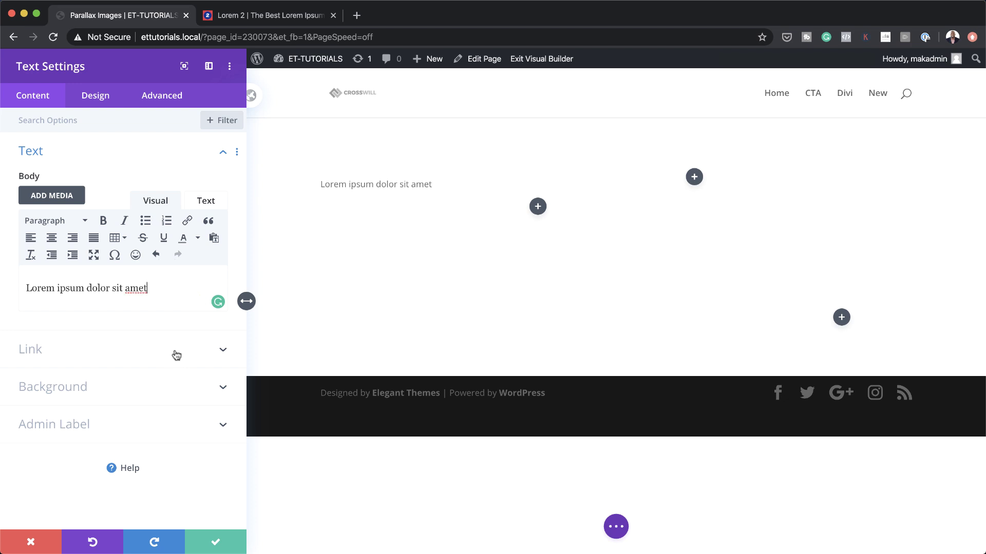
{"action": "left_click_drag", "start_coordinate": [154, 289], "coordinate": [40, 281]}
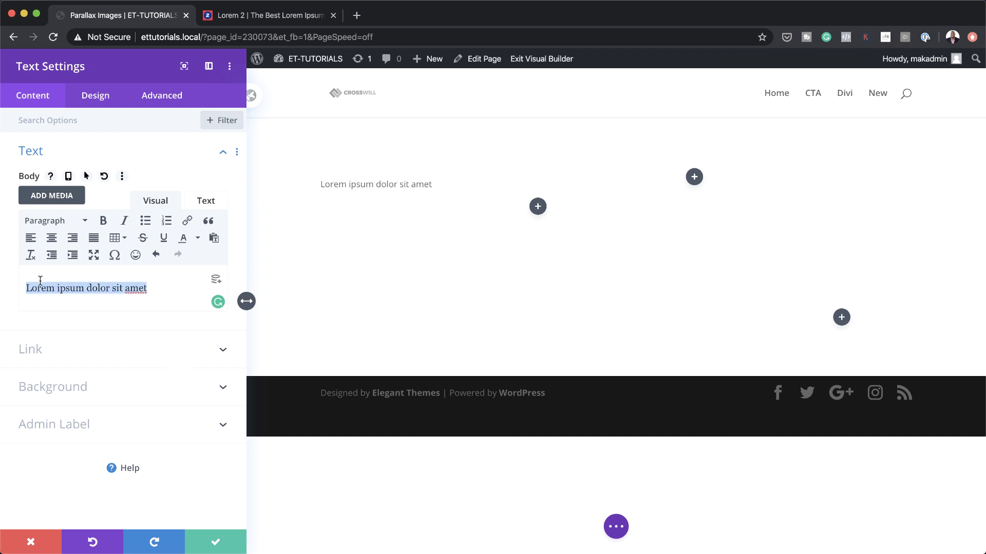
{"action": "left_click", "coordinate": [50, 222]}
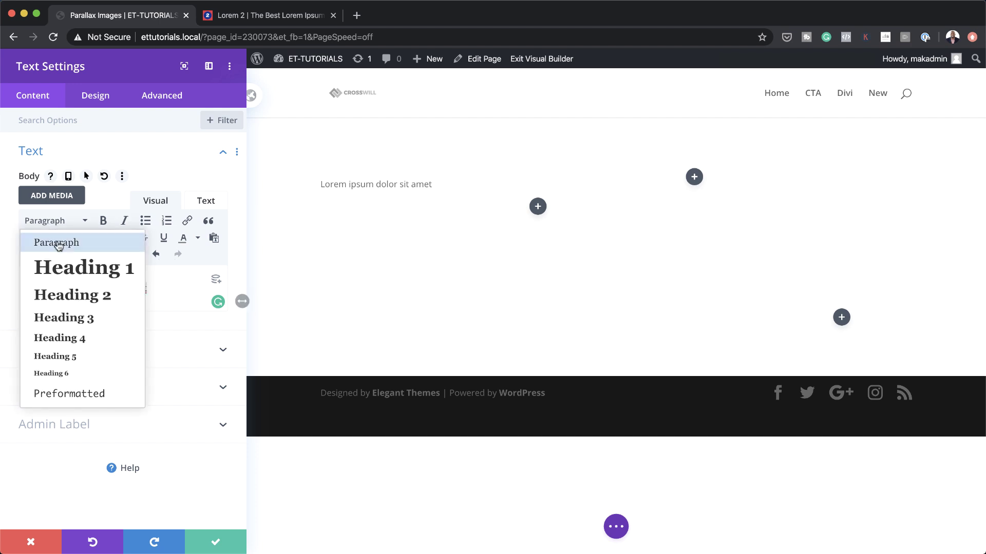
{"action": "left_click", "coordinate": [77, 294]}
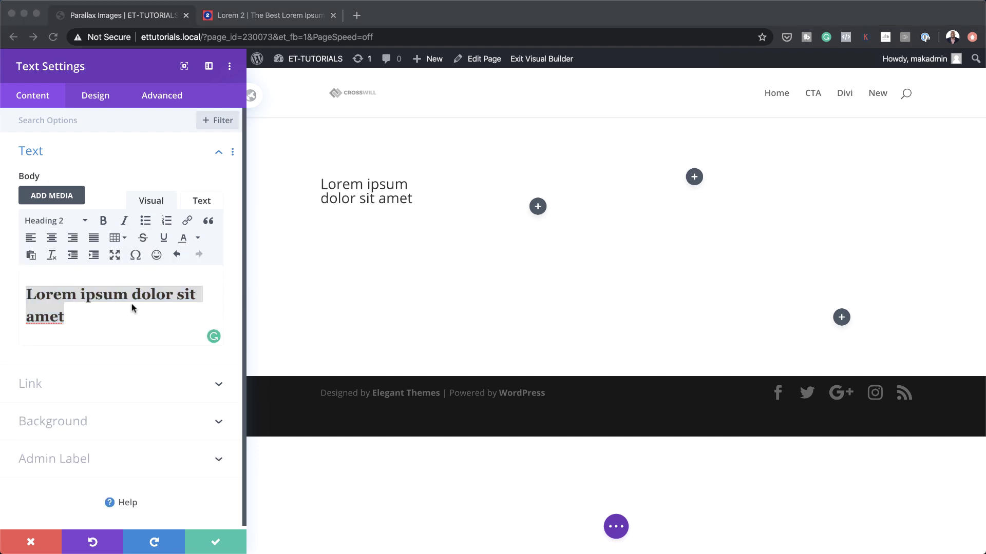
- Style the module's Heading 2 text in EB Garamond, all uppercase, with the saved near-black colour
{"action": "left_click", "coordinate": [92, 97]}
{"action": "left_click", "coordinate": [58, 191]}
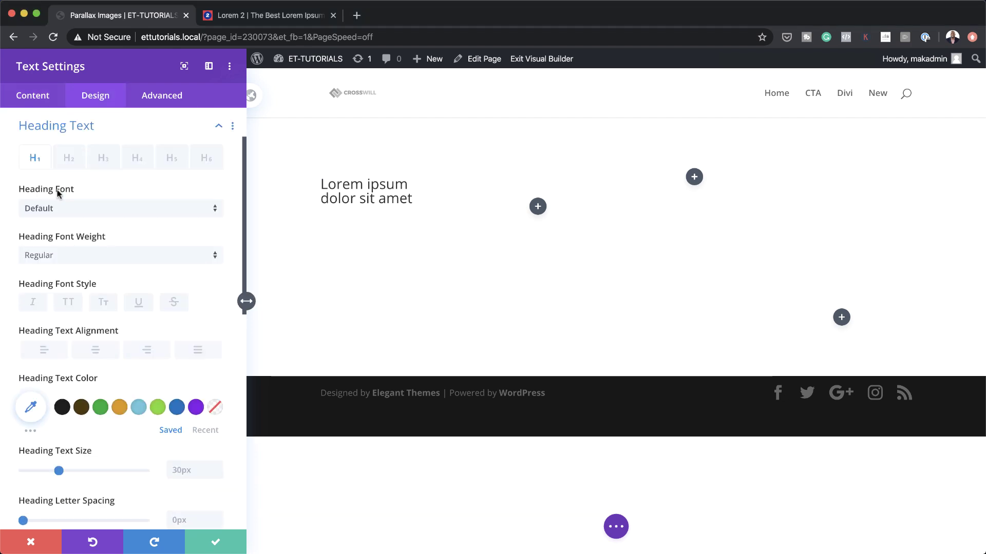
{"action": "left_click", "coordinate": [66, 160]}
{"action": "left_click", "coordinate": [63, 208]}
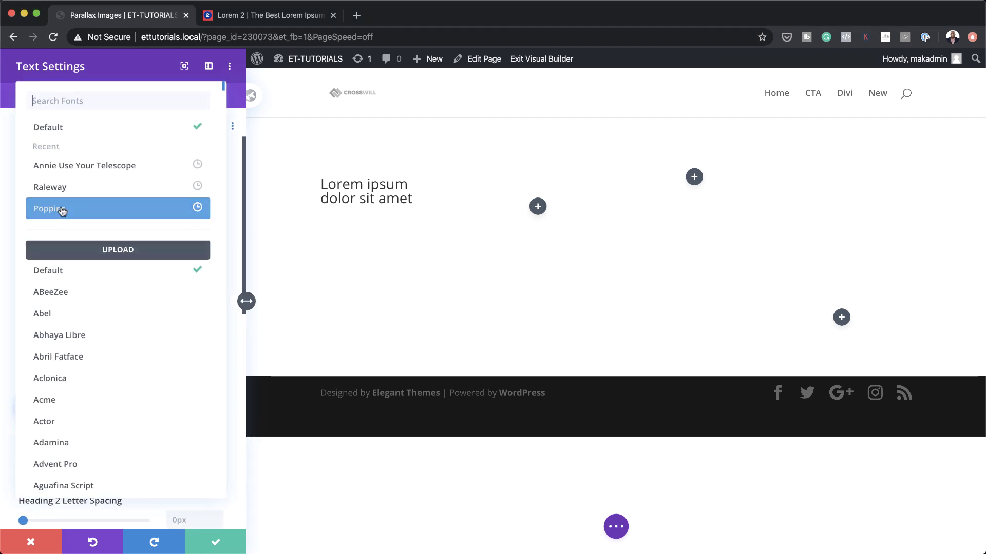
{"action": "type", "text": "EB Garamond"}
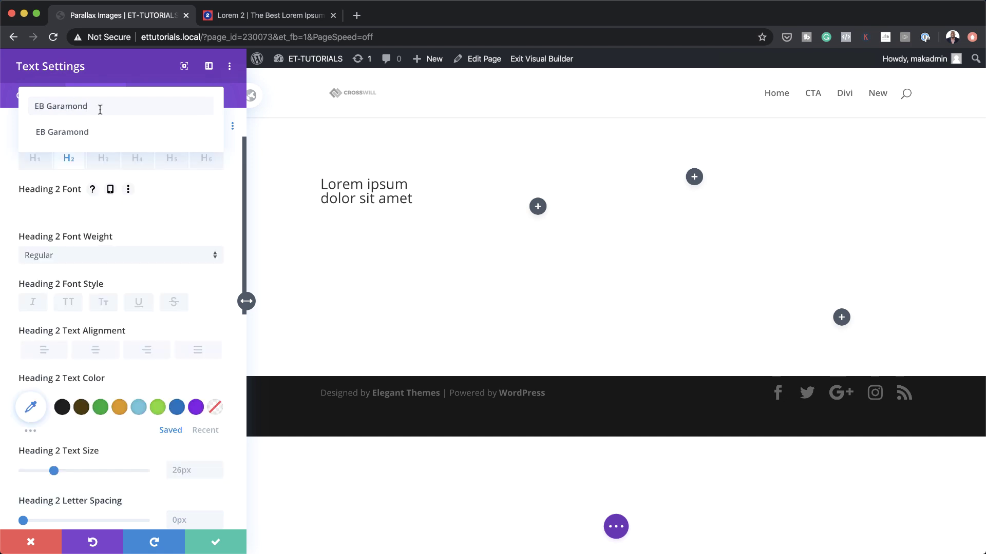
{"action": "left_click", "coordinate": [85, 134]}
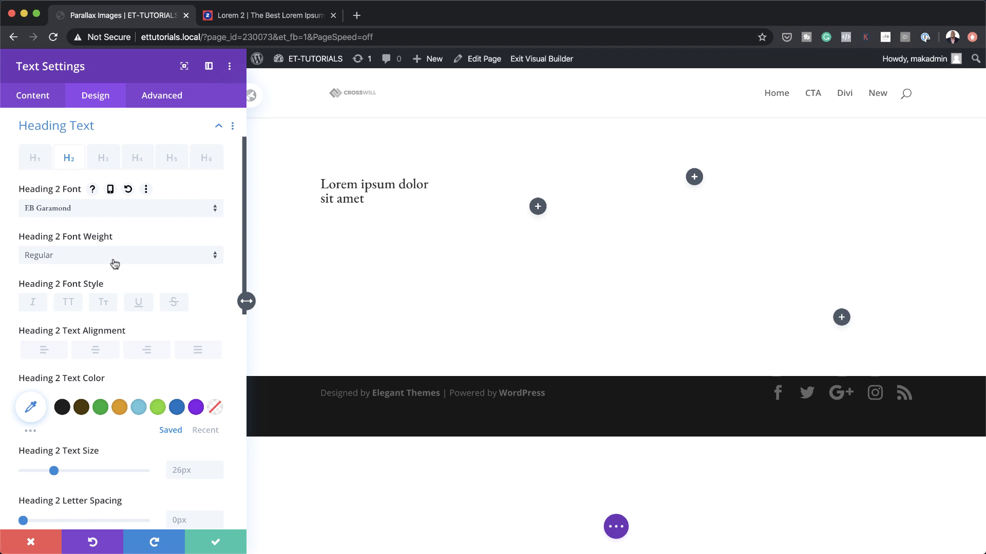
{"action": "left_click", "coordinate": [68, 303]}
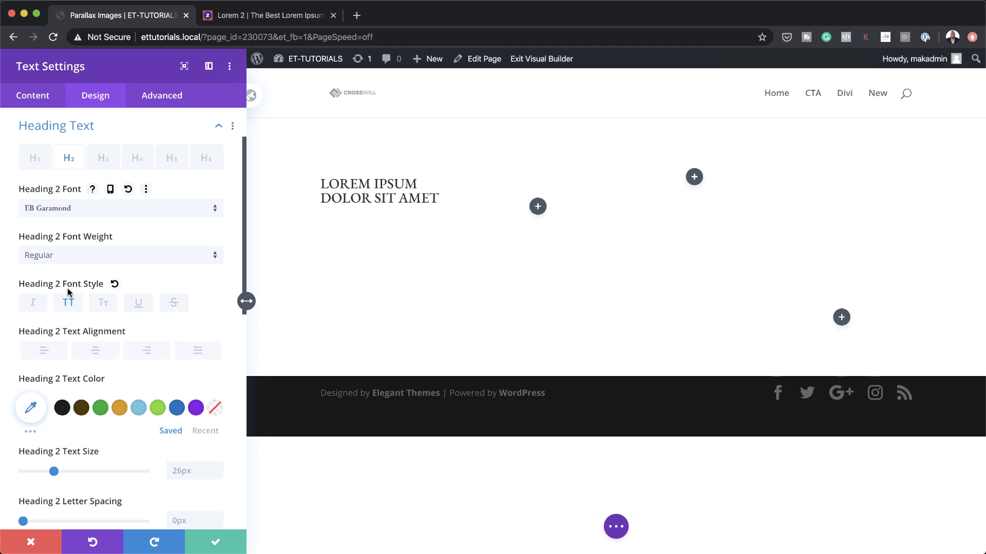
{"action": "left_click", "coordinate": [62, 408]}
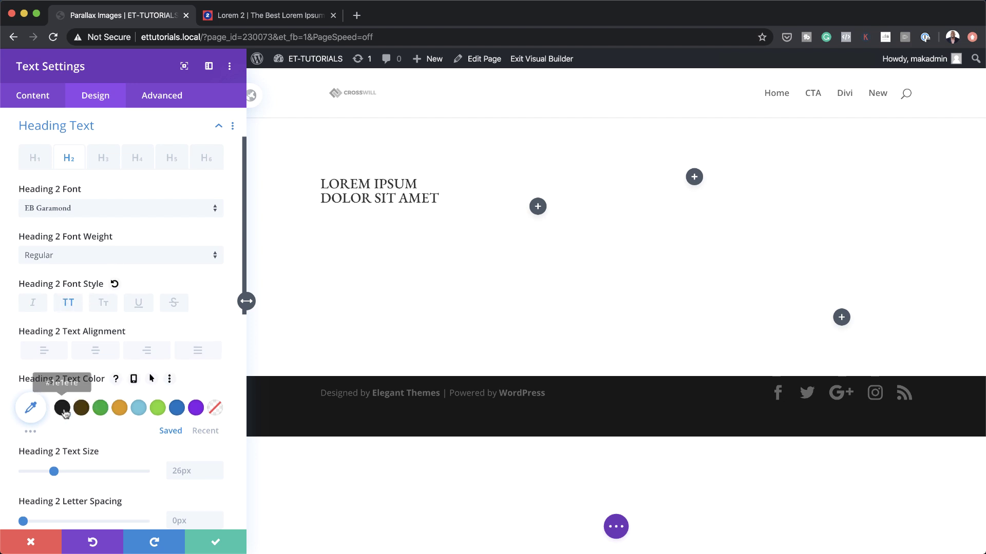
- Set the Heading 2 text size to 3.1vw and its line height to 1.1em
{"action": "scroll", "coordinate": [81, 459], "scroll_direction": "down", "scroll_amount": 2}
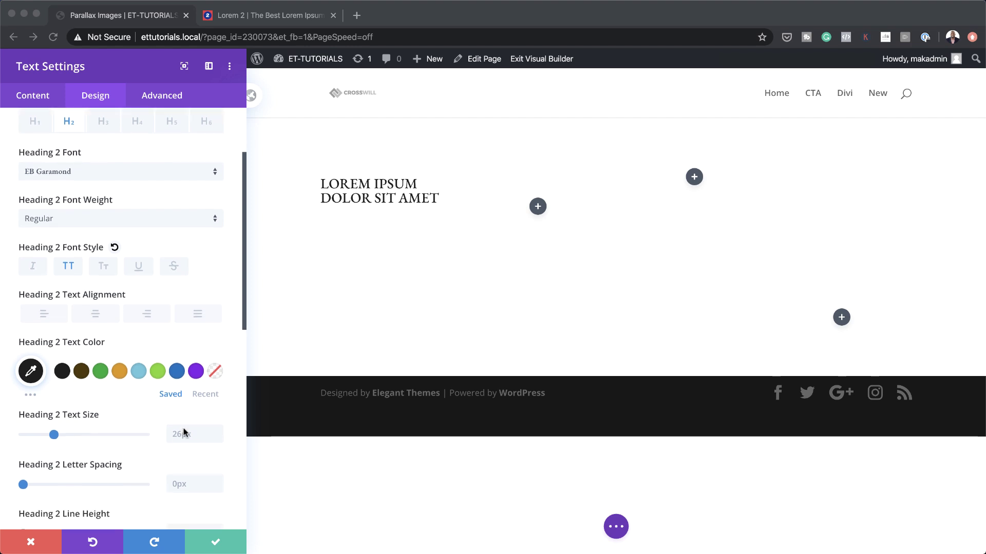
{"action": "triple_click", "coordinate": [183, 433]}
{"action": "type", "text": "3.1vw"}
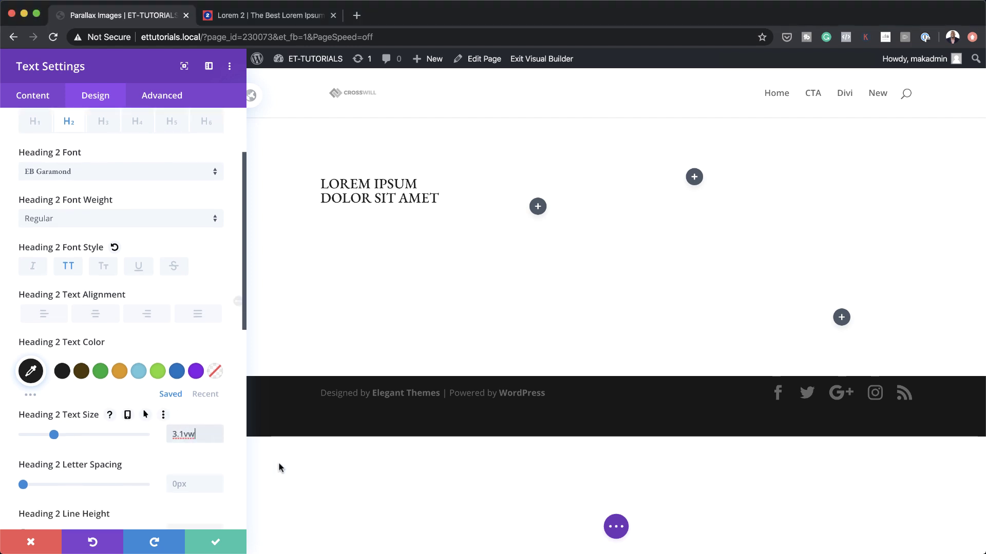
{"action": "key", "text": "Return"}
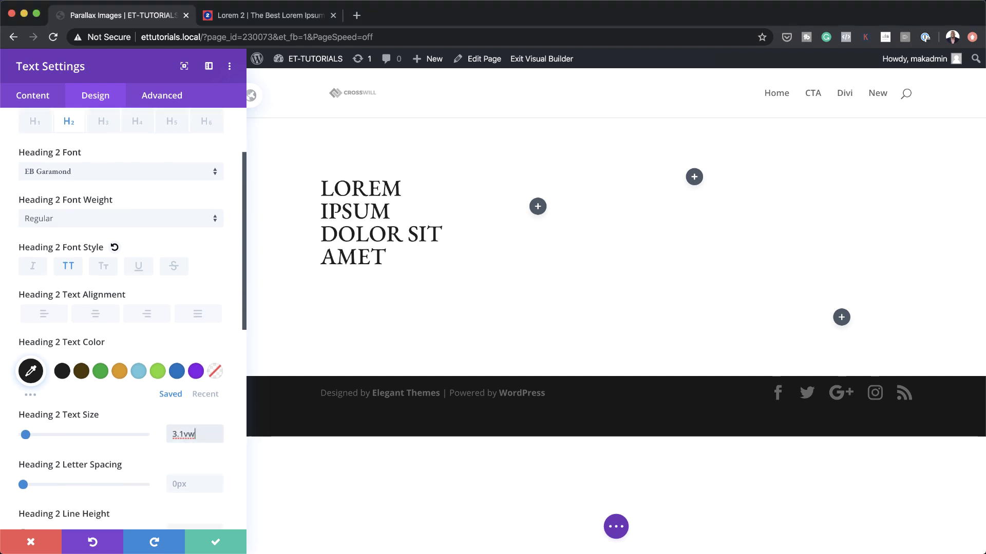
{"action": "scroll", "coordinate": [211, 493], "scroll_direction": "down", "scroll_amount": 5}
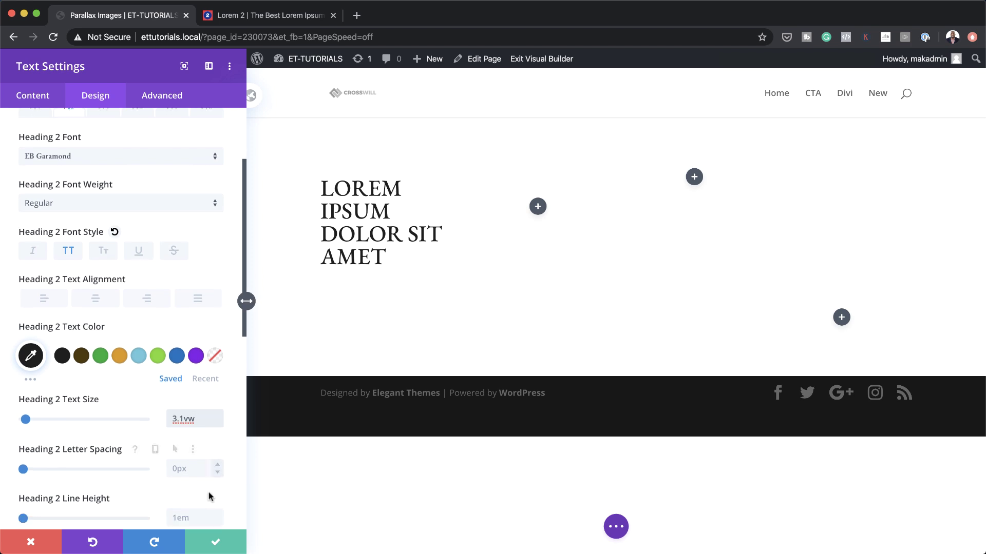
{"action": "left_click", "coordinate": [189, 457]}
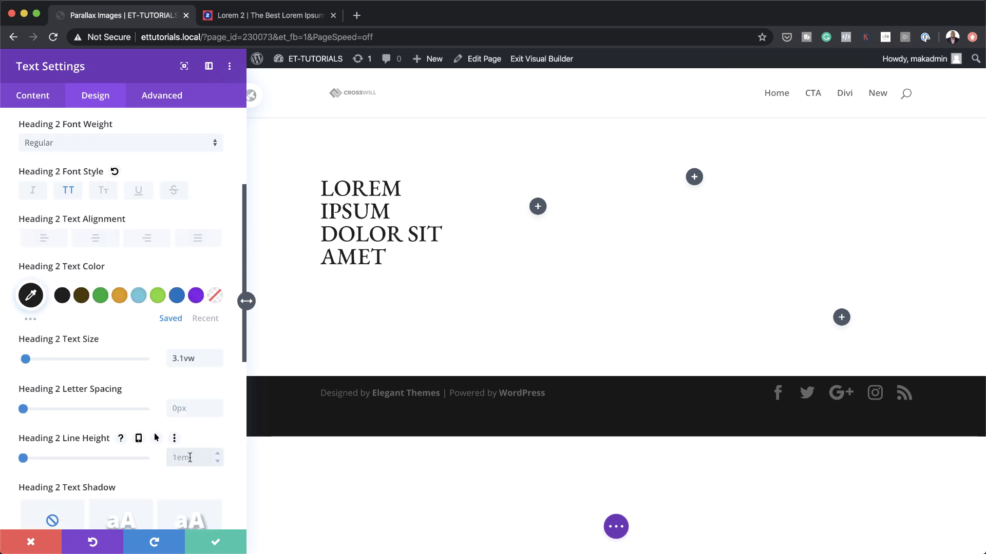
{"action": "type", "text": "1.1em"}
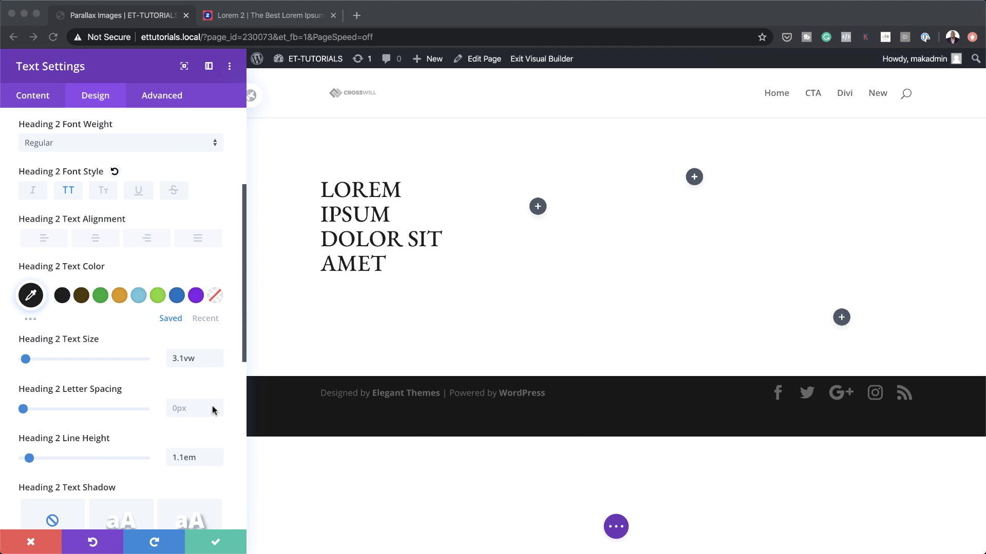
- Give the heading module 4vw top padding and linked 1vw left and right padding, and save the module
{"action": "scroll", "coordinate": [59, 399], "scroll_direction": "down", "scroll_amount": 12}
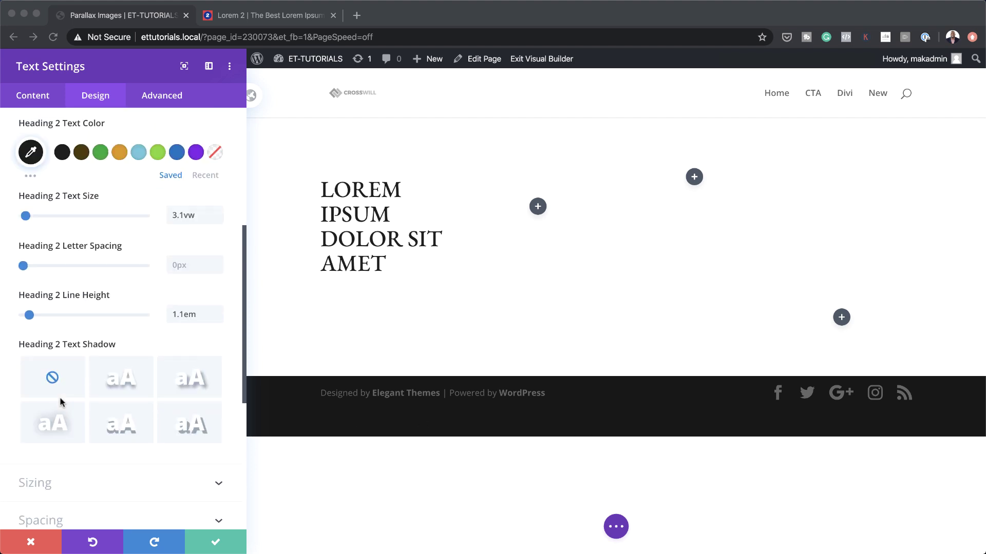
{"action": "left_click", "coordinate": [49, 333]}
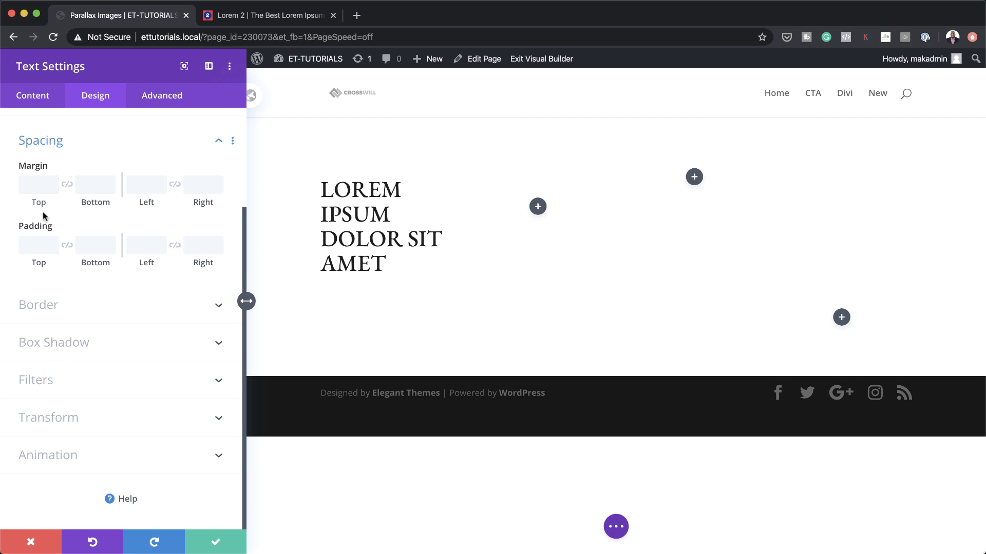
{"action": "left_click", "coordinate": [34, 245]}
{"action": "type", "text": "4vw"}
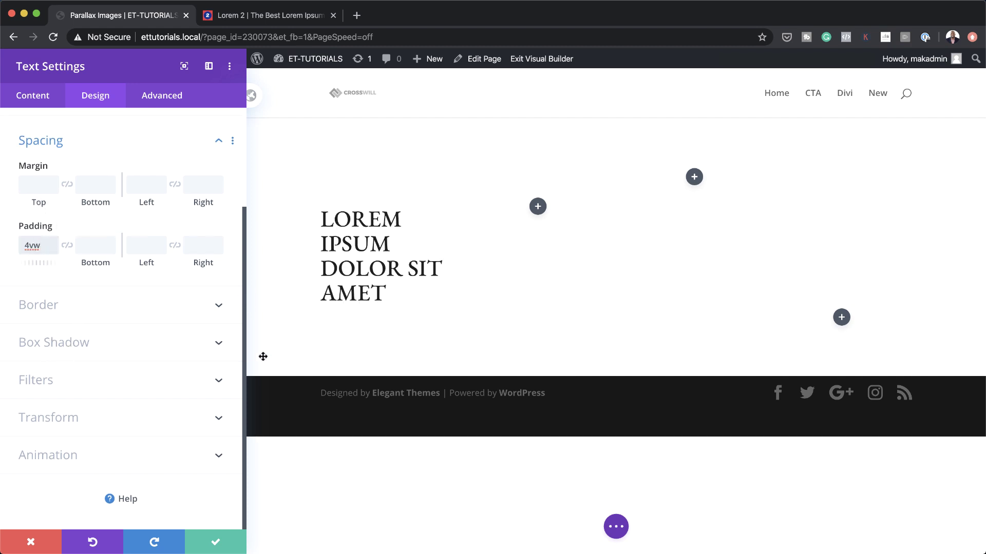
{"action": "left_click", "coordinate": [143, 251]}
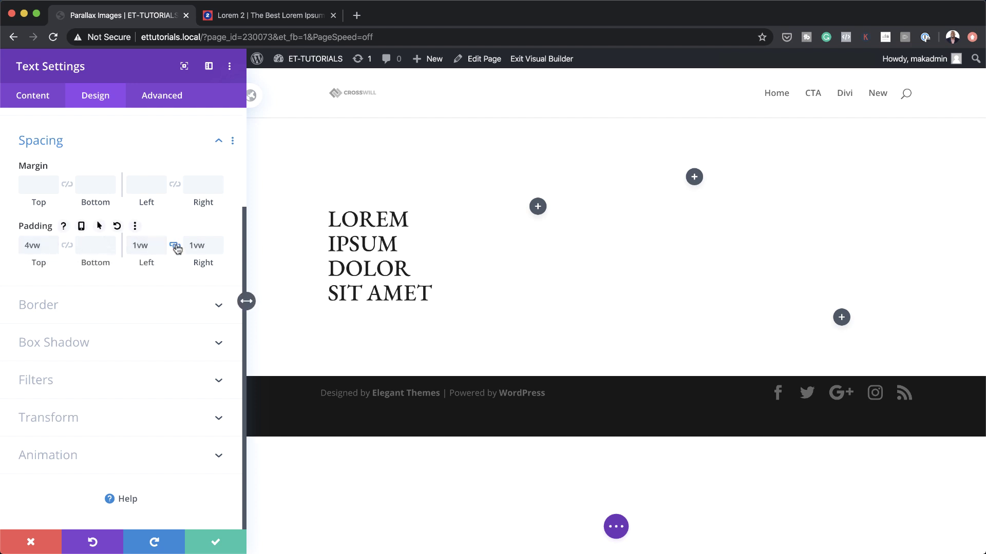
{"action": "left_click", "coordinate": [216, 543]}
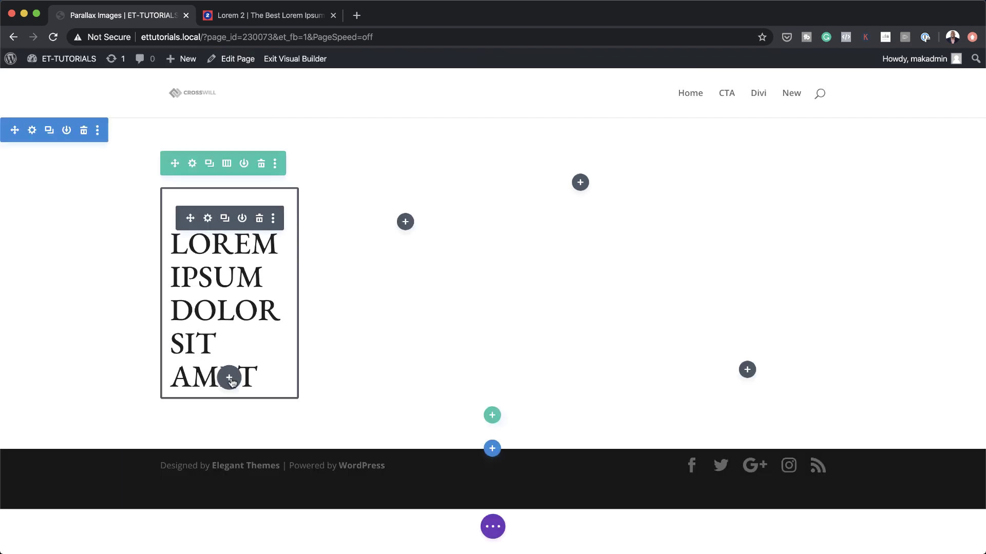
- Add a second Text module below the heading in the first column
{"action": "left_click", "coordinate": [230, 378]}
{"action": "type", "text": "text"}
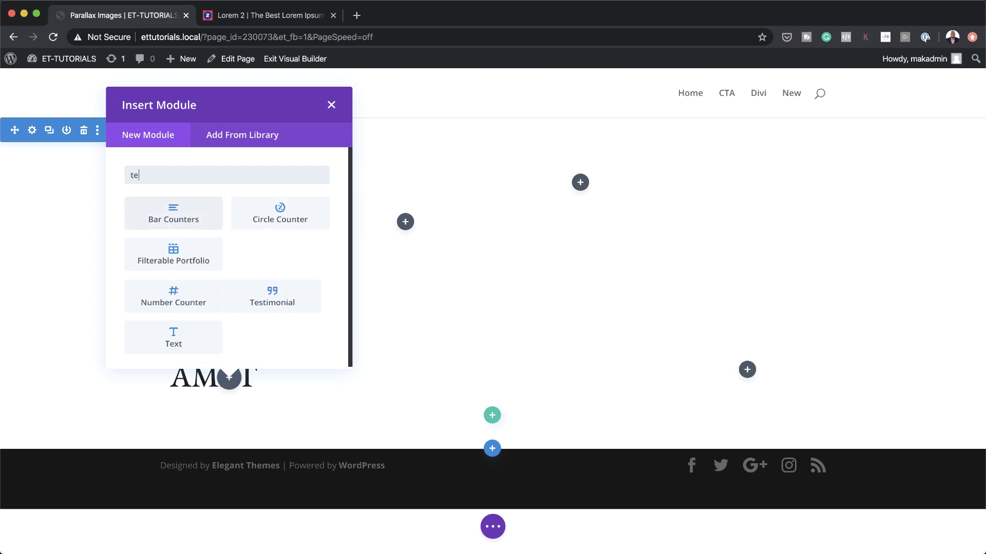
{"action": "left_click", "coordinate": [205, 209]}
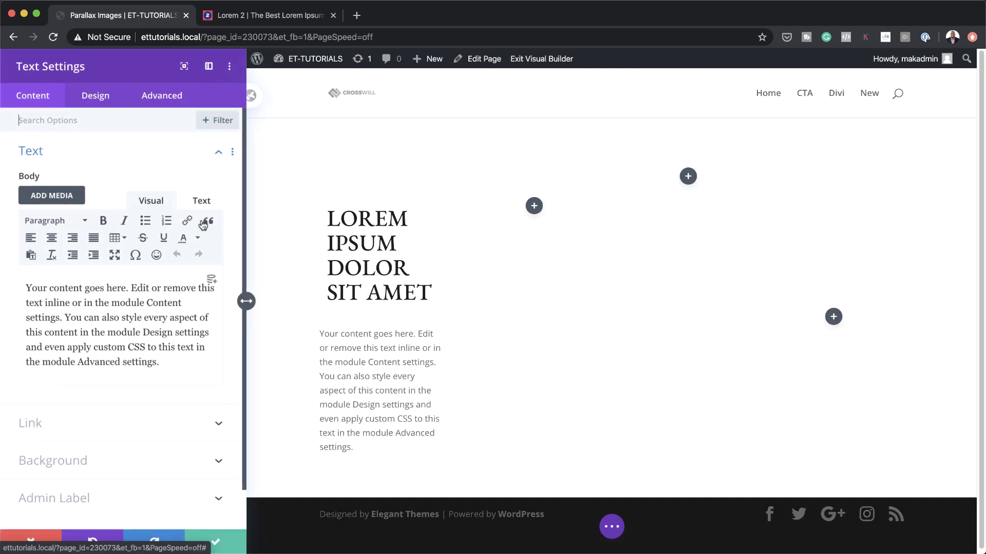
- Replace the new module's placeholder body with the "Morbi in sem quis dui placerat ornare" paragraph copied from the Lorem 2 website
{"action": "left_click", "coordinate": [271, 15]}
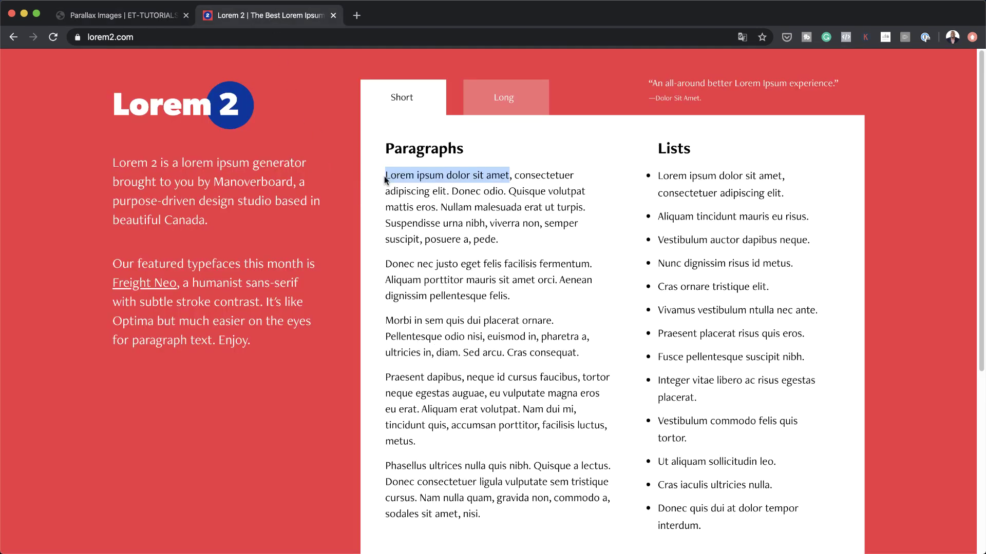
{"action": "left_click", "coordinate": [381, 208]}
{"action": "left_click_drag", "start_coordinate": [386, 320], "coordinate": [596, 365]}
{"action": "key", "text": "super+c"}
{"action": "left_click", "coordinate": [116, 15]}
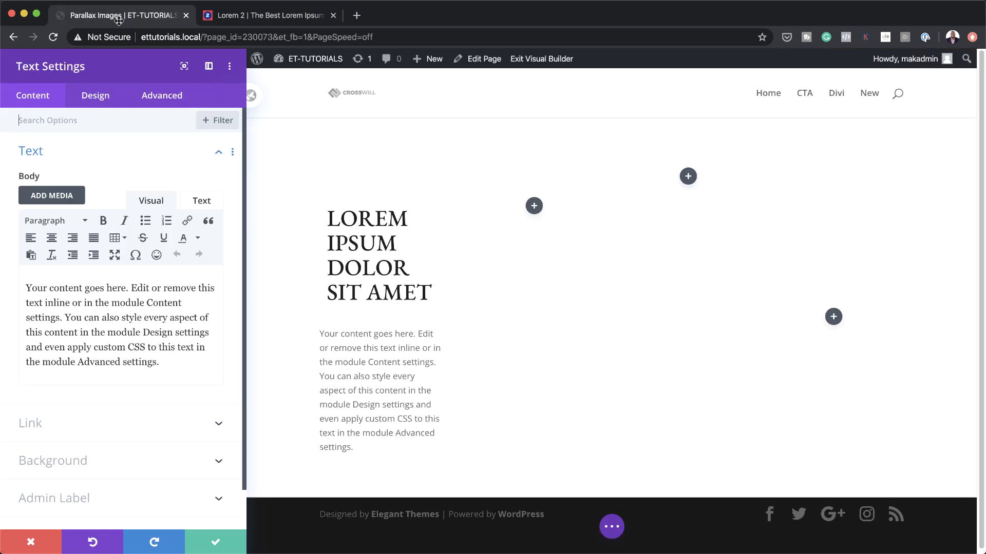
{"action": "left_click_drag", "start_coordinate": [145, 378], "coordinate": [28, 280]}
{"action": "key", "text": "super+v"}
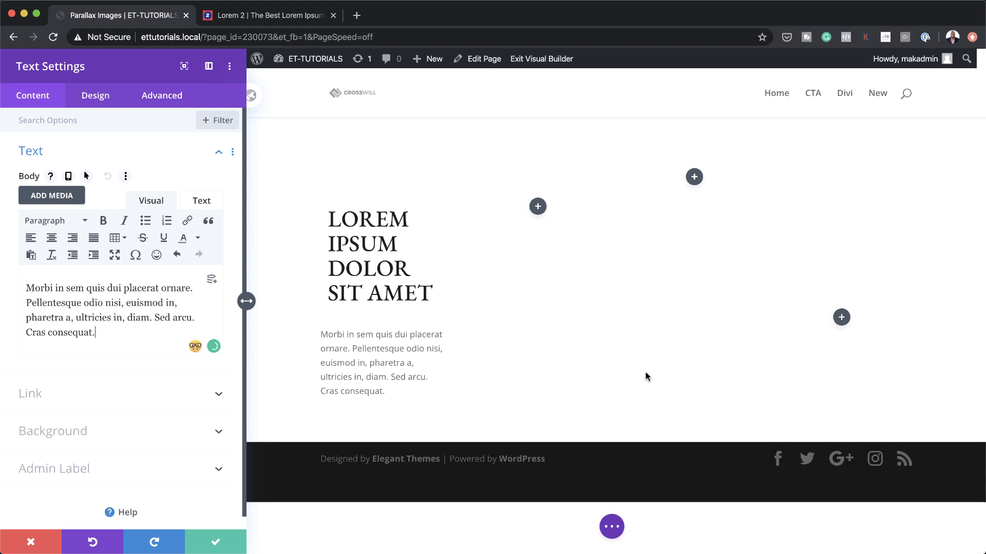
- Set the paragraph module's text font to EB Garamond and its text colour to #3d3d3d
{"action": "left_click", "coordinate": [118, 93]}
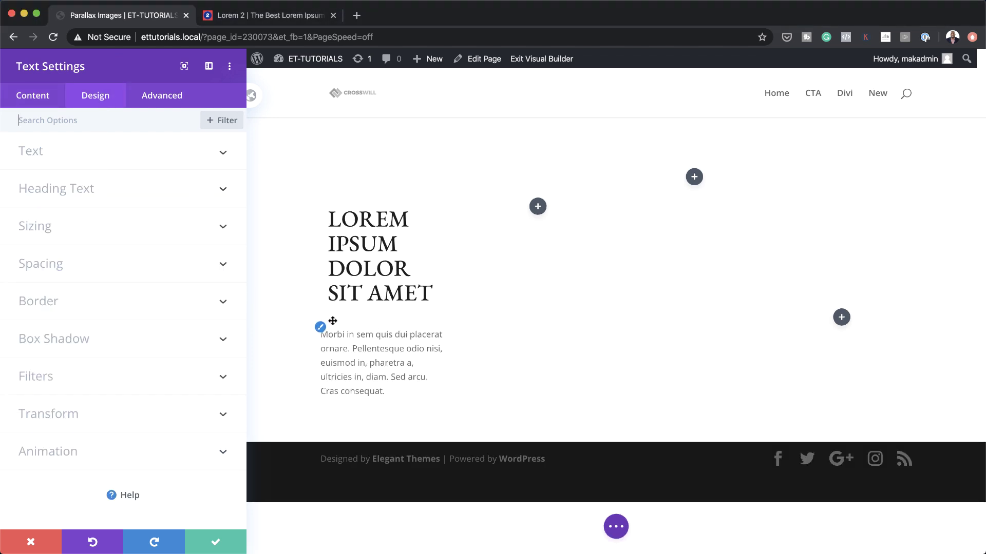
{"action": "left_click", "coordinate": [322, 332]}
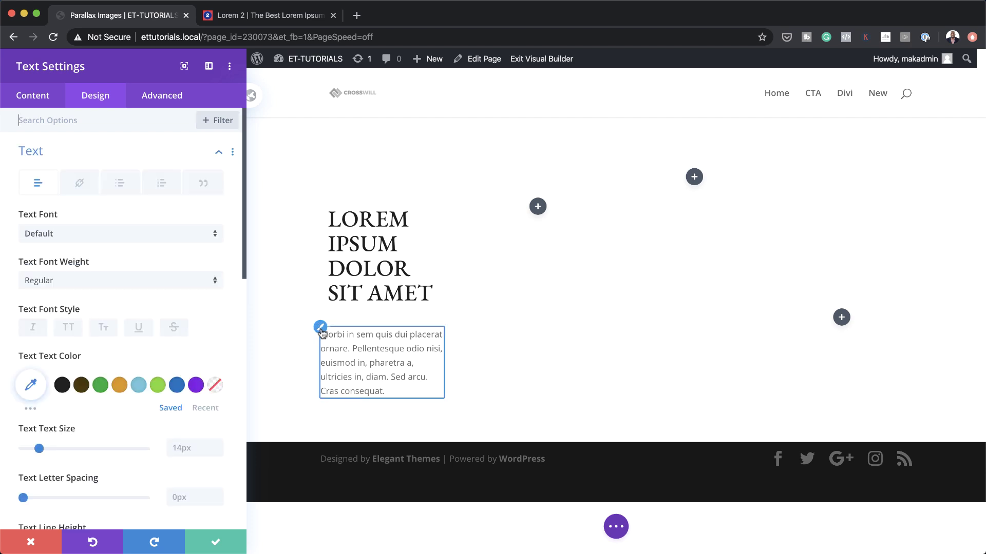
{"action": "left_click", "coordinate": [110, 236]}
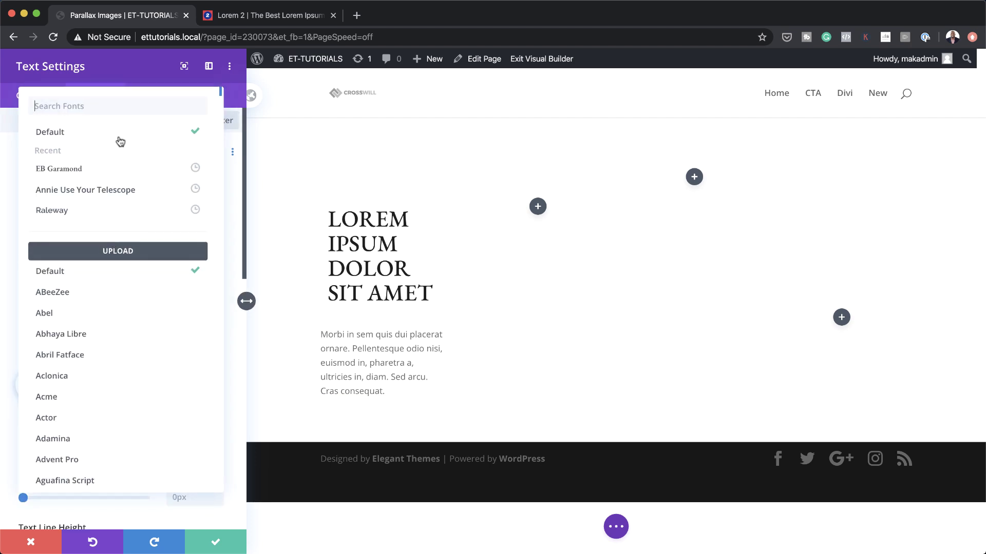
{"action": "left_click", "coordinate": [114, 170]}
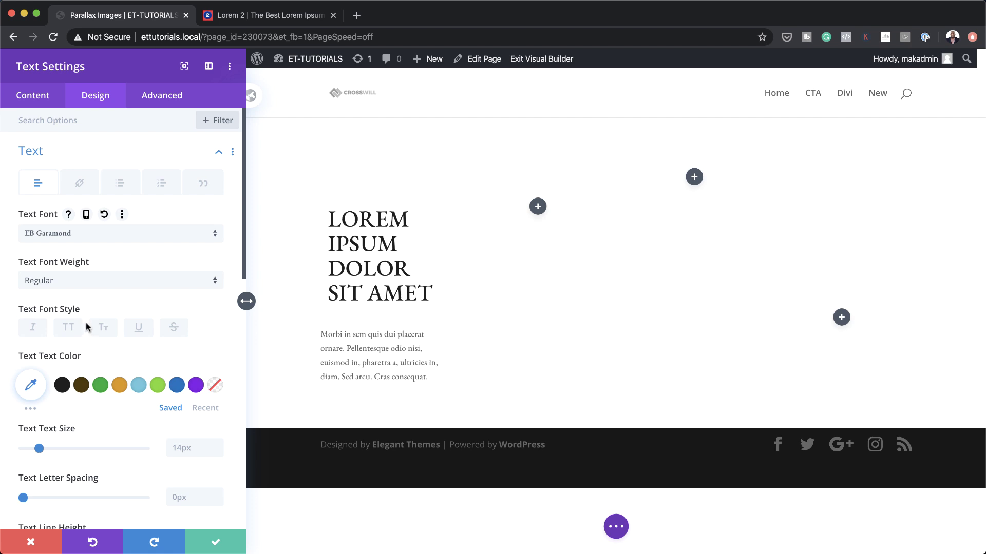
{"action": "left_click", "coordinate": [31, 385]}
{"action": "type", "text": "#3d3d3d"}
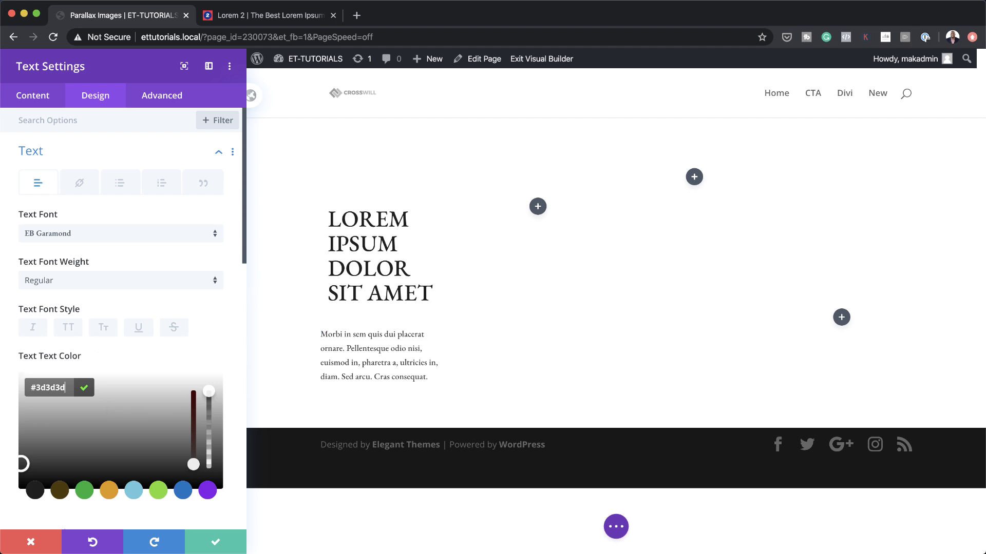
{"action": "key", "text": "super+Tab"}
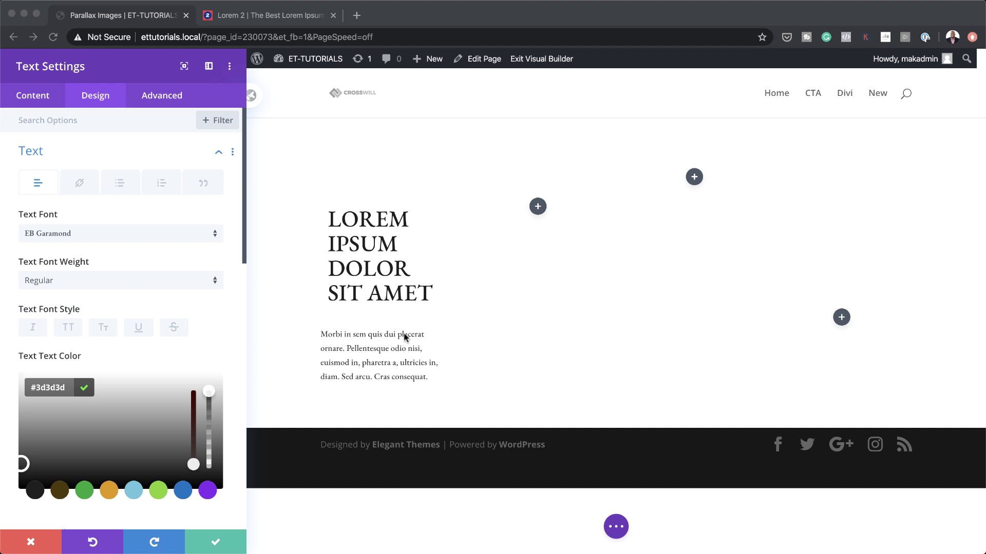
- Set the paragraph's text size to 1vw and its line height to 1.8em
{"action": "scroll", "coordinate": [154, 344], "scroll_direction": "down", "scroll_amount": 5}
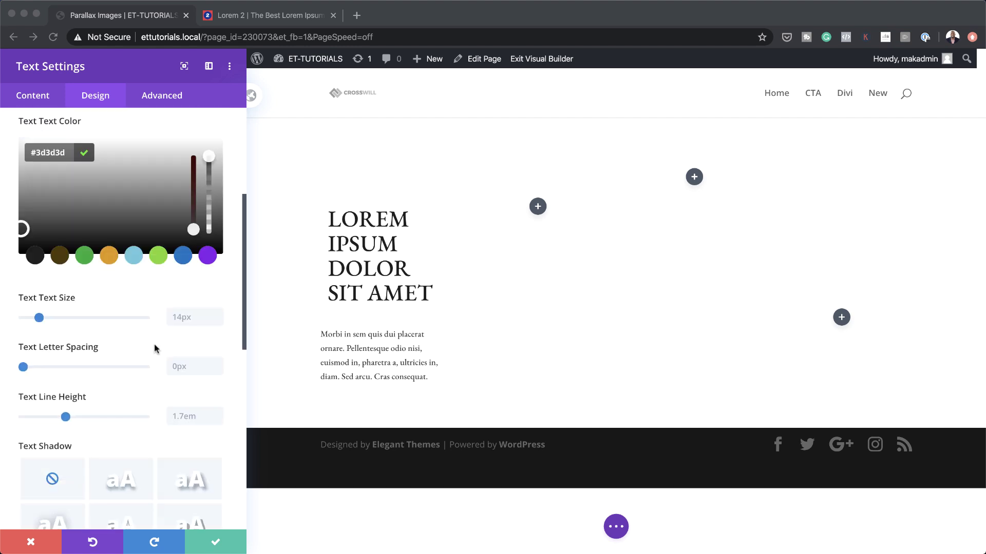
{"action": "left_click", "coordinate": [182, 315]}
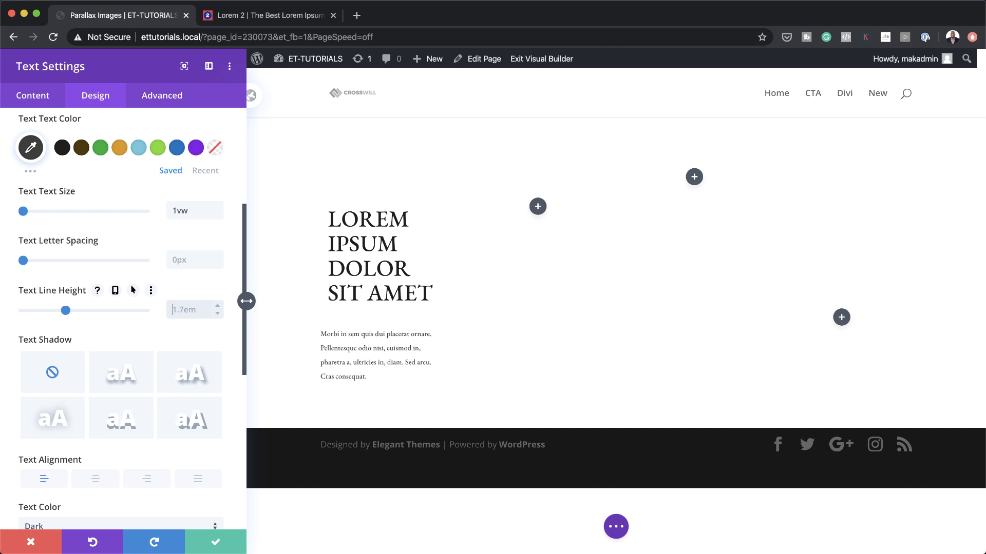
{"action": "type", "text": "8em"}
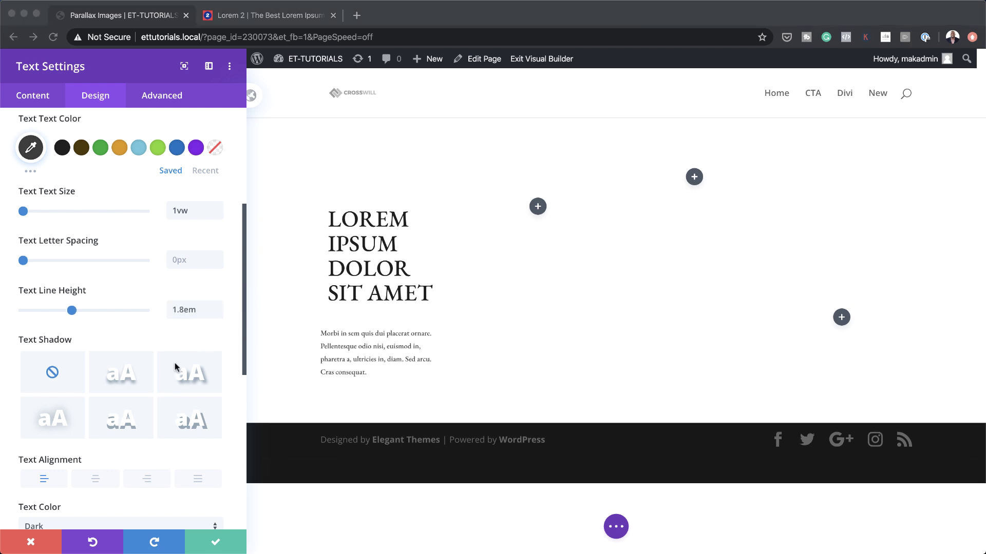
- Set the bottom padding of the paragraph module to 4vw
{"action": "scroll", "coordinate": [175, 362], "scroll_direction": "down", "scroll_amount": 5}
{"action": "scroll", "coordinate": [170, 374], "scroll_direction": "down", "scroll_amount": 1}
{"action": "left_click", "coordinate": [50, 362]}
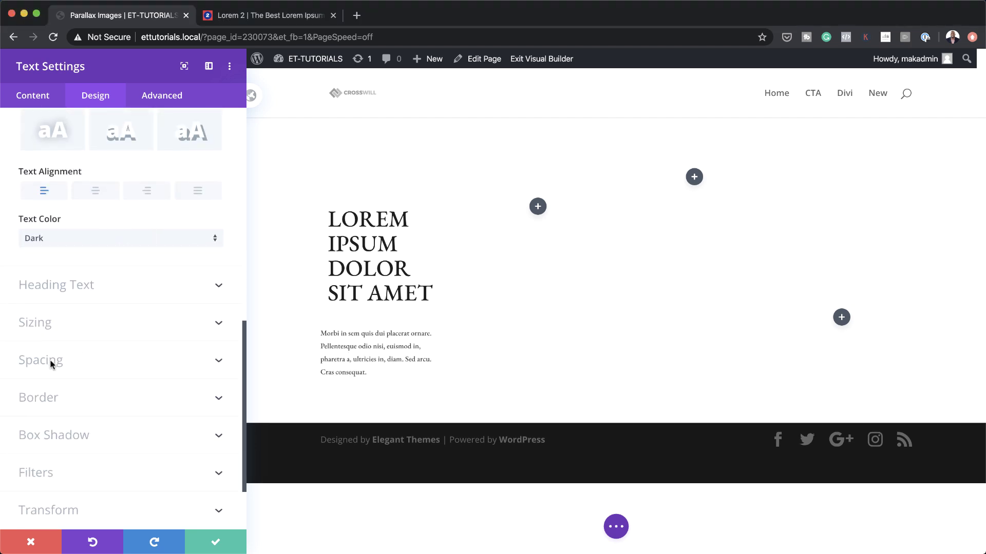
{"action": "left_click", "coordinate": [50, 360]}
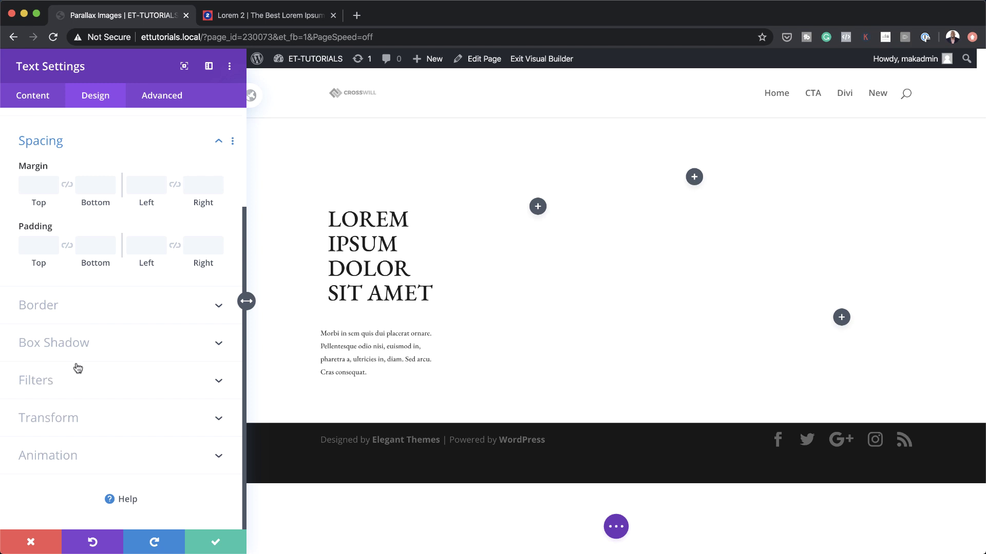
{"action": "left_click", "coordinate": [82, 247]}
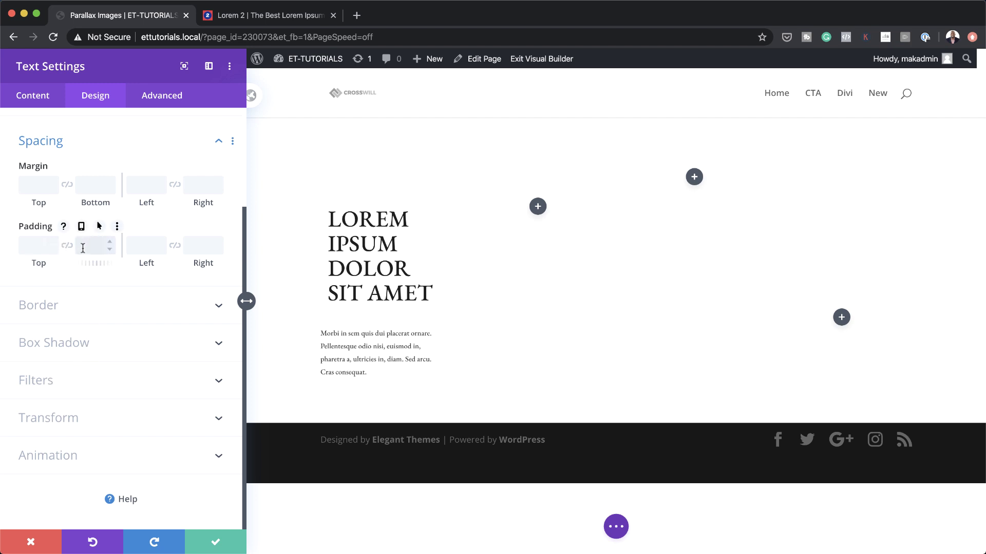
{"action": "type", "text": "4vw"}
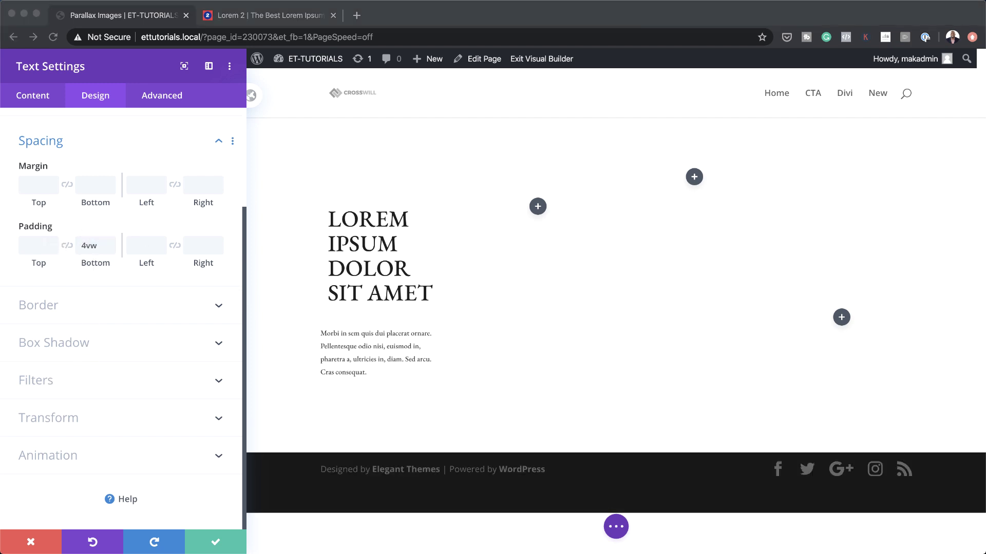
- Set the paragraph module's right padding to 1.3vw and save its settings
{"action": "left_click", "coordinate": [196, 244]}
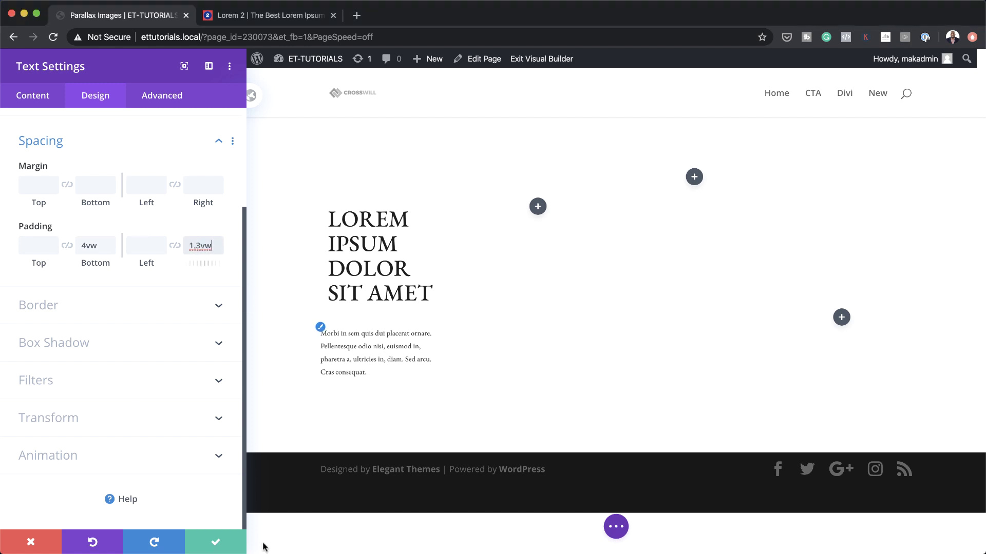
{"action": "left_click", "coordinate": [213, 542]}
- Insert a Button module below the paragraph and set its link URL to #
{"action": "scroll", "coordinate": [270, 403], "scroll_direction": "down", "scroll_amount": 3}
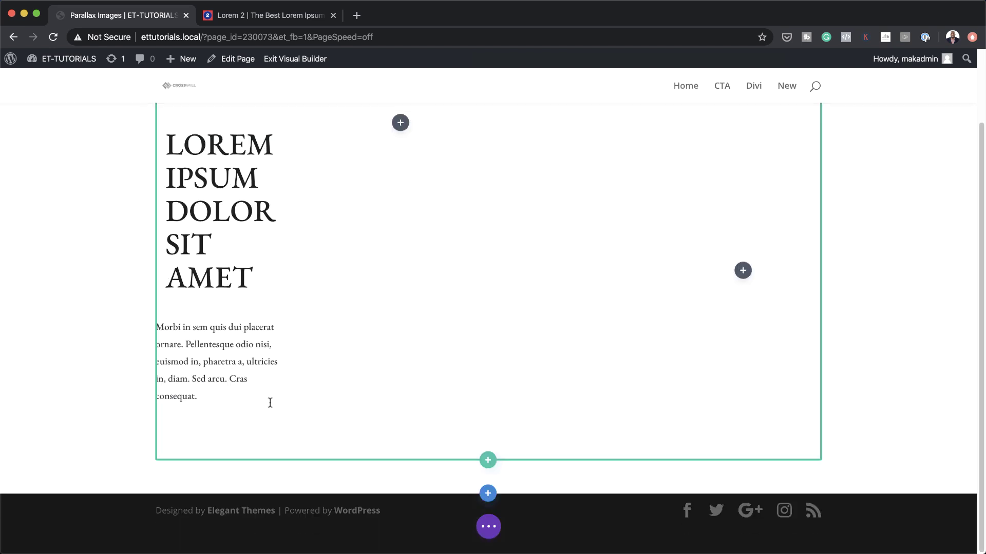
{"action": "mouse_move", "coordinate": [234, 423]}
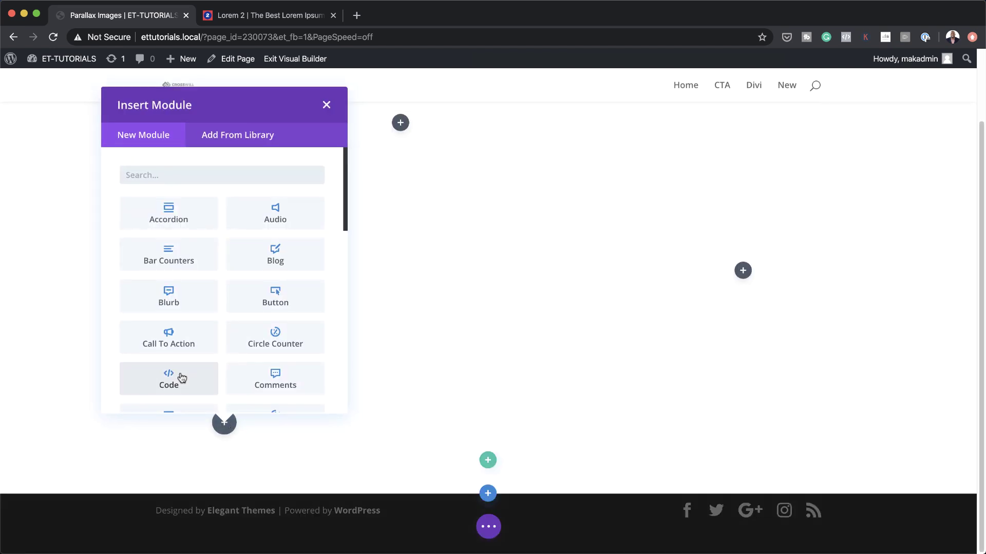
{"action": "left_click", "coordinate": [275, 300]}
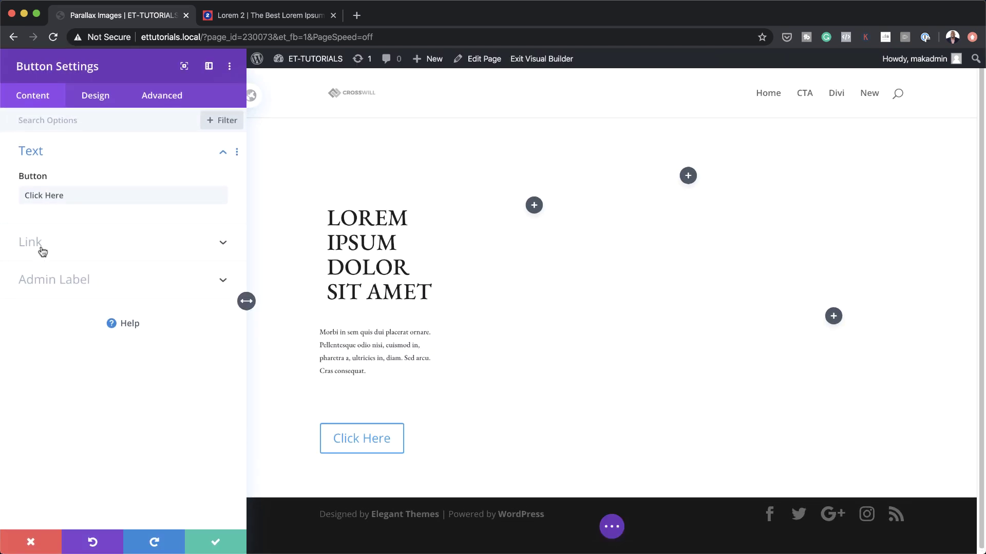
{"action": "left_click", "coordinate": [41, 245]}
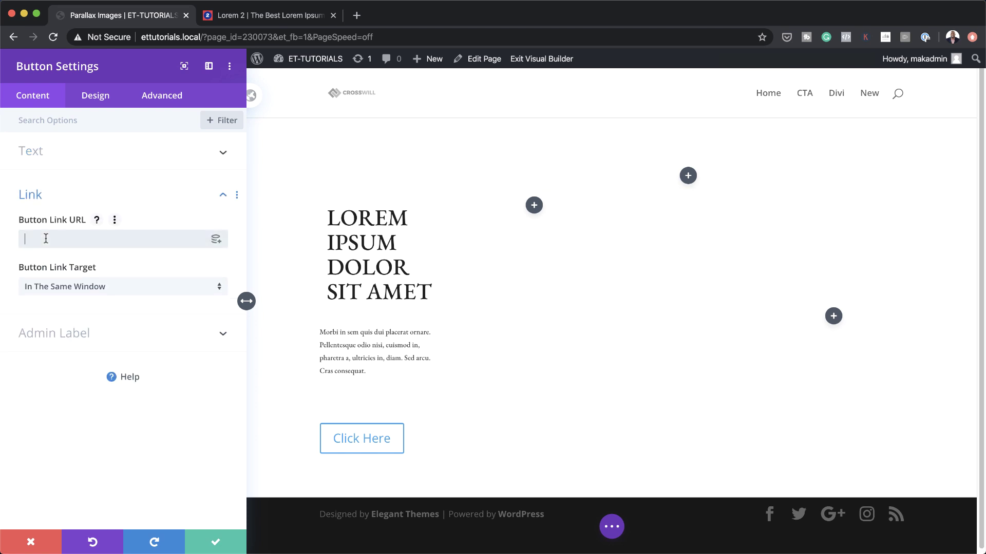
{"action": "type", "text": "#"}
- Replace the button's label with "Get Flowers"
{"action": "left_click", "coordinate": [39, 152]}
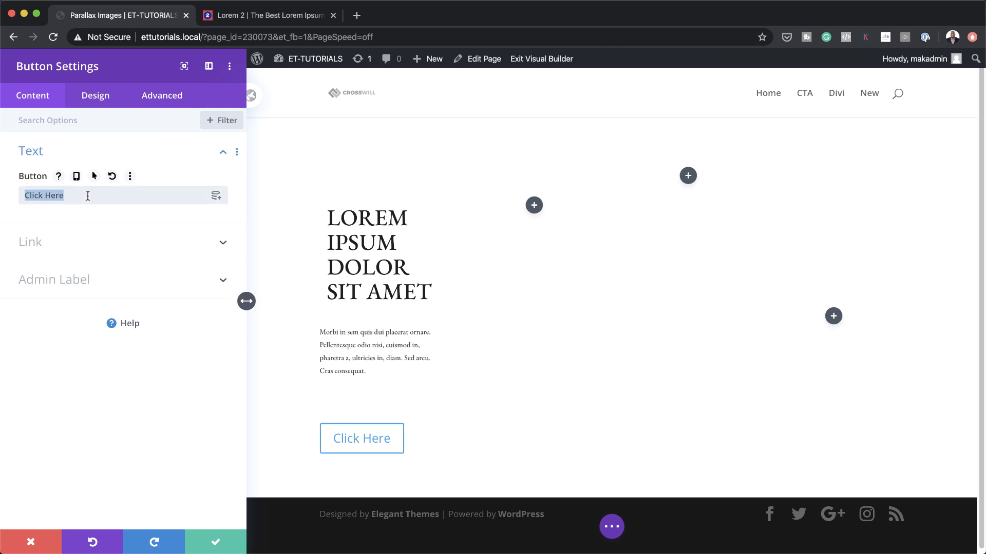
{"action": "type", "text": "Get F"}
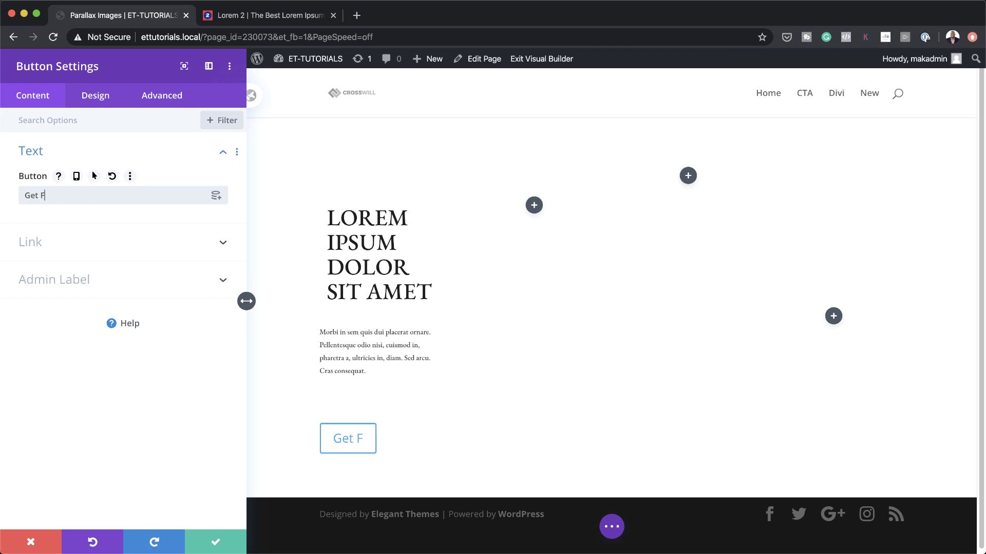
{"action": "type", "text": "lowers"}
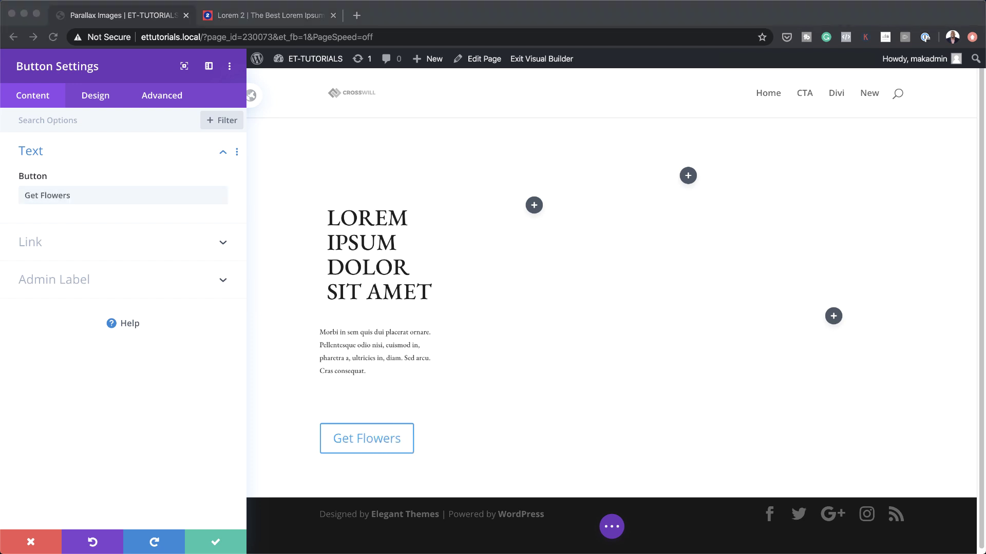
- Enable custom styles for the button and set its text size to 1vw
{"action": "left_click", "coordinate": [95, 94]}
{"action": "left_click", "coordinate": [51, 226]}
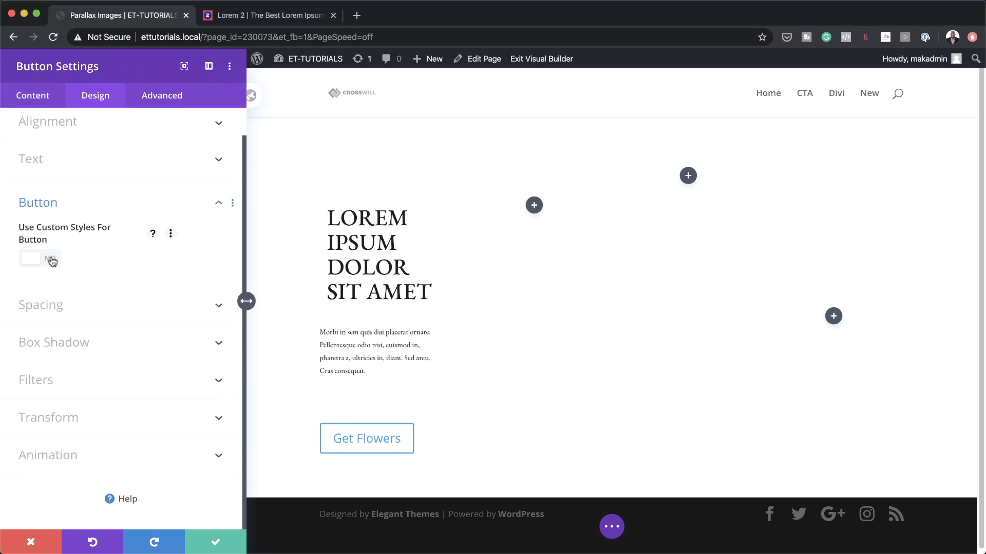
{"action": "left_click", "coordinate": [52, 260]}
{"action": "scroll", "coordinate": [95, 322], "scroll_direction": "down", "scroll_amount": 1}
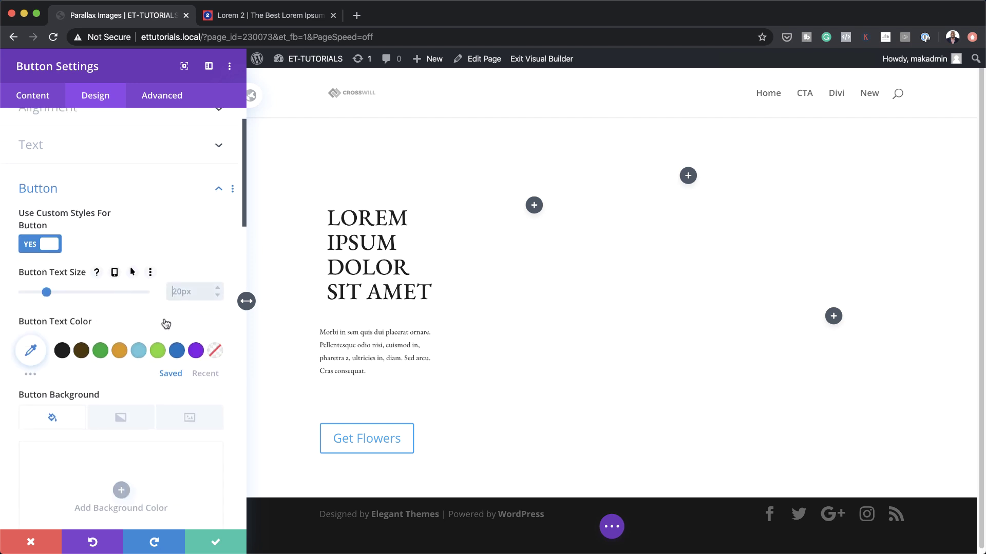
{"action": "type", "text": "1vw"}
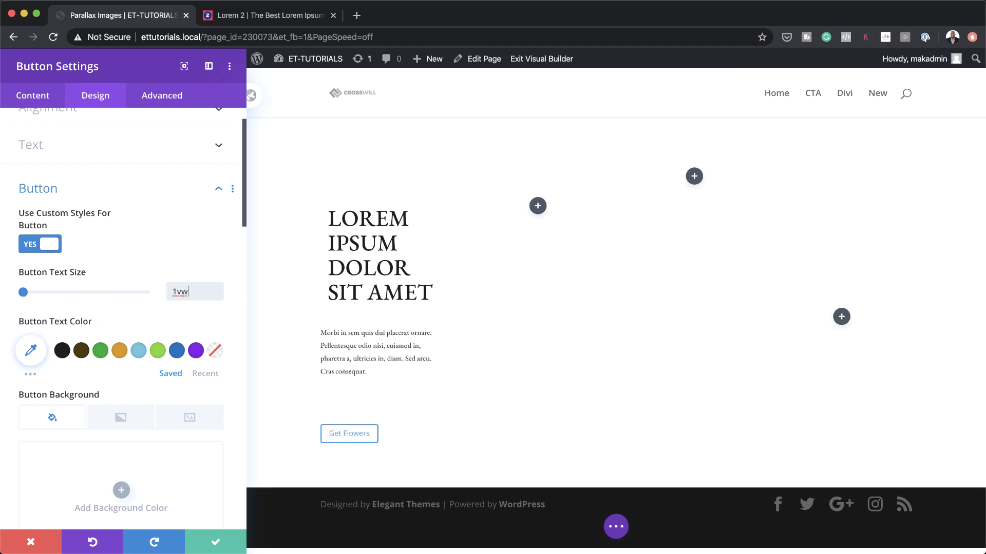
- Set the button's text colour to #3d3d3d and its border width to 1px
{"action": "key", "text": "super+Tab"}
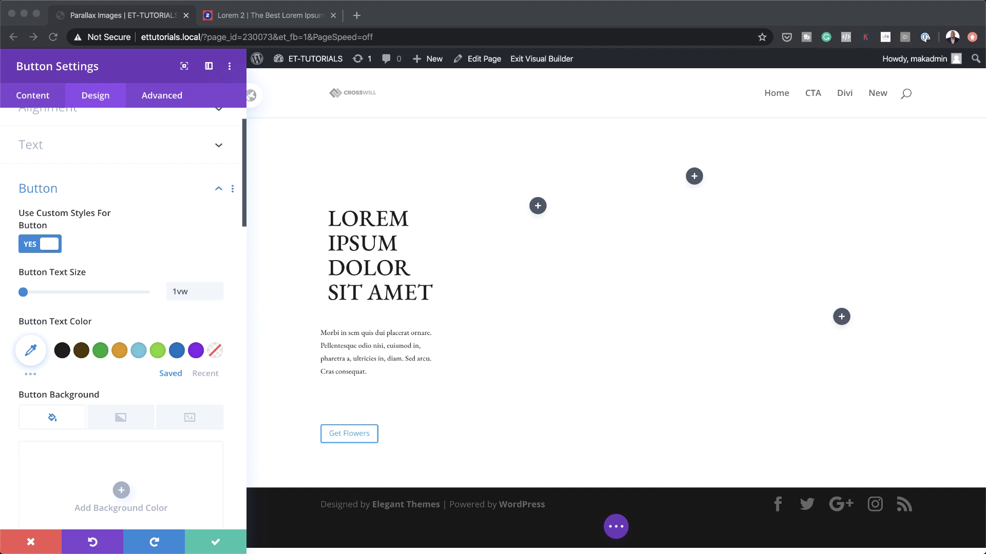
{"action": "left_click", "coordinate": [206, 373]}
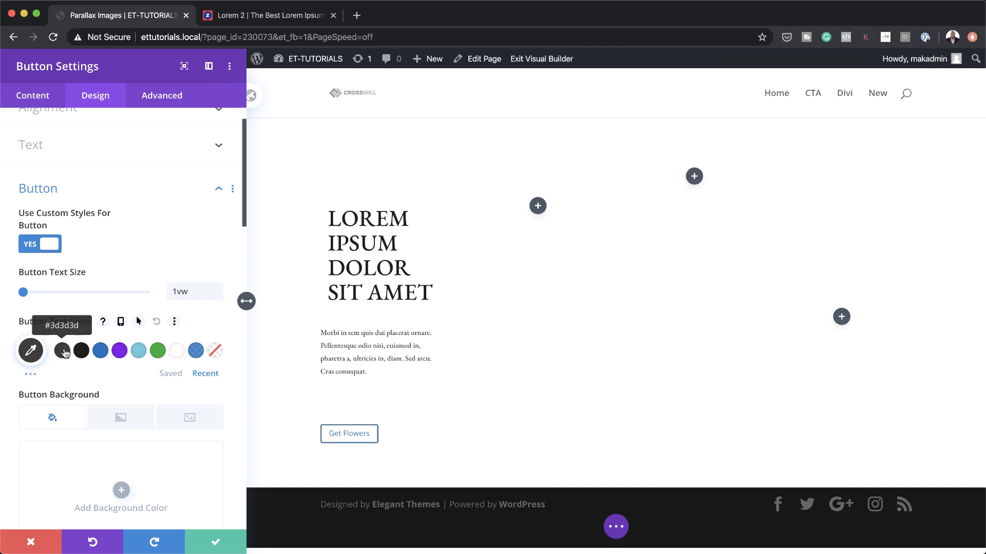
{"action": "left_click", "coordinate": [63, 352]}
{"action": "key", "text": "super+Tab"}
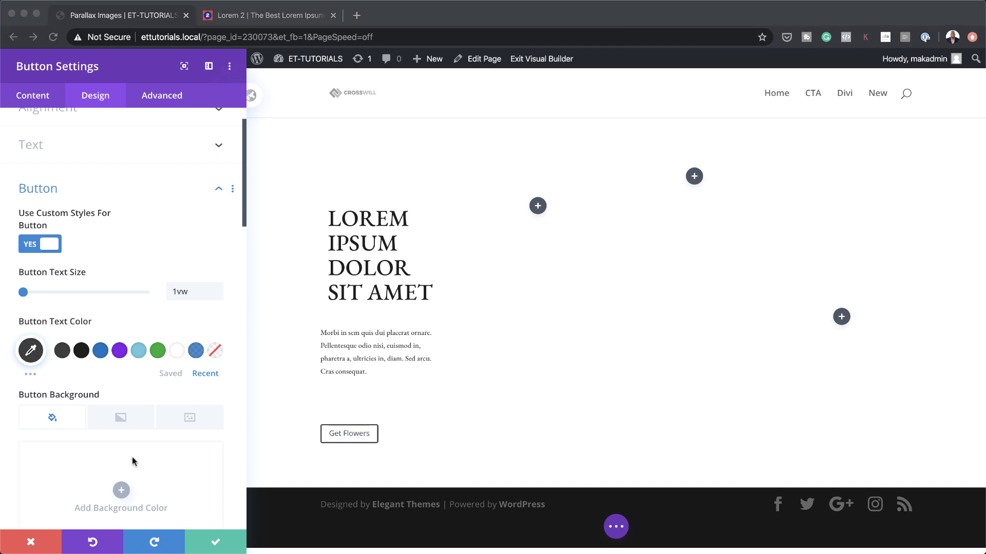
{"action": "scroll", "coordinate": [154, 462], "scroll_direction": "down", "scroll_amount": 5}
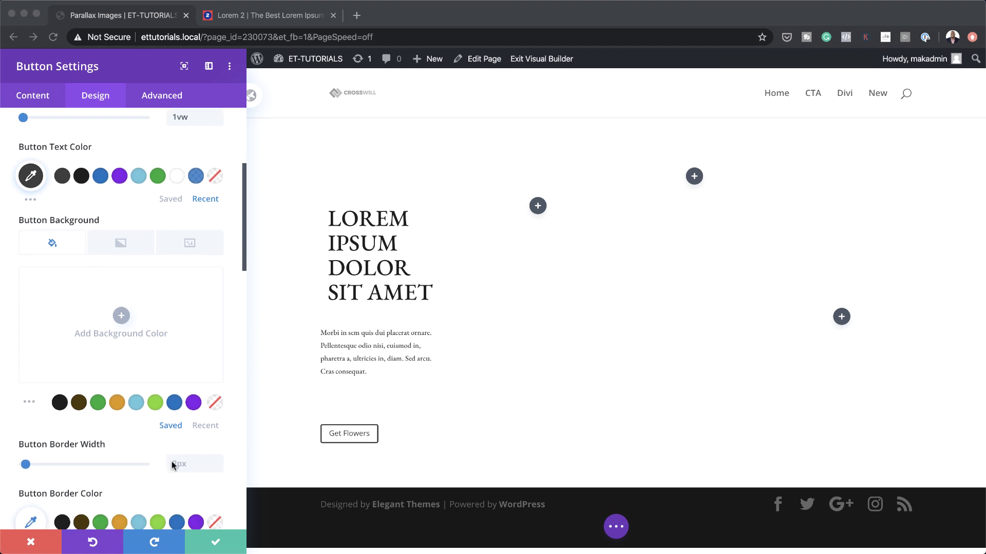
{"action": "left_click", "coordinate": [172, 464]}
{"action": "type", "text": "1"}
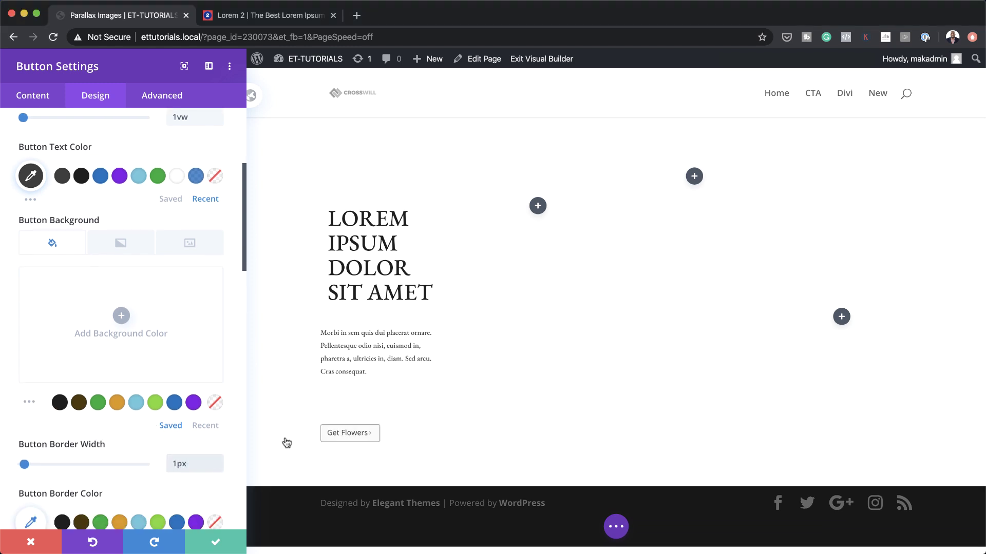
- Change the button's font to EB Garamond
{"action": "scroll", "coordinate": [120, 400], "scroll_direction": "down", "scroll_amount": 4}
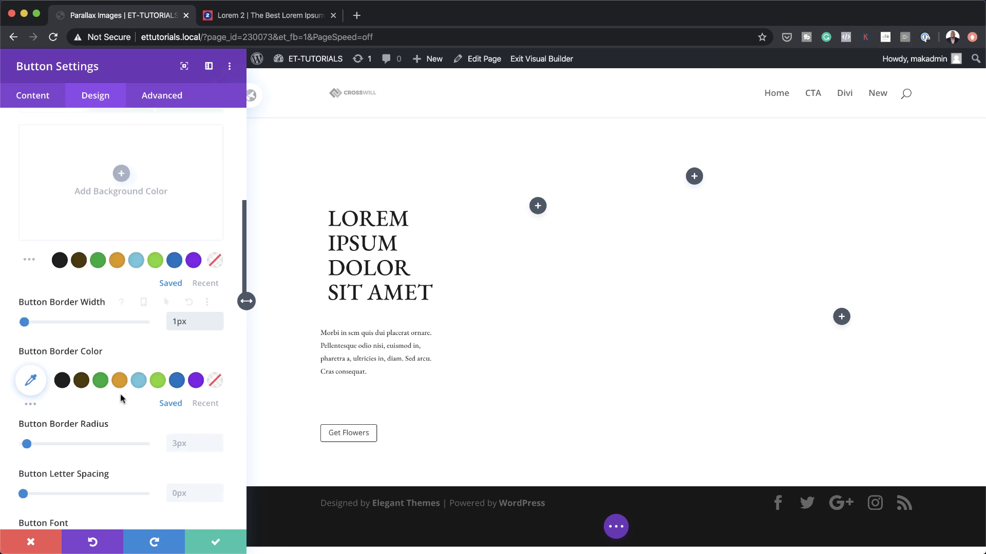
{"action": "scroll", "coordinate": [122, 399], "scroll_direction": "down", "scroll_amount": 3}
{"action": "left_click", "coordinate": [69, 446]}
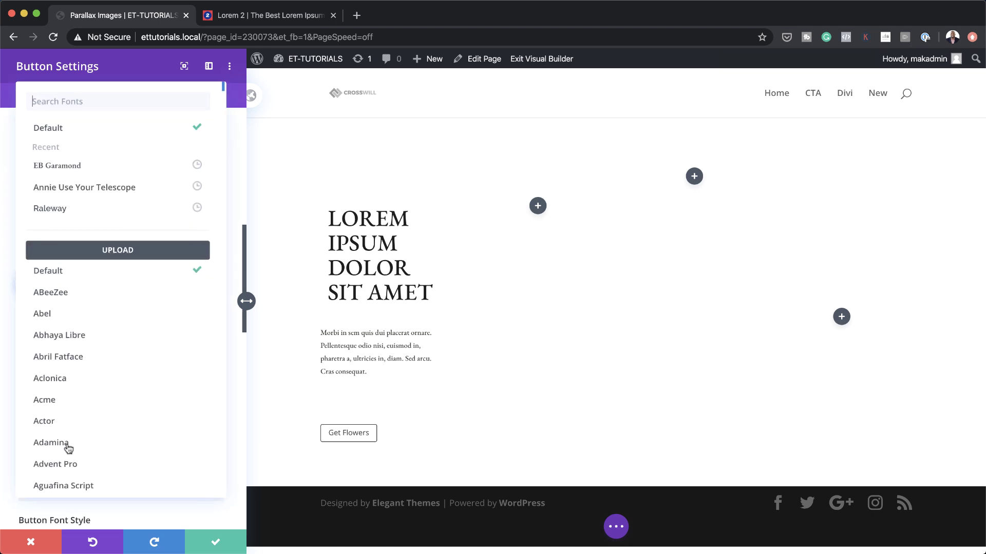
{"action": "left_click", "coordinate": [95, 170]}
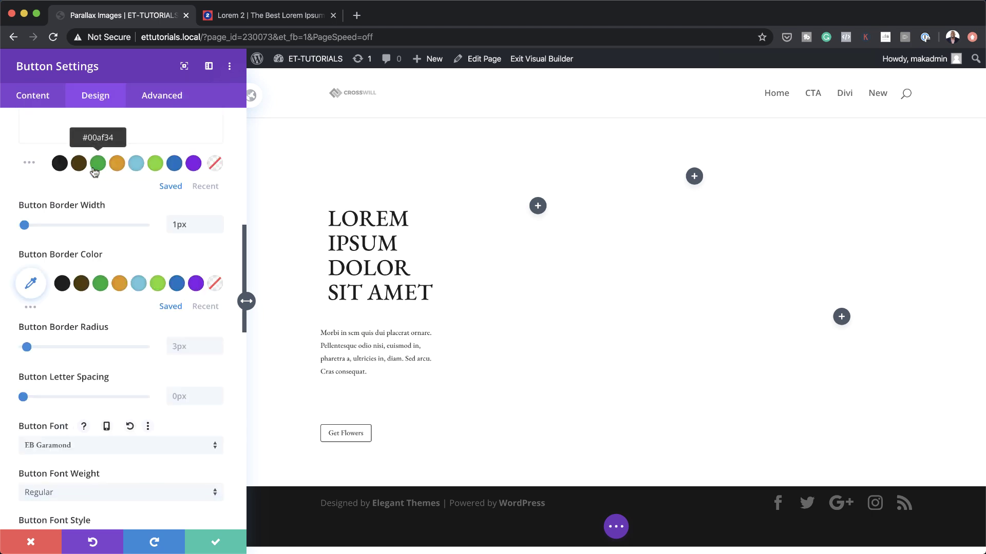
- Set the button's top margin to 1vw and save the module's settings
{"action": "scroll", "coordinate": [49, 467], "scroll_direction": "down", "scroll_amount": 5}
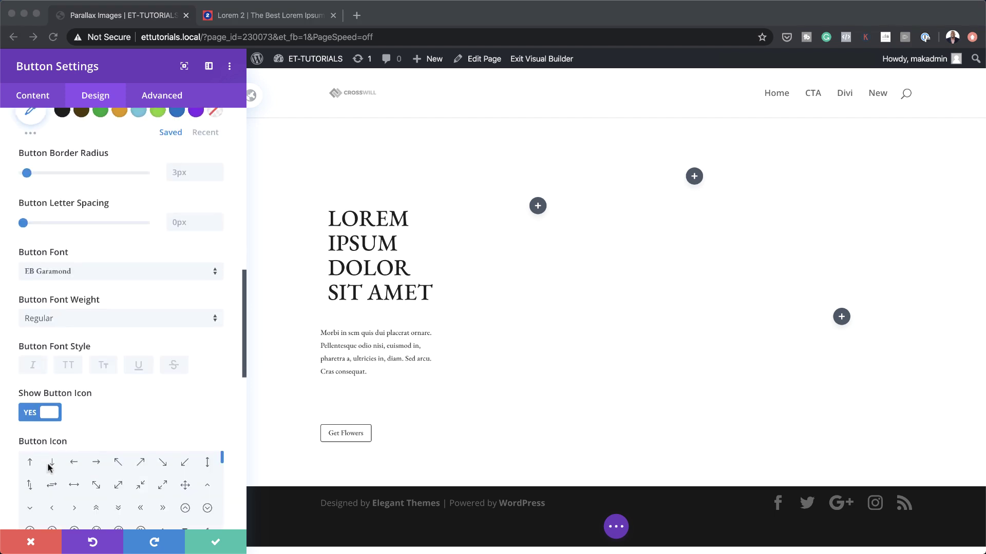
{"action": "scroll", "coordinate": [50, 467], "scroll_direction": "down", "scroll_amount": 10}
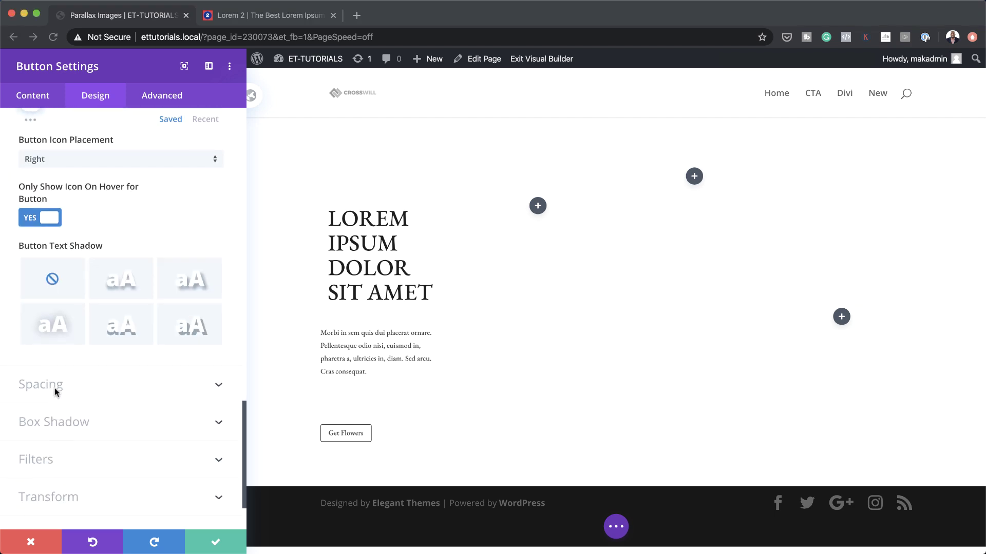
{"action": "left_click", "coordinate": [57, 392]}
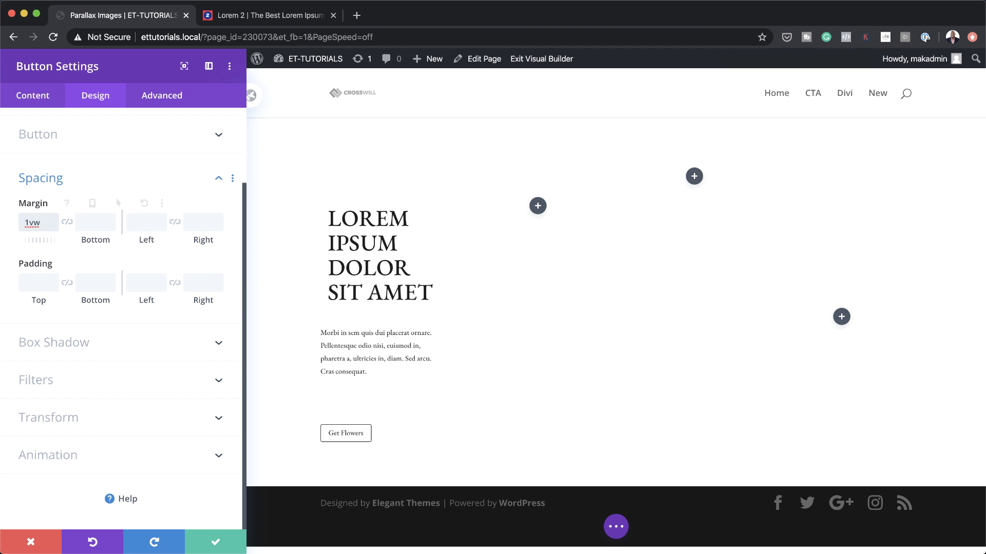
{"action": "left_click", "coordinate": [214, 543]}
{"action": "scroll", "coordinate": [331, 490], "scroll_direction": "down", "scroll_amount": 3}
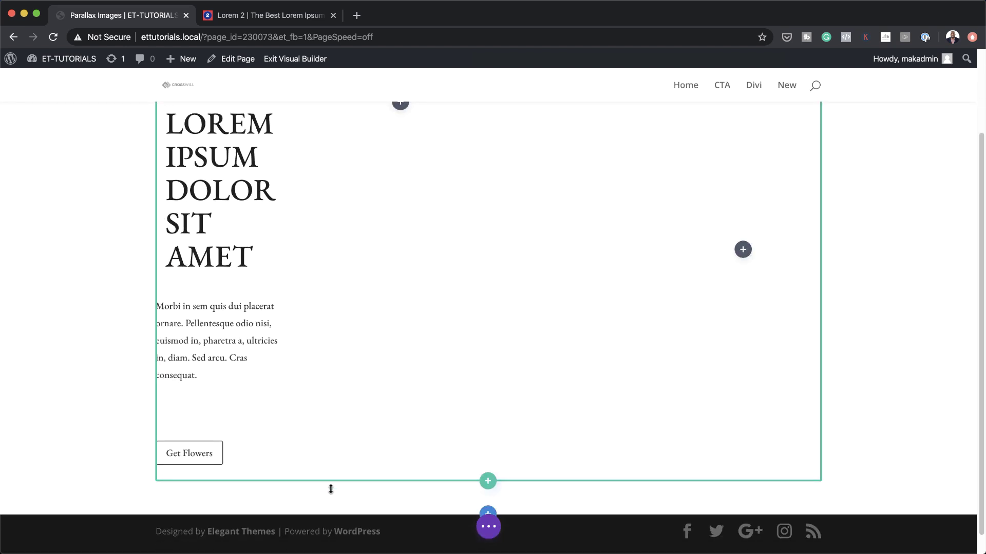
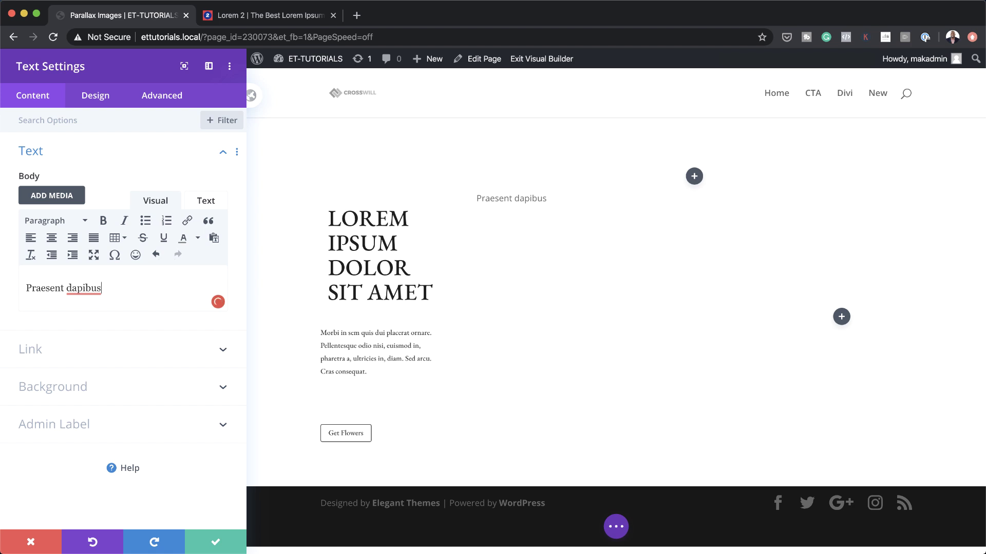
- Format the "Praesent dapibus" text in the second column's module as Heading 4
{"action": "left_click_drag", "start_coordinate": [113, 287], "coordinate": [5, 285]}
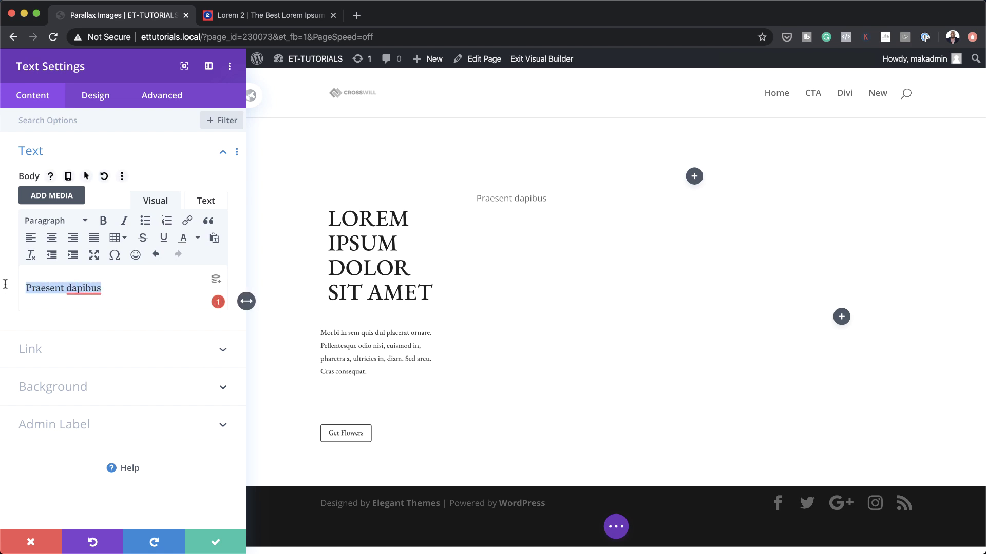
{"action": "left_click", "coordinate": [45, 221]}
{"action": "left_click", "coordinate": [49, 339]}
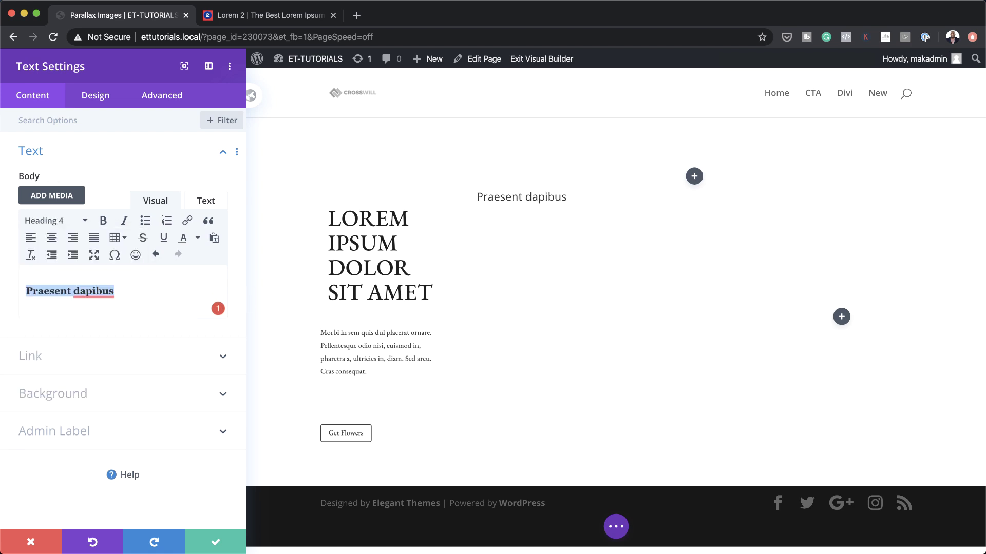
- Add florist-20-copy.jpg from the media library as the "Praesent dapibus" module's background image
{"action": "left_click", "coordinate": [89, 396]}
{"action": "left_click", "coordinate": [158, 239]}
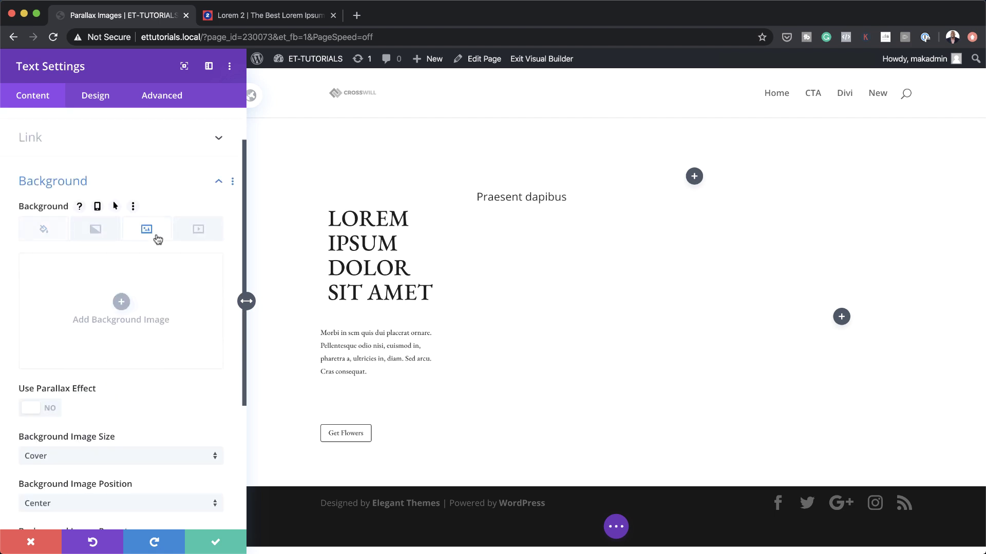
{"action": "left_click", "coordinate": [121, 302]}
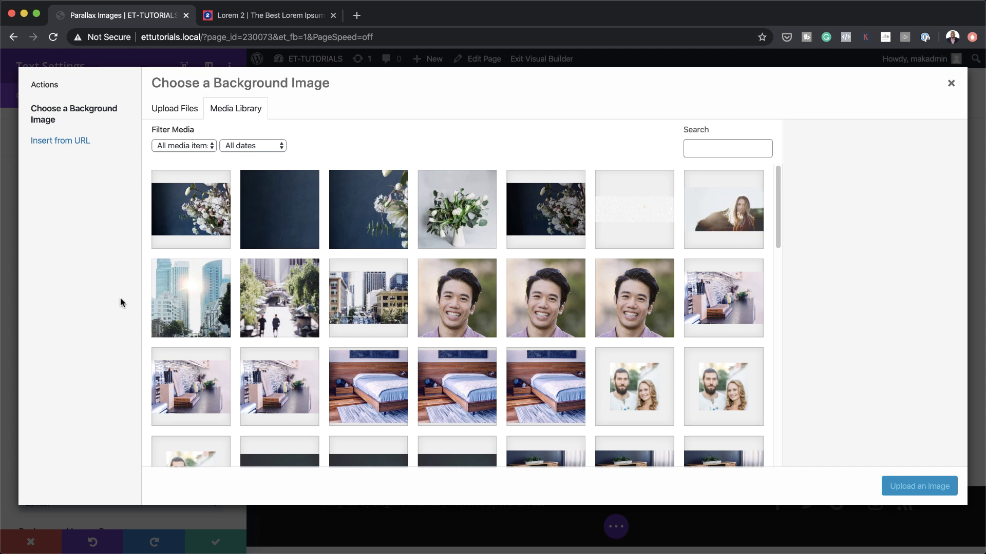
{"action": "left_click", "coordinate": [382, 219]}
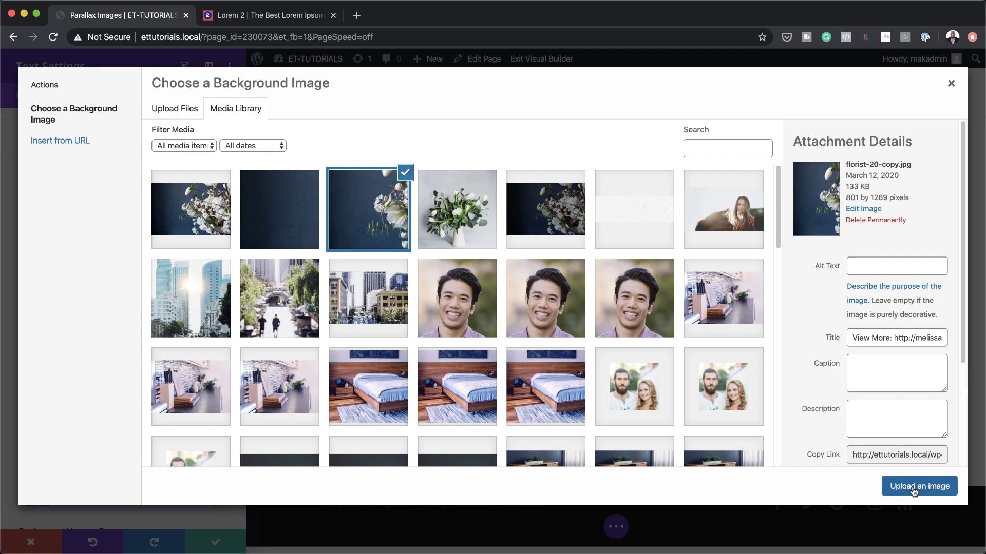
{"action": "left_click", "coordinate": [911, 486]}
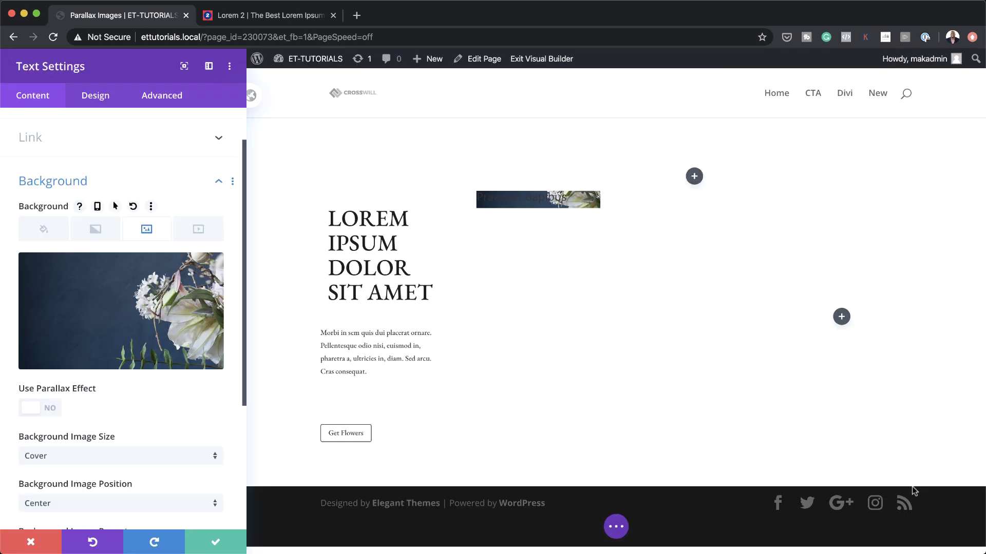
- Enable the hover state for the text module's background and add a background gradient to it
{"action": "left_click", "coordinate": [115, 207]}
{"action": "left_click", "coordinate": [165, 236]}
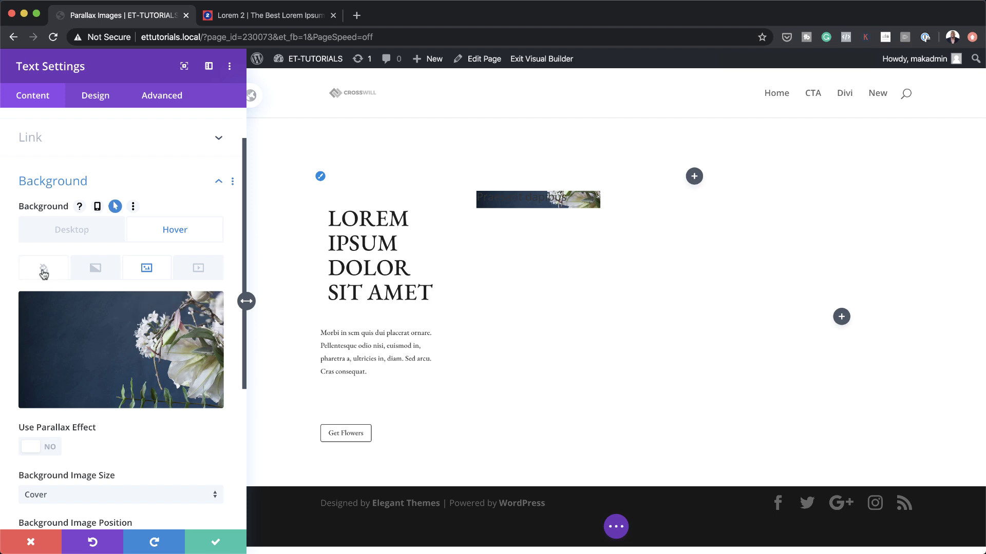
{"action": "mouse_move", "coordinate": [154, 317]}
{"action": "left_click", "coordinate": [96, 271]}
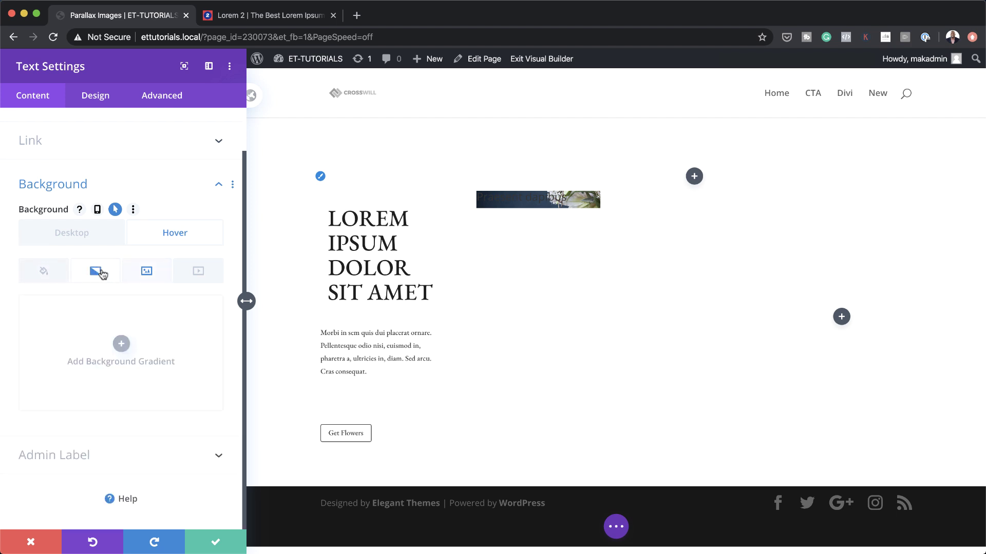
{"action": "left_click", "coordinate": [127, 345]}
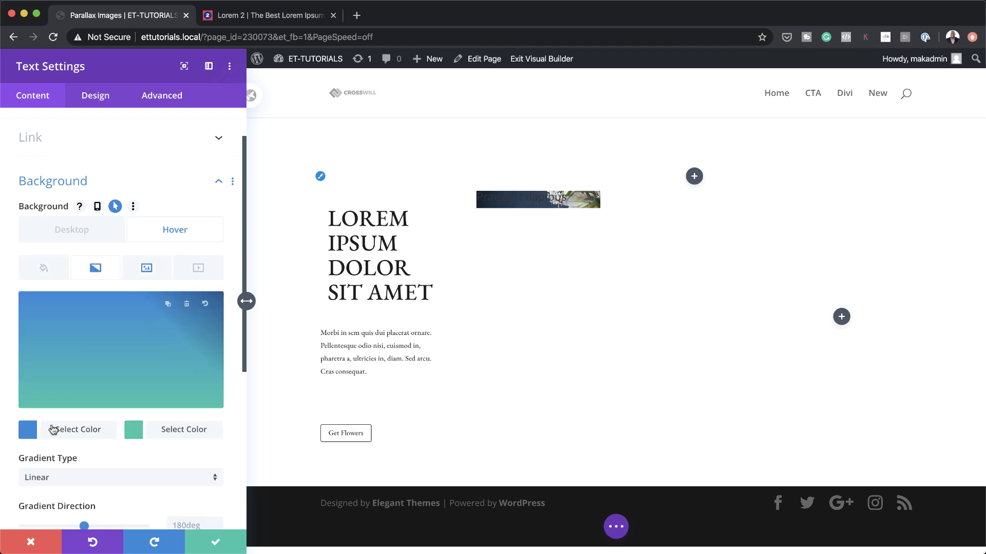
- Set the hover background gradient's first color to #edba63 and its second color to #ed9d12
{"action": "left_click", "coordinate": [28, 431]}
{"action": "left_click_drag", "start_coordinate": [37, 308], "coordinate": [66, 311]}
{"action": "type", "text": "edba63"}
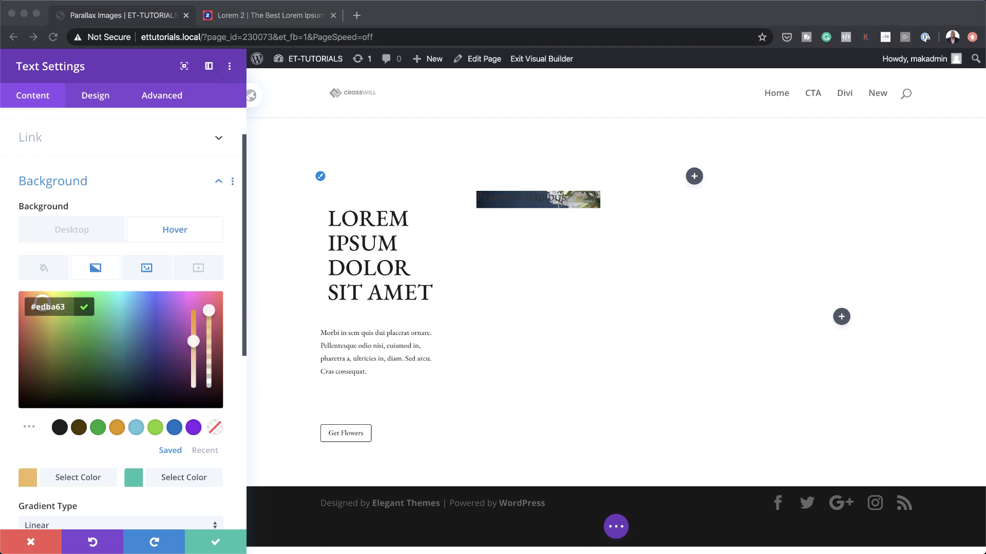
{"action": "left_click", "coordinate": [134, 478]}
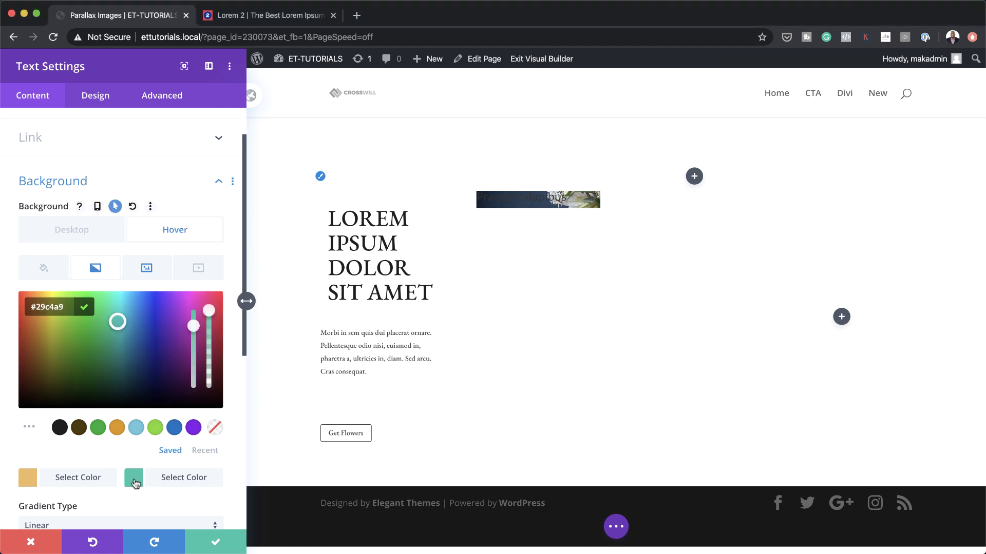
{"action": "left_click_drag", "start_coordinate": [39, 307], "coordinate": [65, 308]}
{"action": "type", "text": "#ed9d12"}
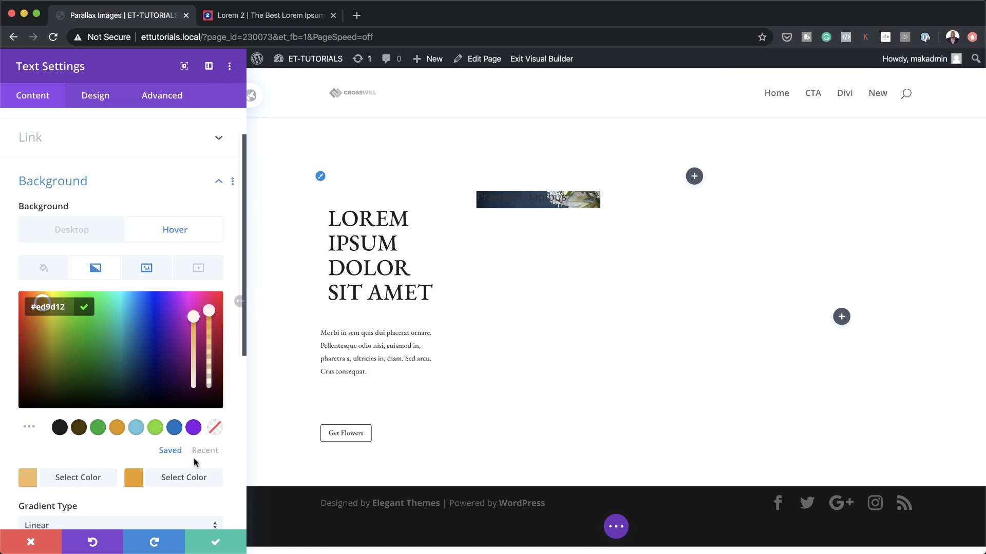
- Set the hover gradient's direction to 23deg and place the gradient above the background image
{"action": "scroll", "coordinate": [183, 464], "scroll_direction": "down", "scroll_amount": 2}
{"action": "scroll", "coordinate": [180, 462], "scroll_direction": "down", "scroll_amount": 3}
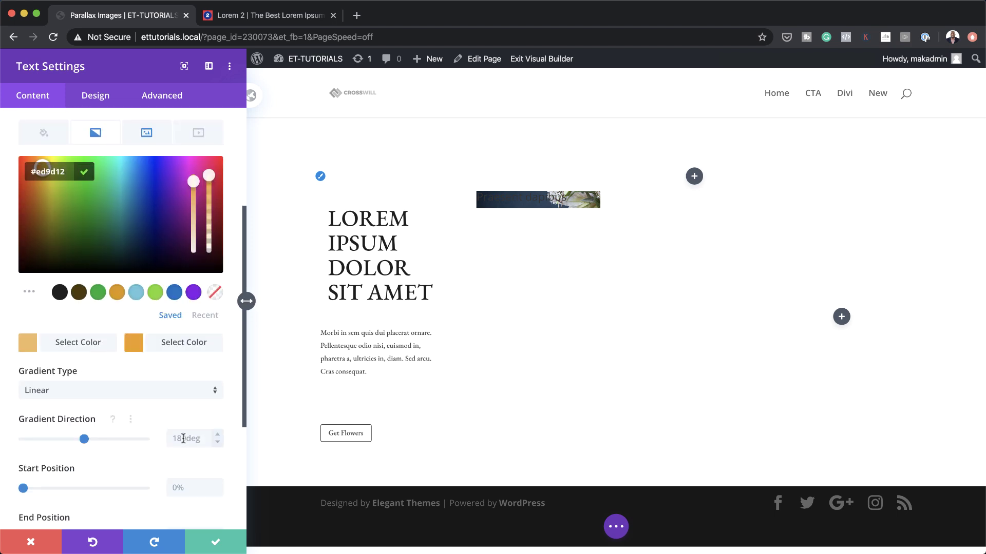
{"action": "left_click", "coordinate": [183, 438]}
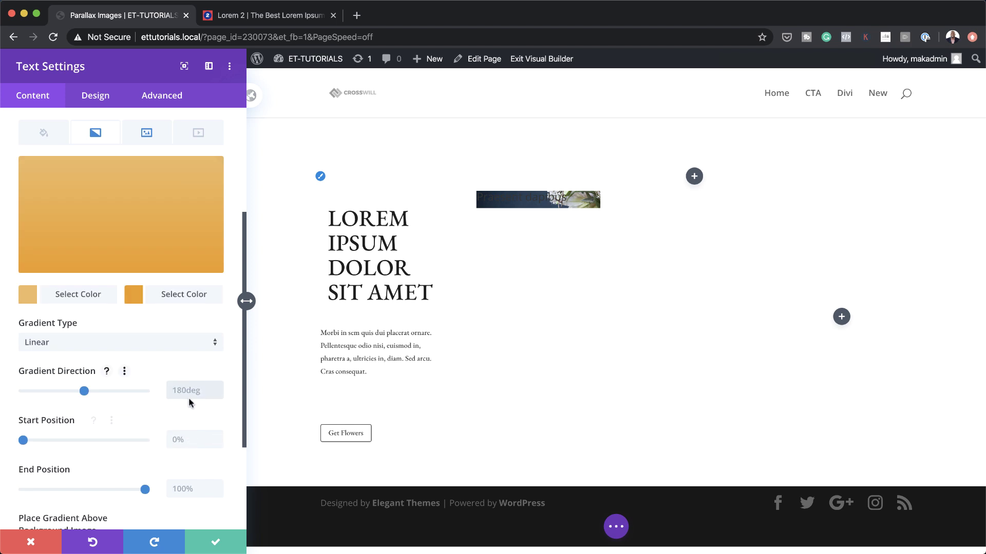
{"action": "type", "text": "23deg"}
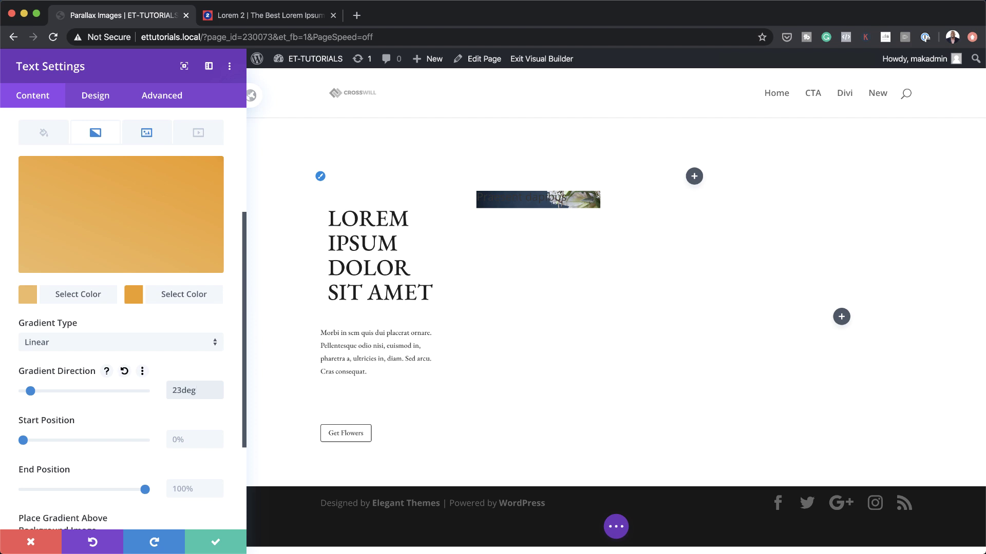
{"action": "scroll", "coordinate": [128, 488], "scroll_direction": "down", "scroll_amount": 3}
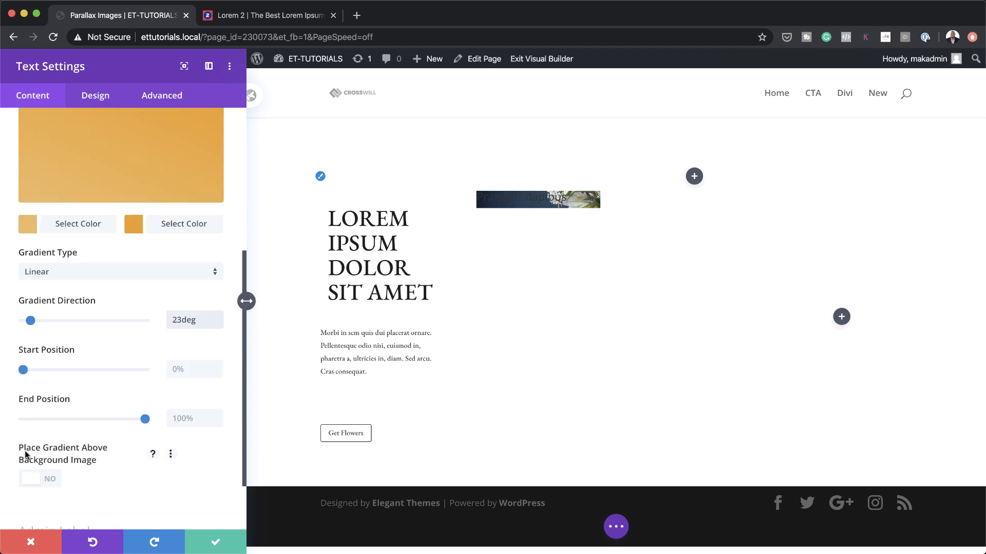
{"action": "left_click", "coordinate": [53, 479]}
- Set the Heading 4 font of the "Praesent dapibus" module to EB Garamond
{"action": "scroll", "coordinate": [126, 279], "scroll_direction": "up", "scroll_amount": 10}
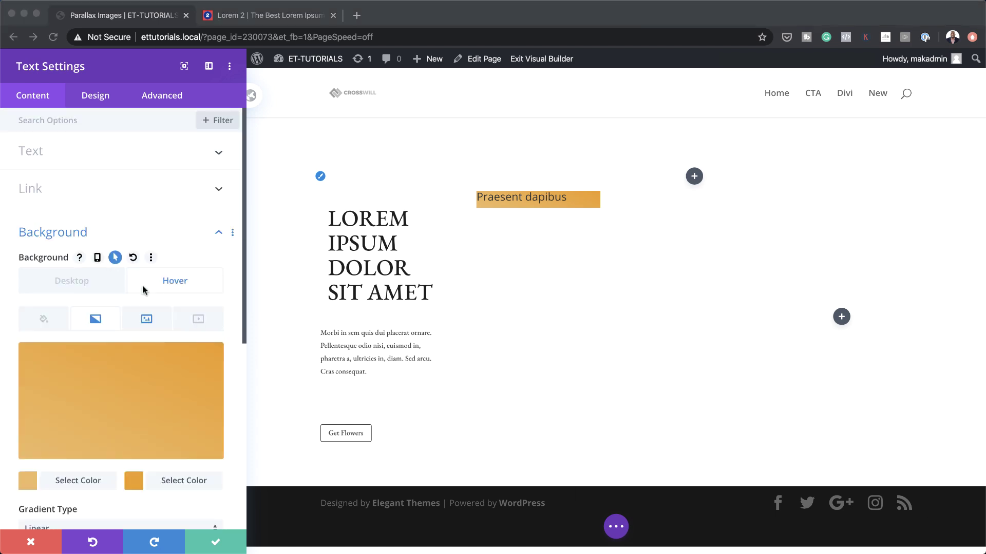
{"action": "left_click", "coordinate": [96, 97]}
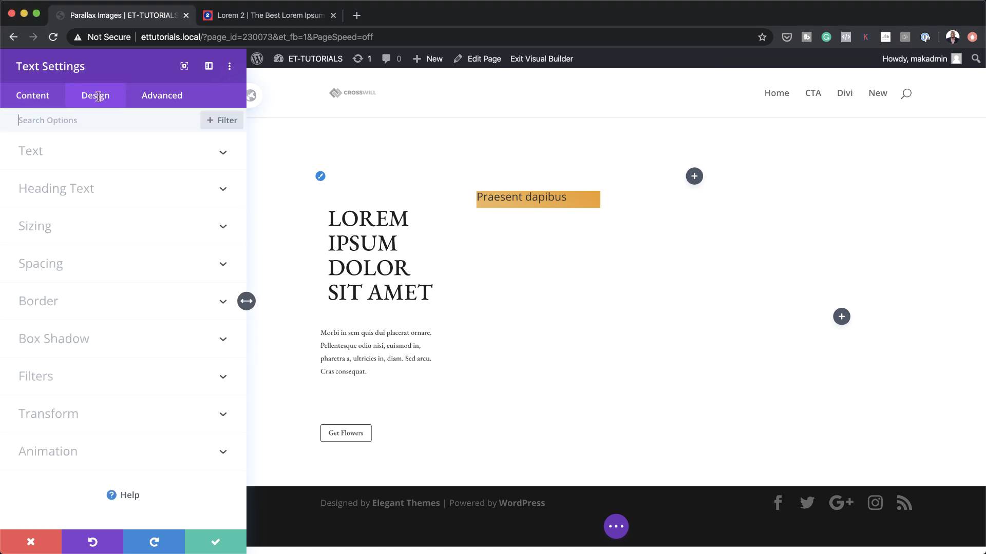
{"action": "left_click", "coordinate": [477, 197]}
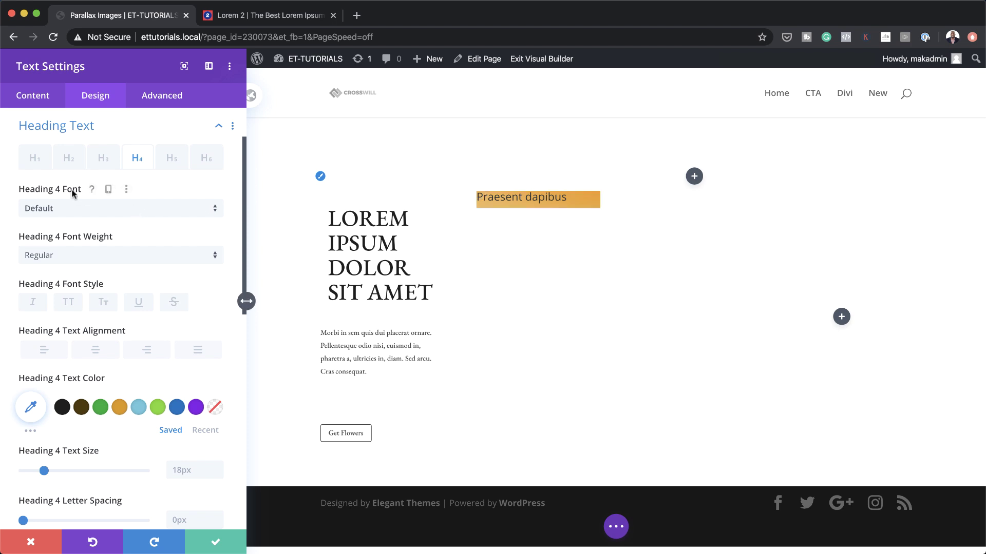
{"action": "left_click", "coordinate": [86, 211]}
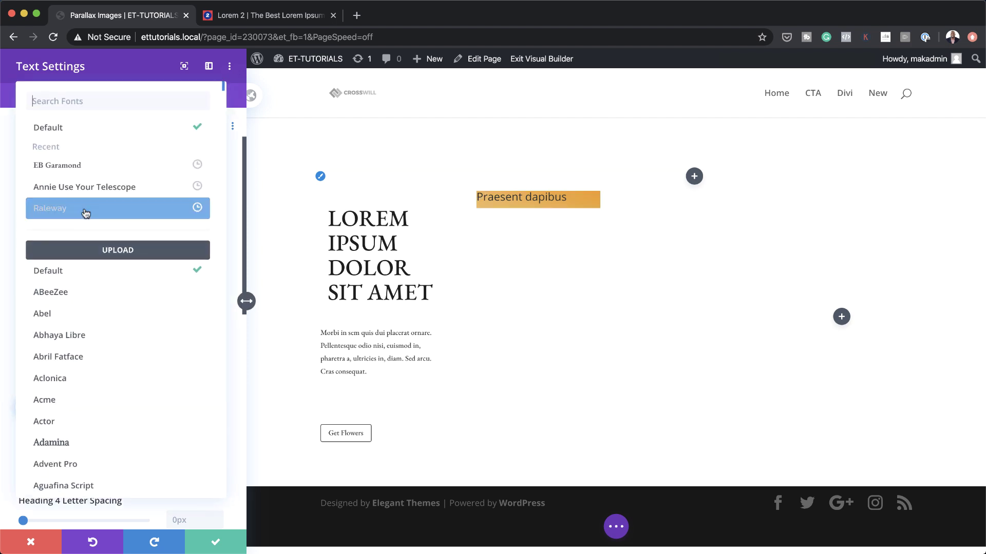
{"action": "left_click", "coordinate": [91, 169]}
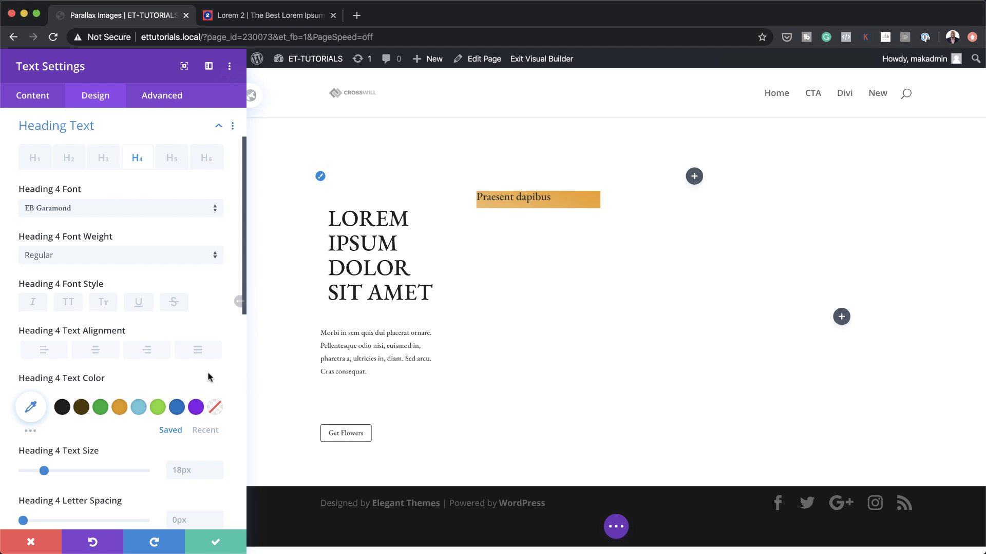
- Make the Heading 4 text white and set its text size to 2.3vw
{"action": "scroll", "coordinate": [102, 359], "scroll_direction": "down", "scroll_amount": 1}
{"action": "left_click", "coordinate": [32, 397]}
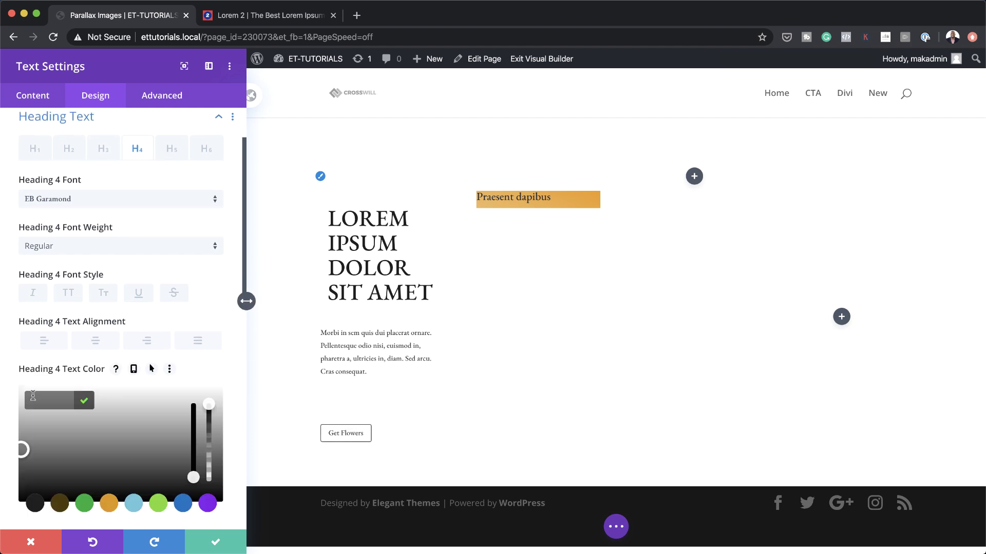
{"action": "left_click_drag", "start_coordinate": [49, 427], "coordinate": [6, 410]}
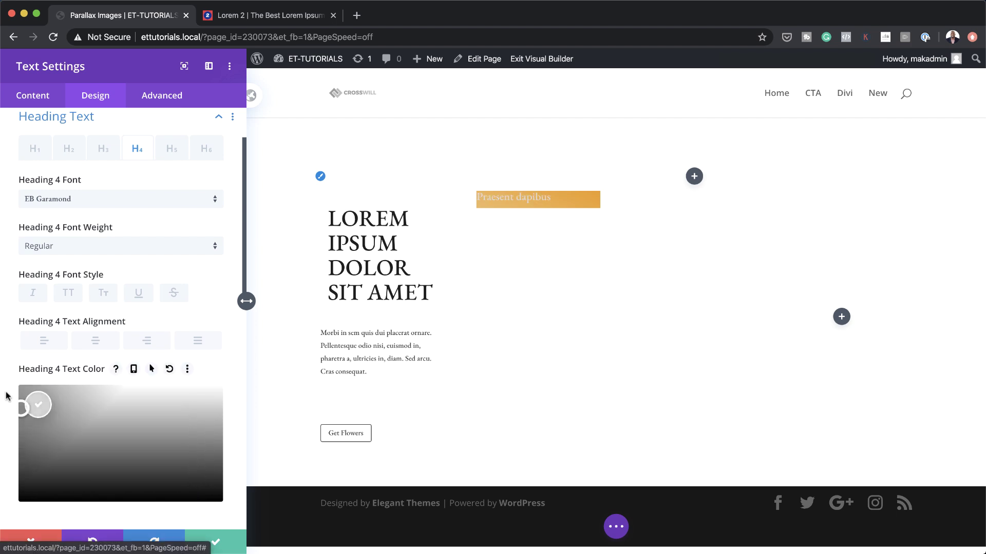
{"action": "left_click", "coordinate": [272, 473]}
{"action": "left_click", "coordinate": [195, 458]}
{"action": "type", "text": "2.3vw"}
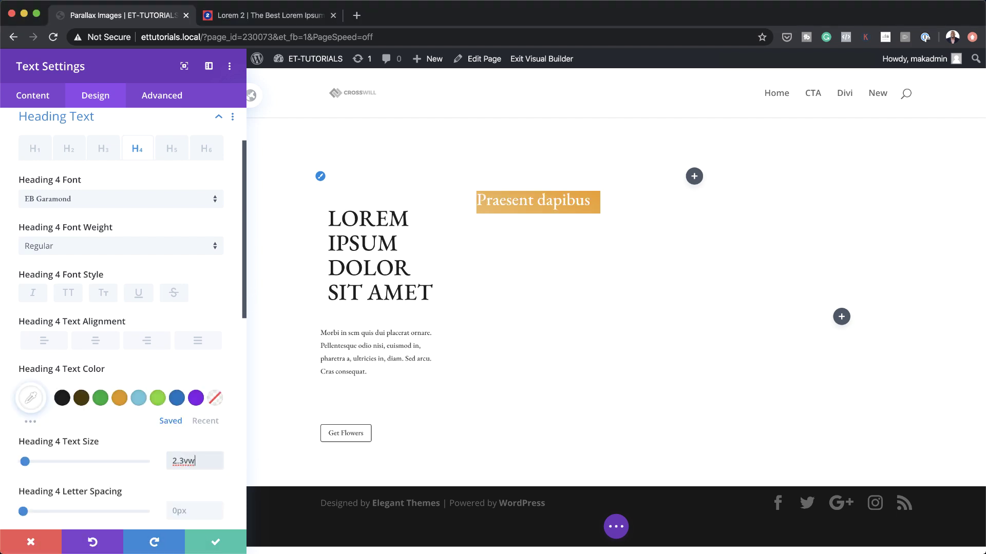
- Set the "Praesent dapibus" text module's top margin to -6vw
{"action": "scroll", "coordinate": [128, 437], "scroll_direction": "down", "scroll_amount": 10}
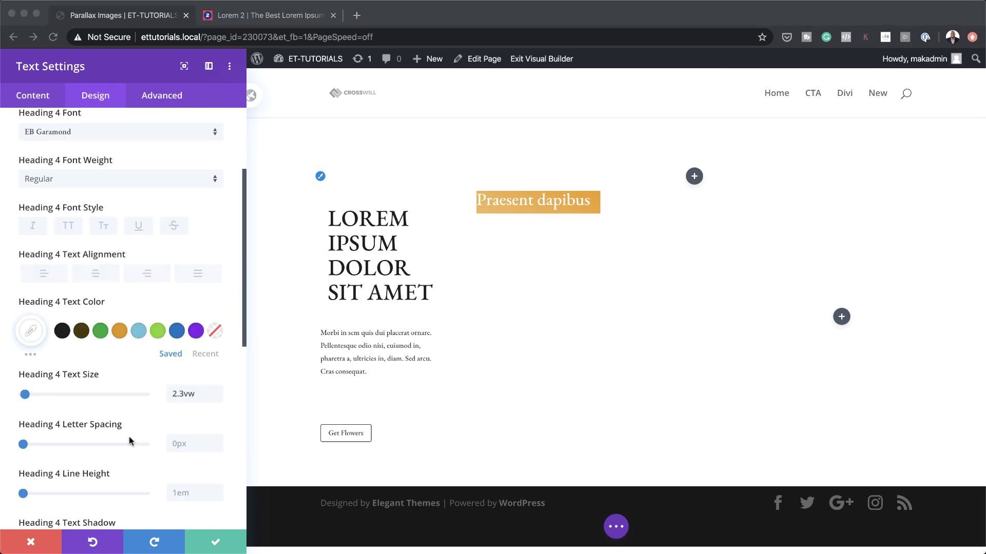
{"action": "left_click", "coordinate": [42, 309]}
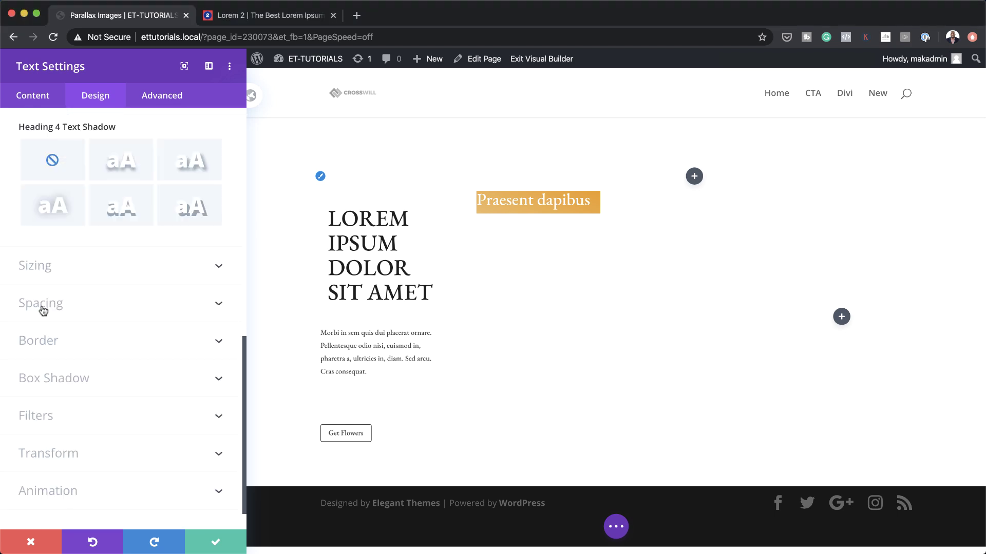
{"action": "left_click", "coordinate": [34, 186]}
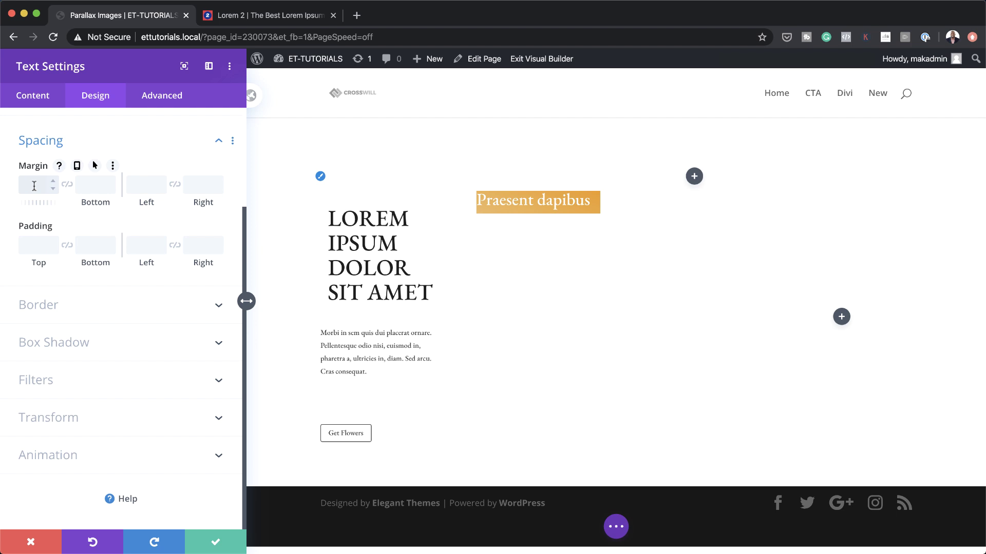
{"action": "type", "text": "-6vw"}
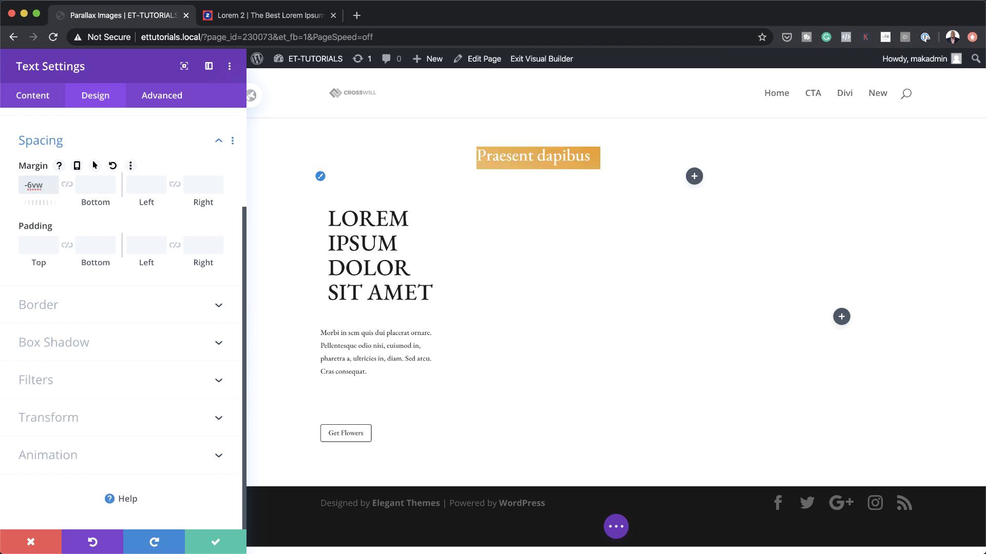
{"action": "key", "text": "super+Tab"}
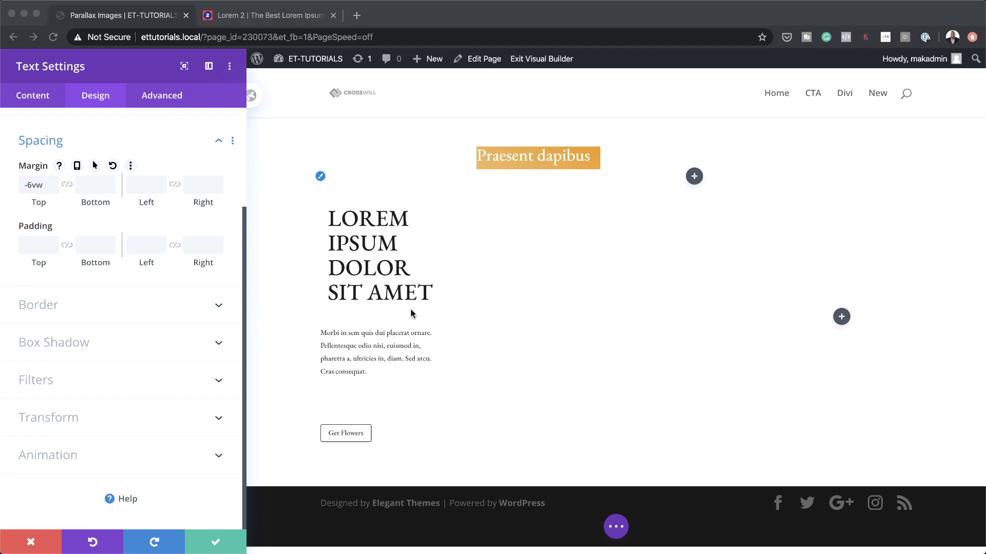
- Set the text module's padding to 15vw top, 1vw bottom and a linked 1.5vw on the left and right
{"action": "left_click", "coordinate": [56, 249]}
{"action": "type", "text": "15vw"}
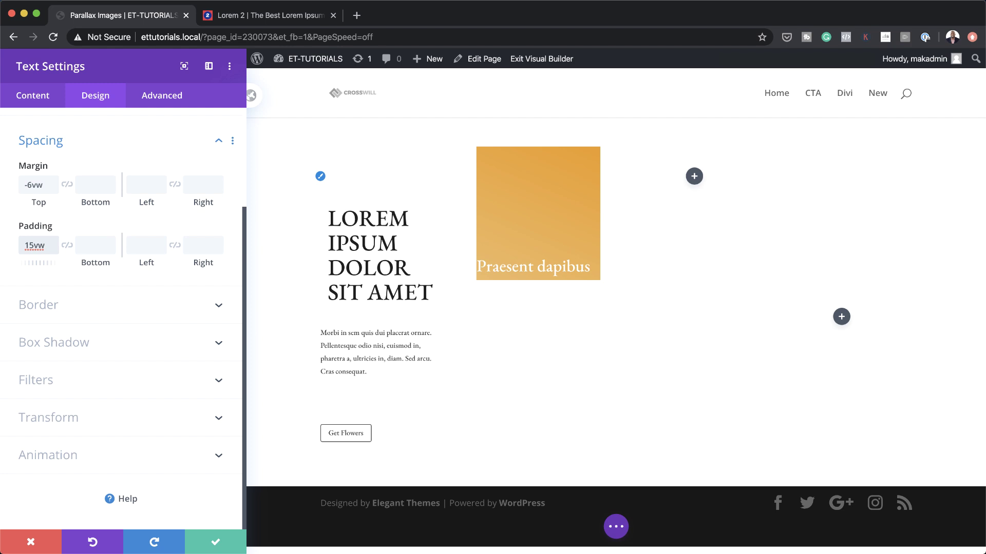
{"action": "key", "text": "super+Tab"}
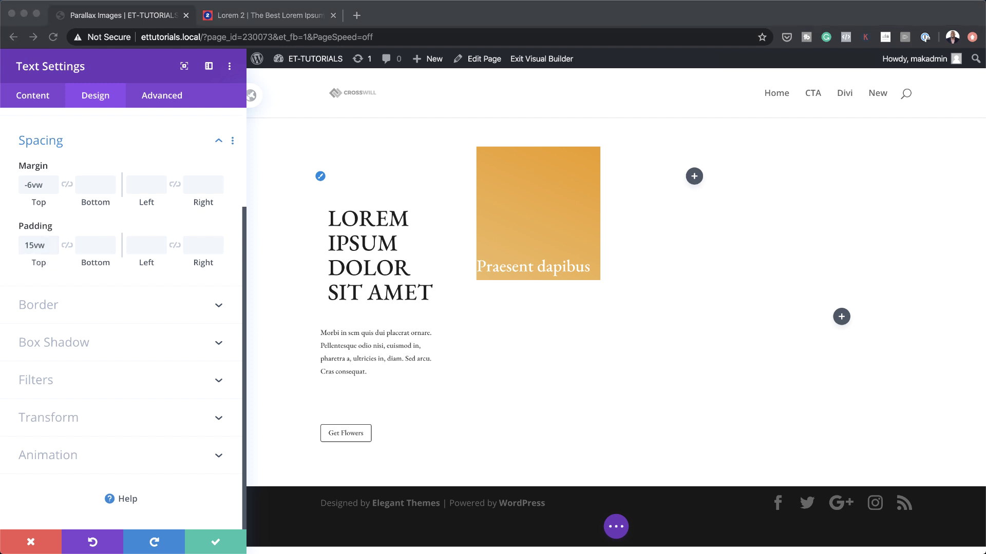
{"action": "left_click", "coordinate": [108, 252]}
{"action": "type", "text": "1vw"}
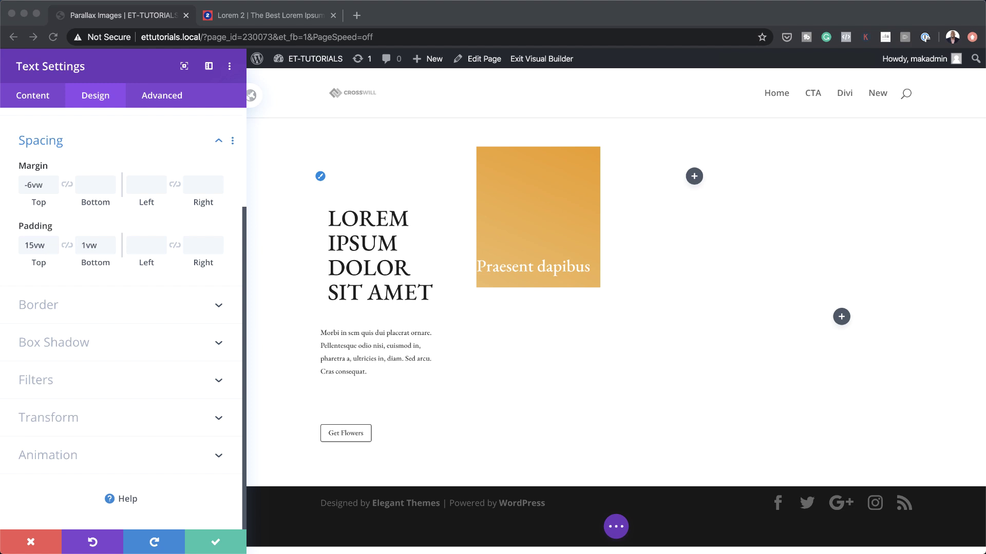
{"action": "left_click", "coordinate": [144, 249]}
{"action": "type", "text": "1.5vw"}
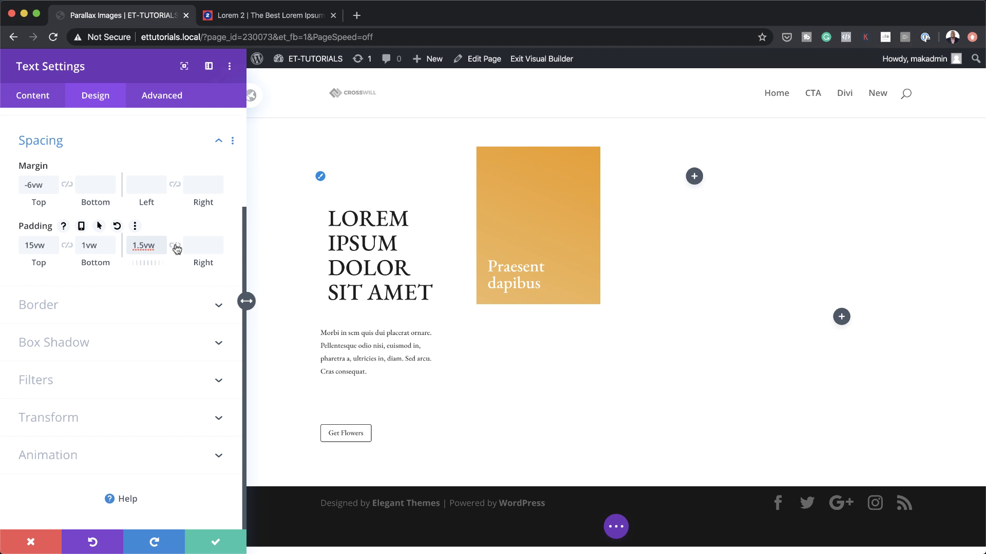
{"action": "left_click", "coordinate": [175, 248]}
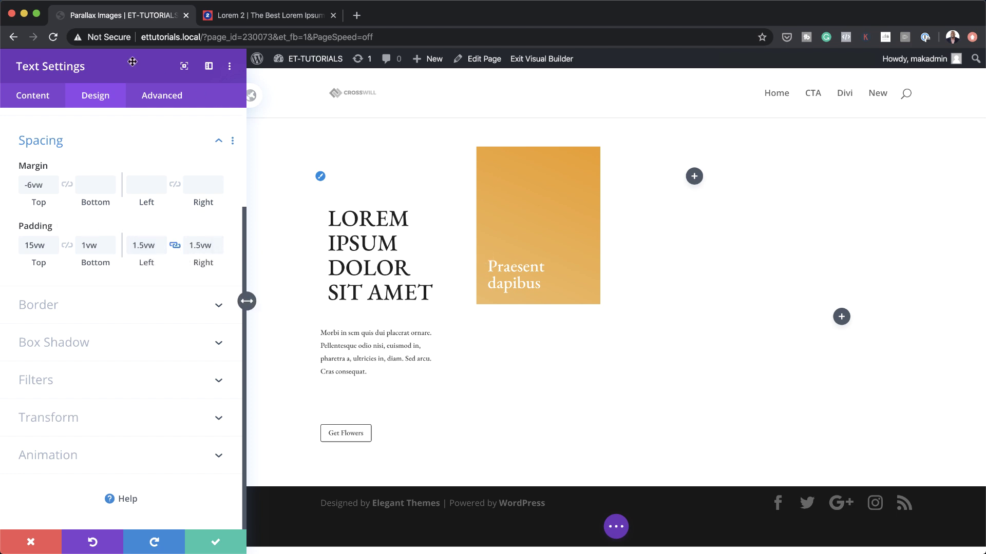
- Enable the parallax effect on the module's desktop background image and set the parallax method to CSS
{"action": "left_click", "coordinate": [32, 98]}
{"action": "left_click", "coordinate": [72, 234]}
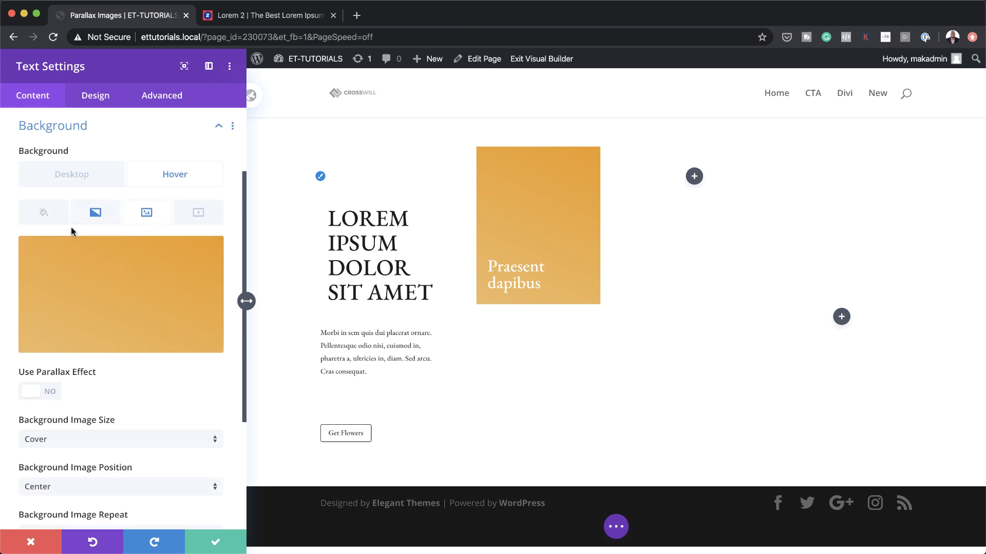
{"action": "left_click", "coordinate": [95, 177]}
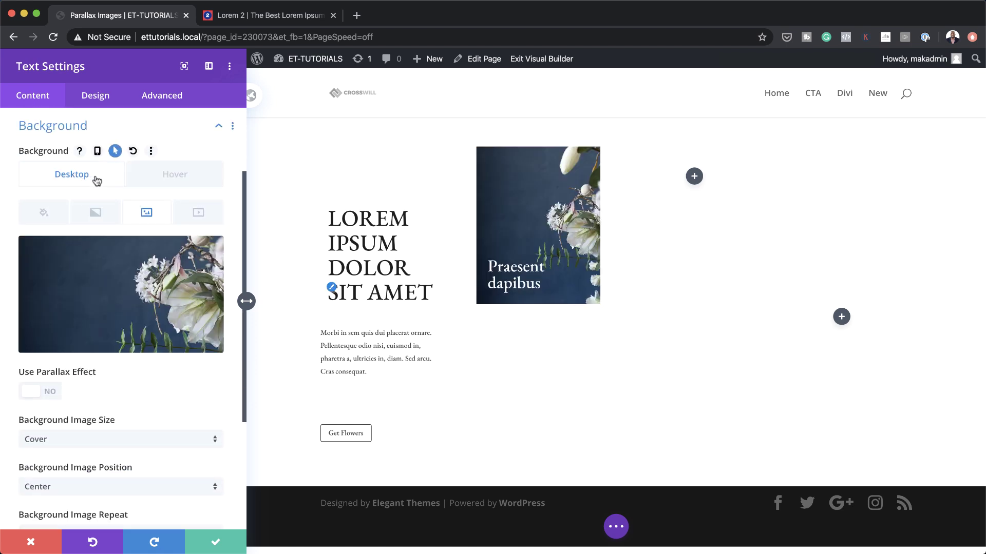
{"action": "scroll", "coordinate": [159, 462], "scroll_direction": "down", "scroll_amount": 1}
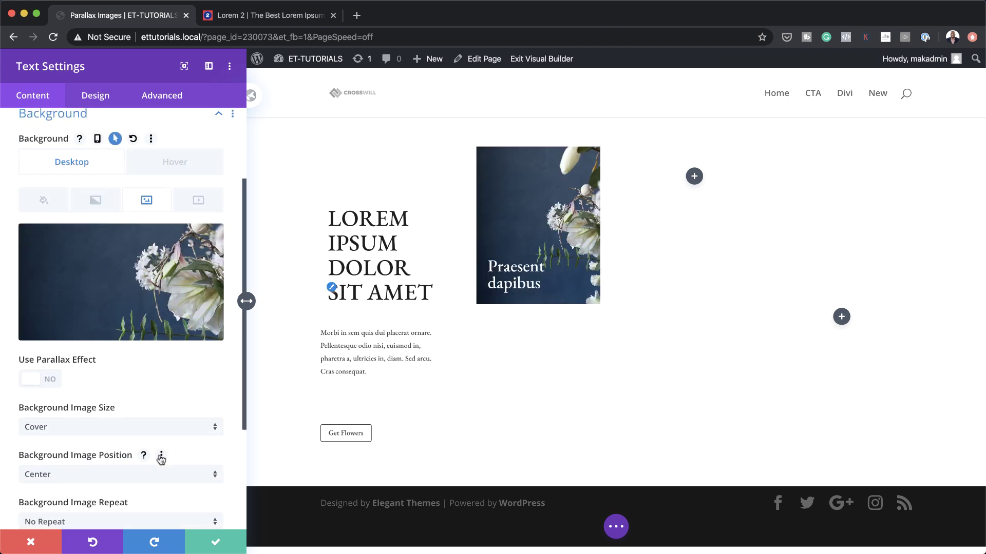
{"action": "scroll", "coordinate": [161, 460], "scroll_direction": "down", "scroll_amount": 5}
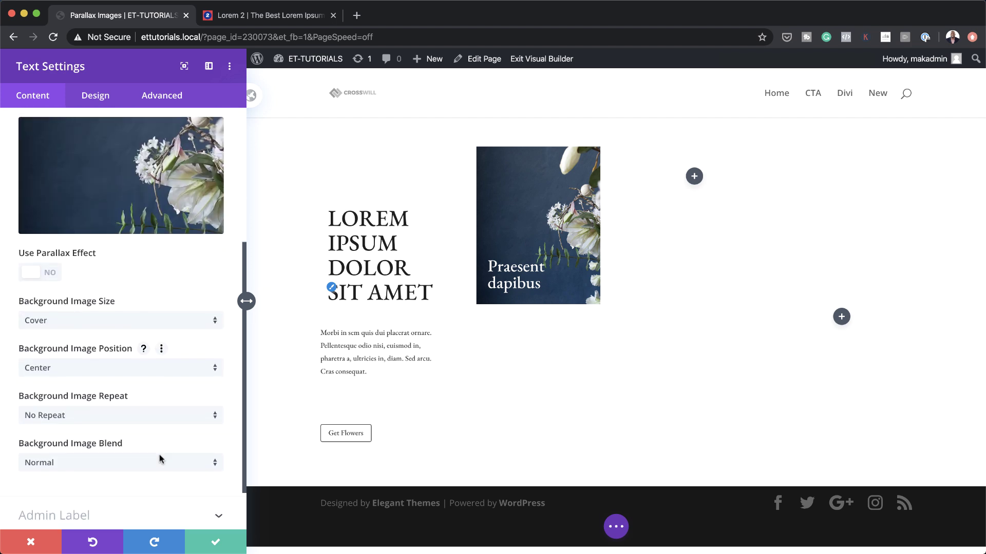
{"action": "scroll", "coordinate": [161, 459], "scroll_direction": "up", "scroll_amount": 2}
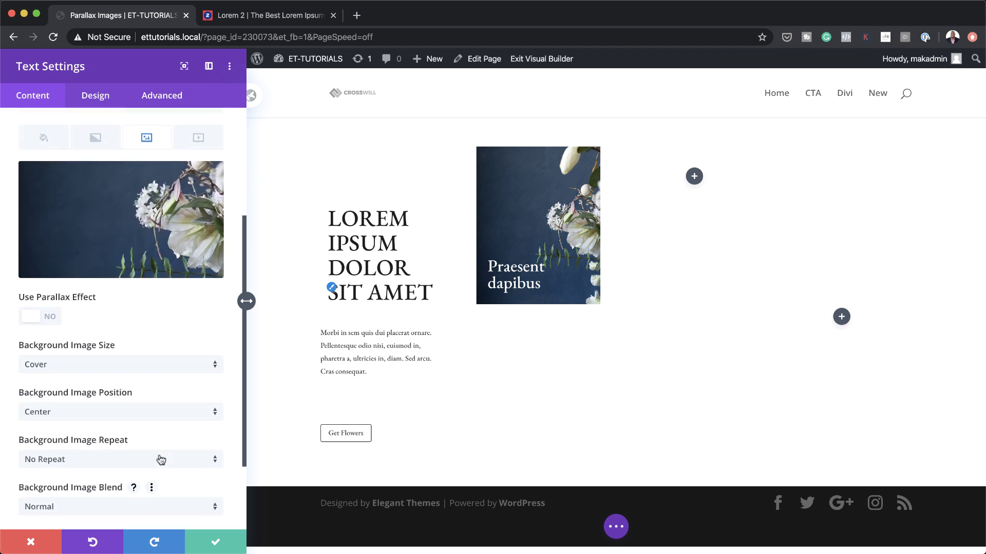
{"action": "left_click", "coordinate": [49, 319]}
{"action": "left_click", "coordinate": [80, 402]}
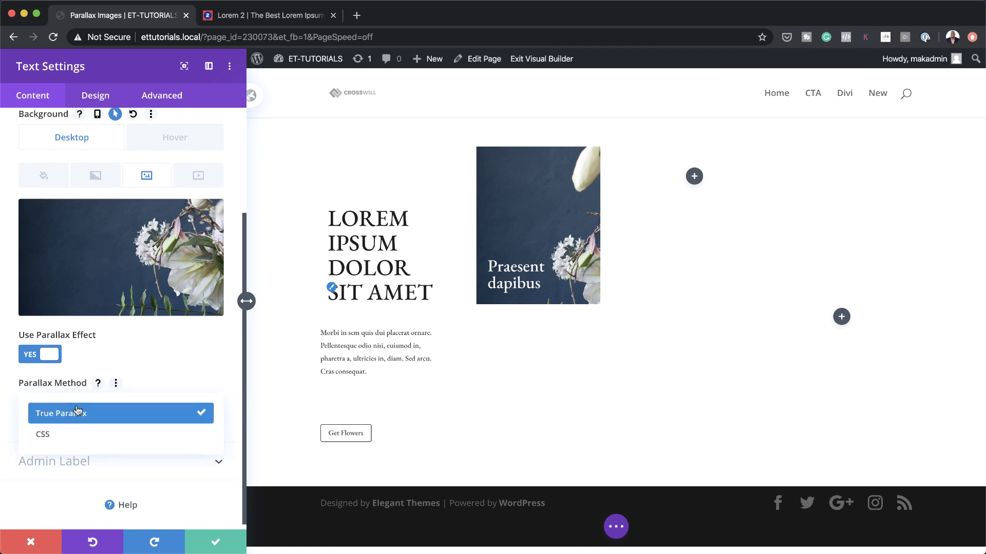
{"action": "left_click", "coordinate": [85, 435]}
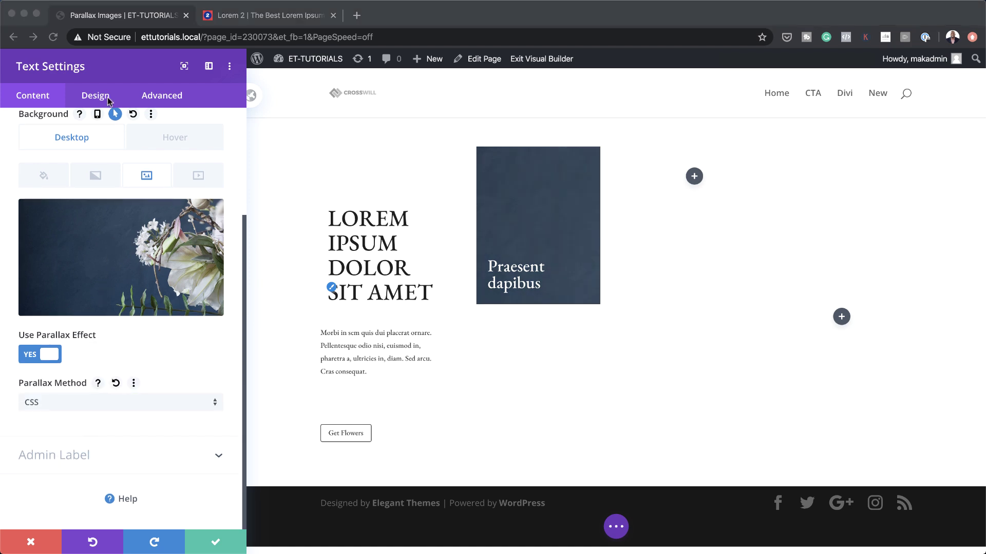
- Round all four corners of the "Praesent dapibus" module by 1vw
{"action": "left_click", "coordinate": [103, 97]}
{"action": "left_click", "coordinate": [111, 303]}
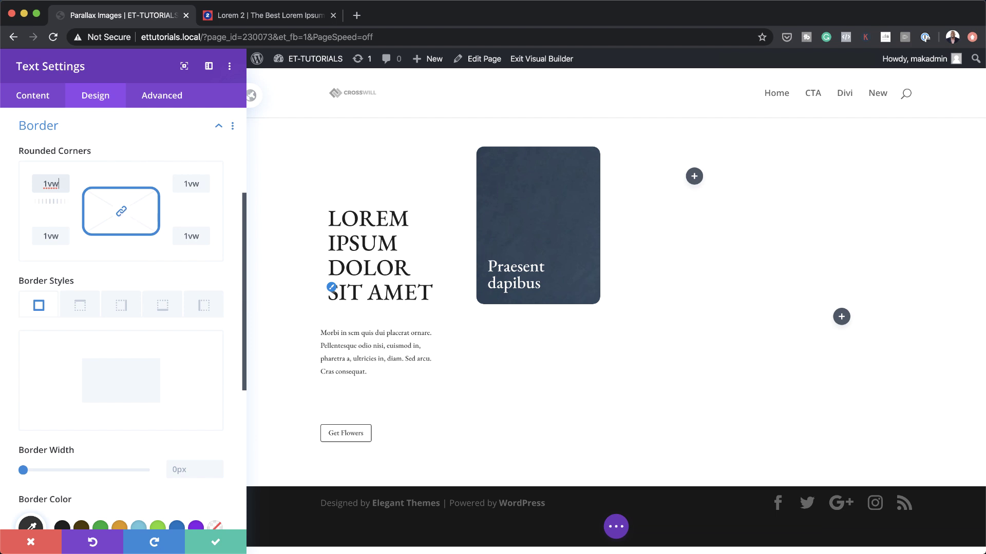
{"action": "key", "text": "super+Tab"}
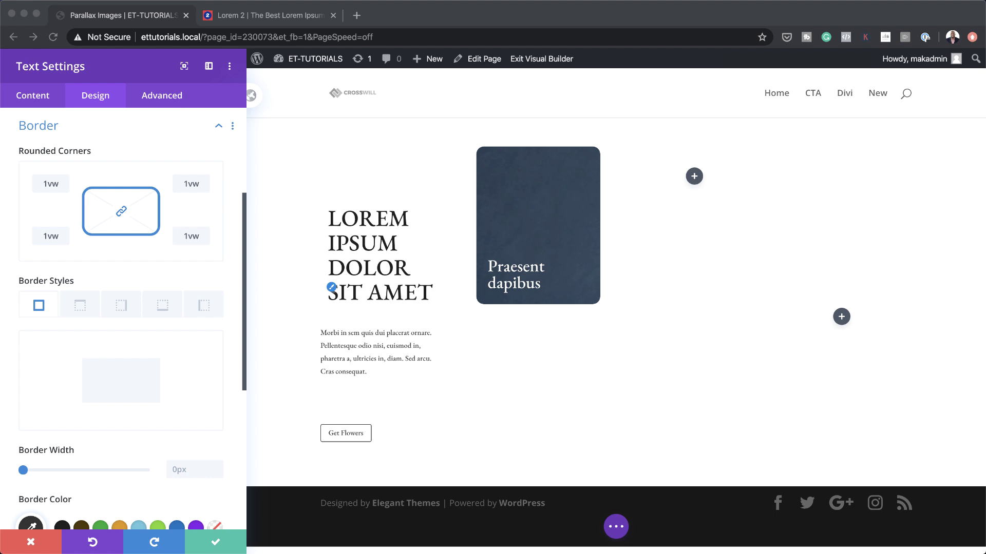
{"action": "scroll", "coordinate": [180, 477], "scroll_direction": "down", "scroll_amount": 2}
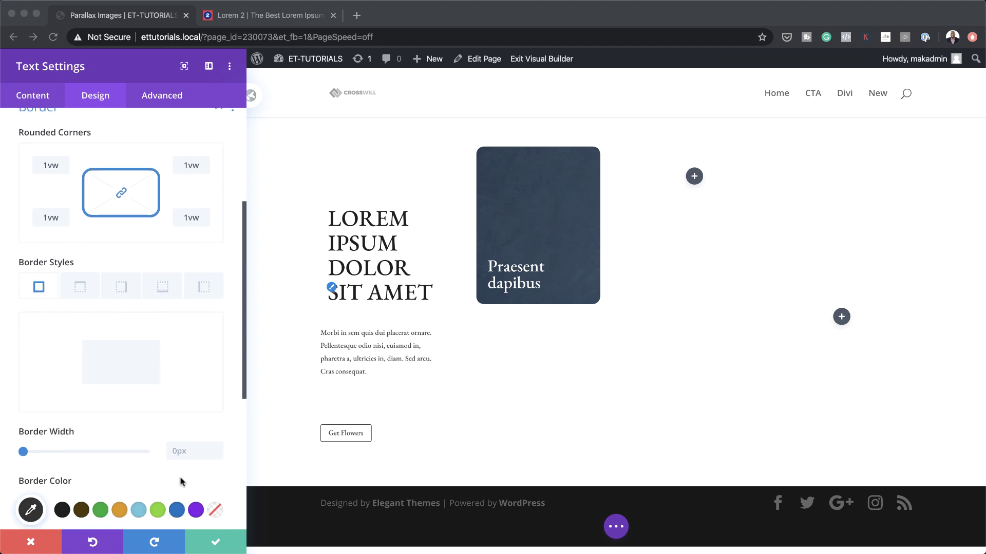
- Give the "Praesent dapibus" module a white border 0.3vw wide
{"action": "left_click", "coordinate": [186, 441]}
{"action": "type", "text": "0.3vw"}
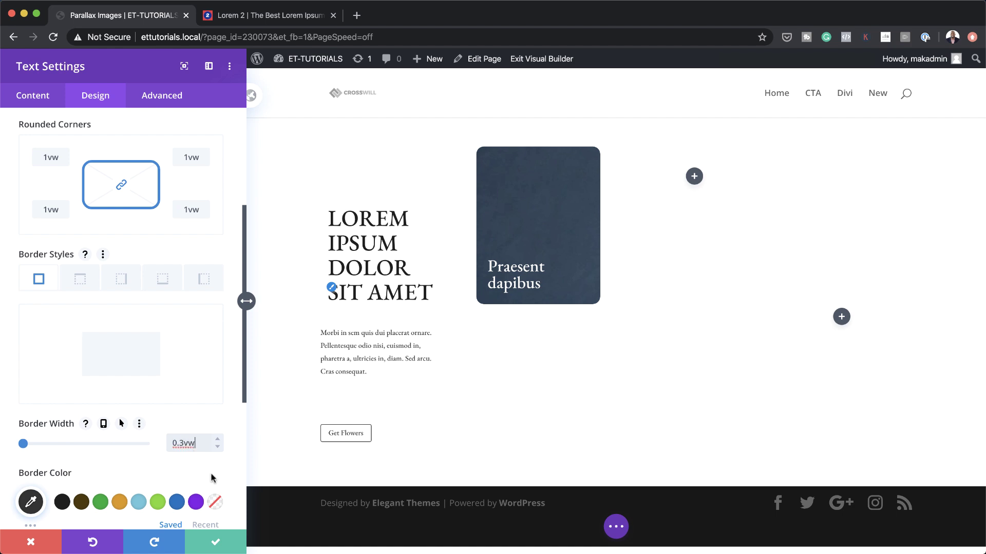
{"action": "scroll", "coordinate": [212, 478], "scroll_direction": "down", "scroll_amount": 3}
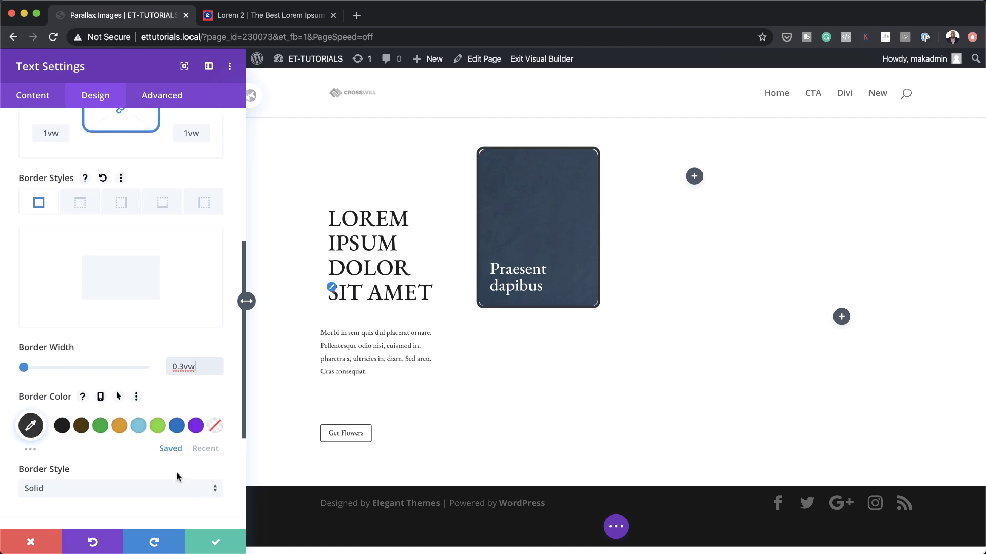
{"action": "left_click", "coordinate": [31, 450]}
{"action": "left_click", "coordinate": [32, 450]}
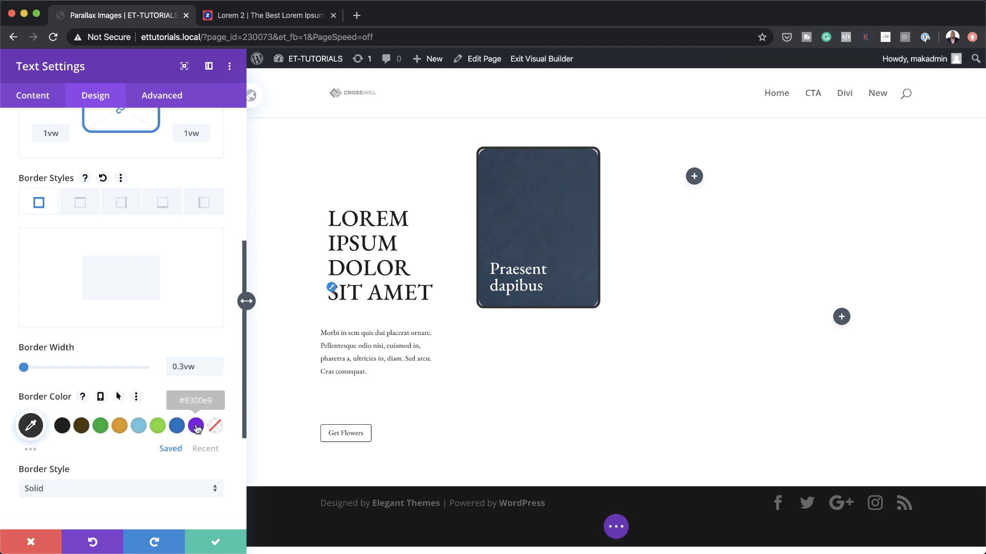
{"action": "left_click", "coordinate": [205, 449]}
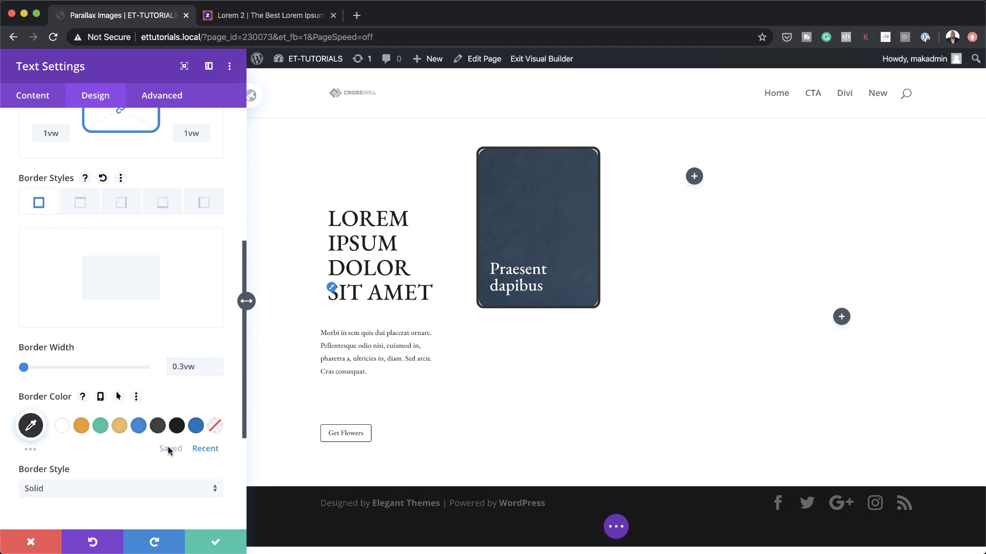
{"action": "left_click", "coordinate": [62, 425]}
- Set the module's hover transform scale to 102% and save its settings
{"action": "scroll", "coordinate": [119, 448], "scroll_direction": "down", "scroll_amount": 5}
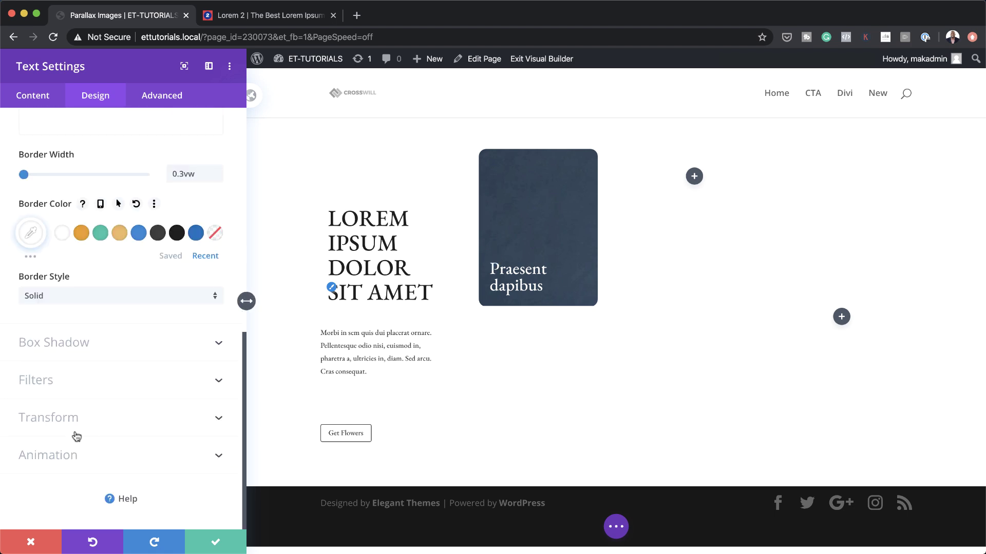
{"action": "left_click", "coordinate": [76, 437]}
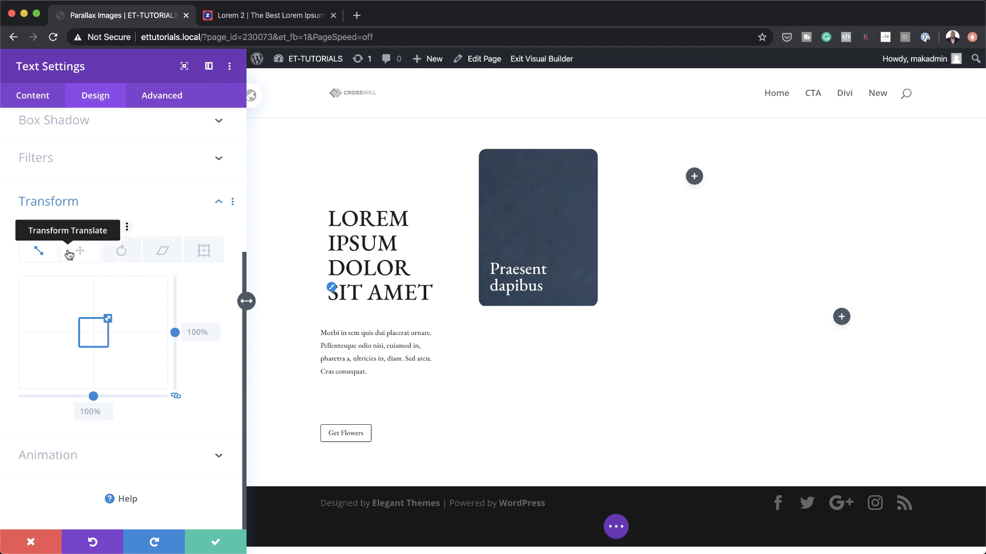
{"action": "left_click", "coordinate": [110, 226]}
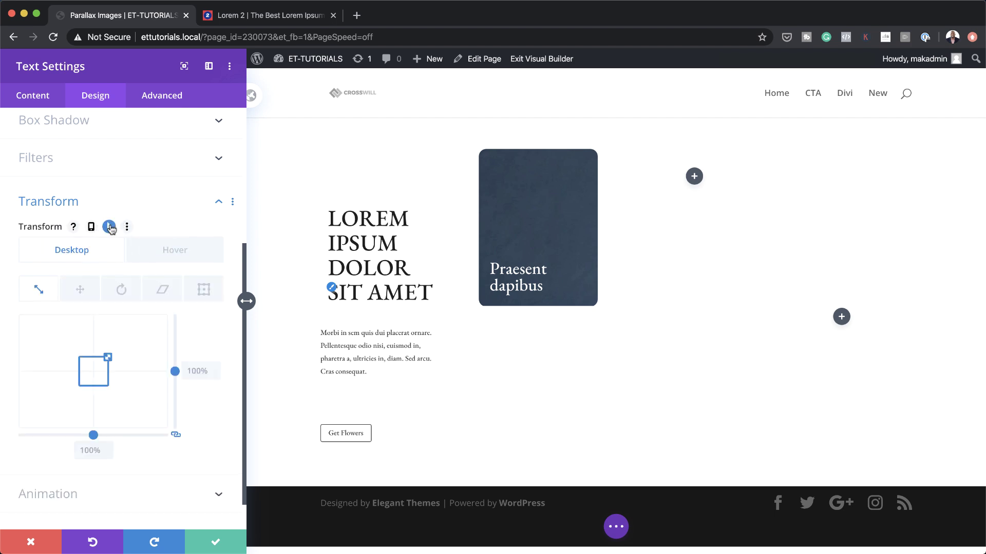
{"action": "left_click", "coordinate": [188, 251]}
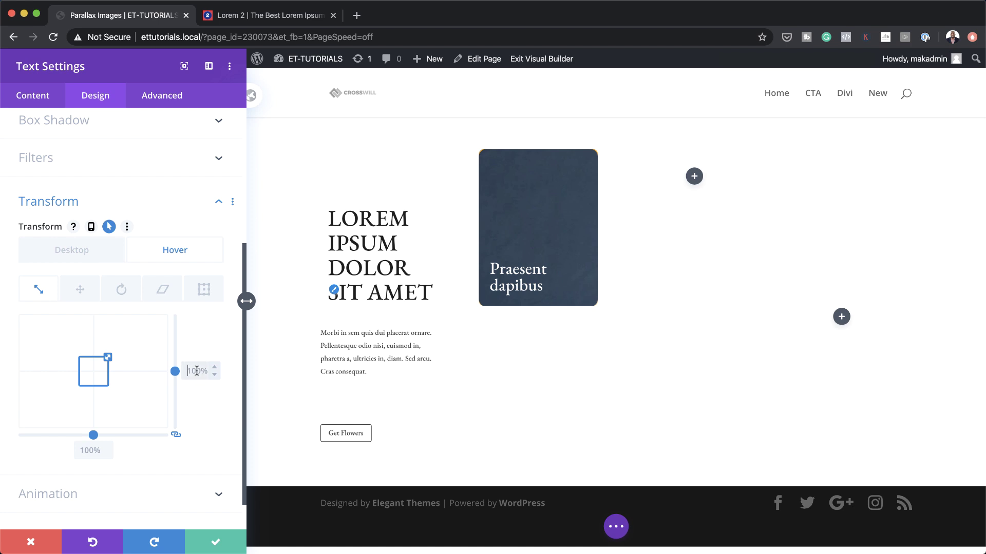
{"action": "type", "text": "102"}
{"action": "left_click", "coordinate": [106, 253]}
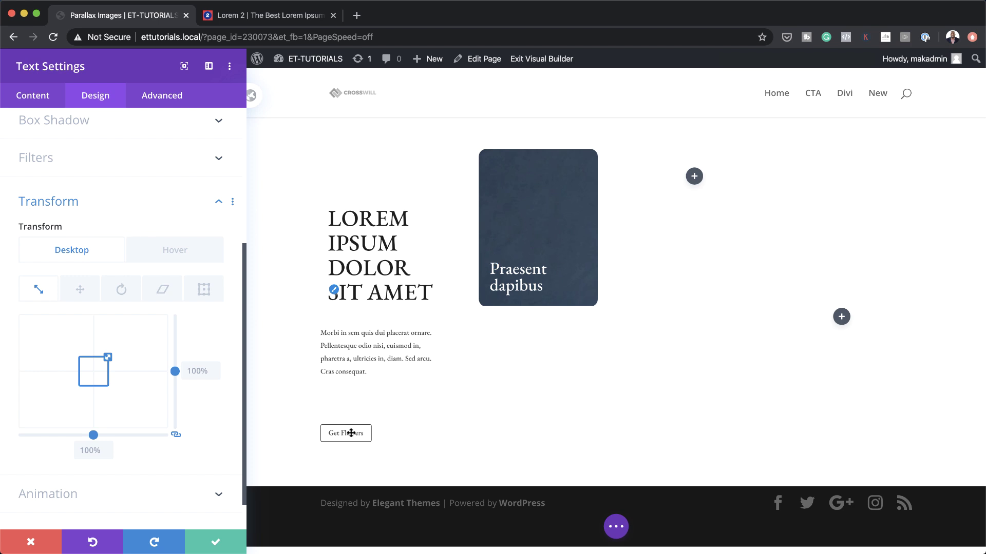
{"action": "left_click", "coordinate": [216, 542]}
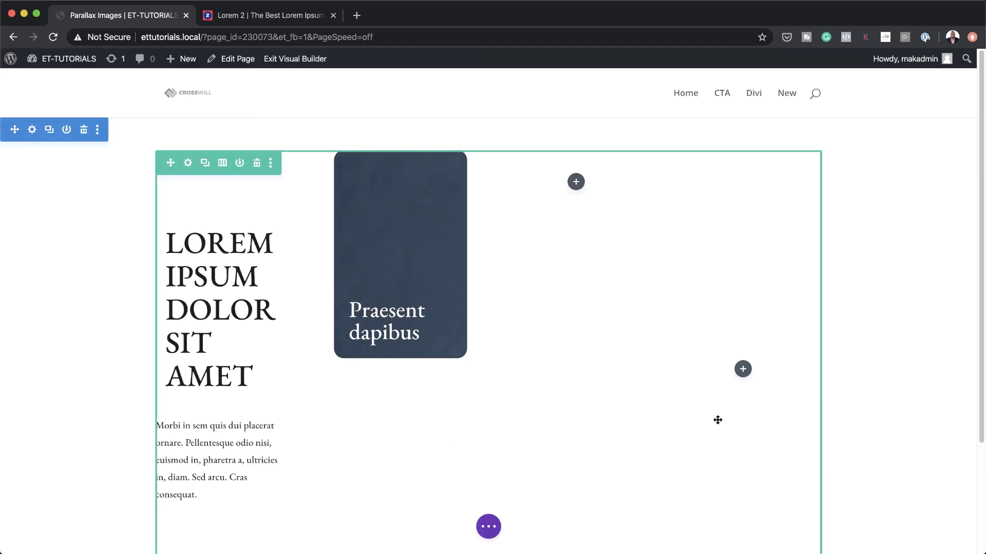
- Insert a text module below the "Praesent dapibus" card with the body text "Phasellus ultrices"
{"action": "scroll", "coordinate": [718, 419], "scroll_direction": "down", "scroll_amount": 3}
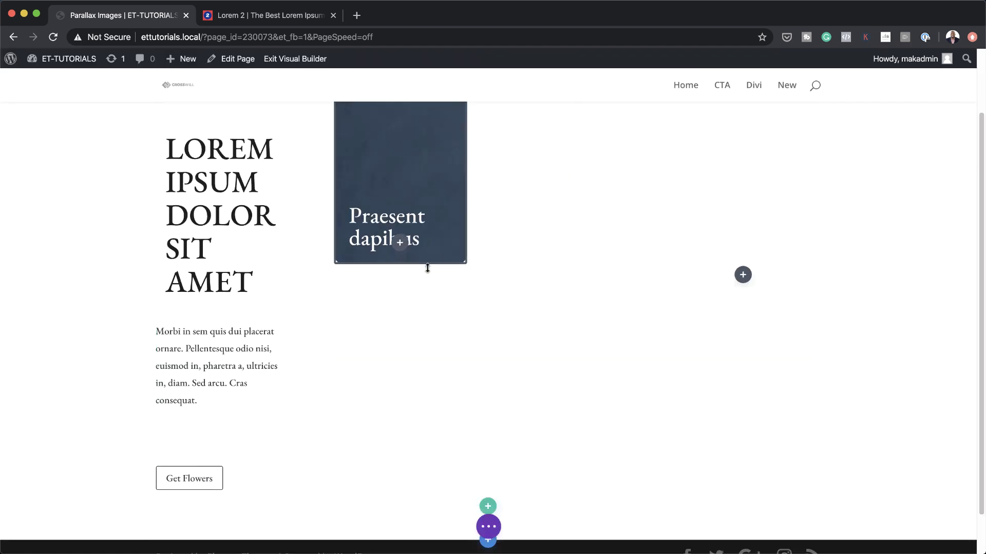
{"action": "left_click", "coordinate": [401, 244]}
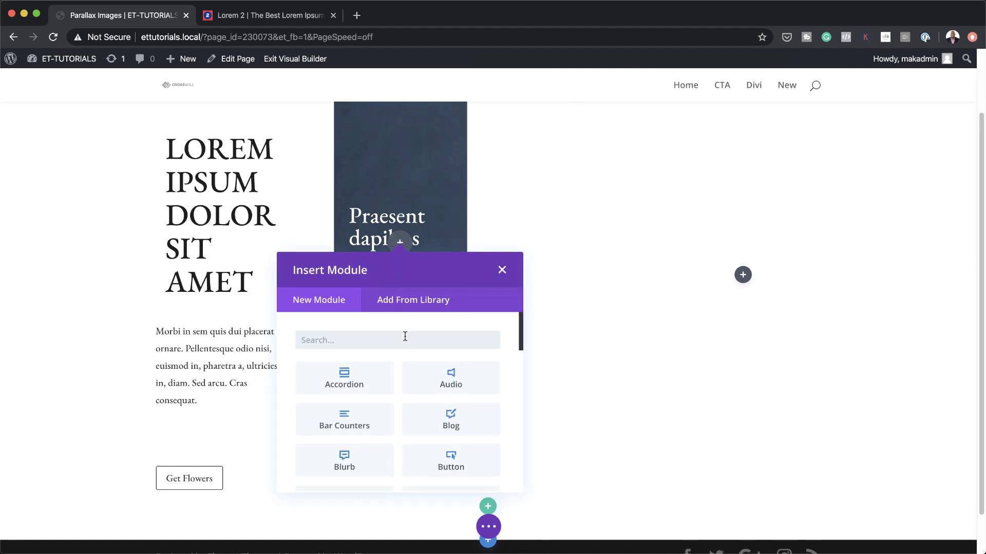
{"action": "type", "text": "text"}
{"action": "left_click", "coordinate": [344, 377]}
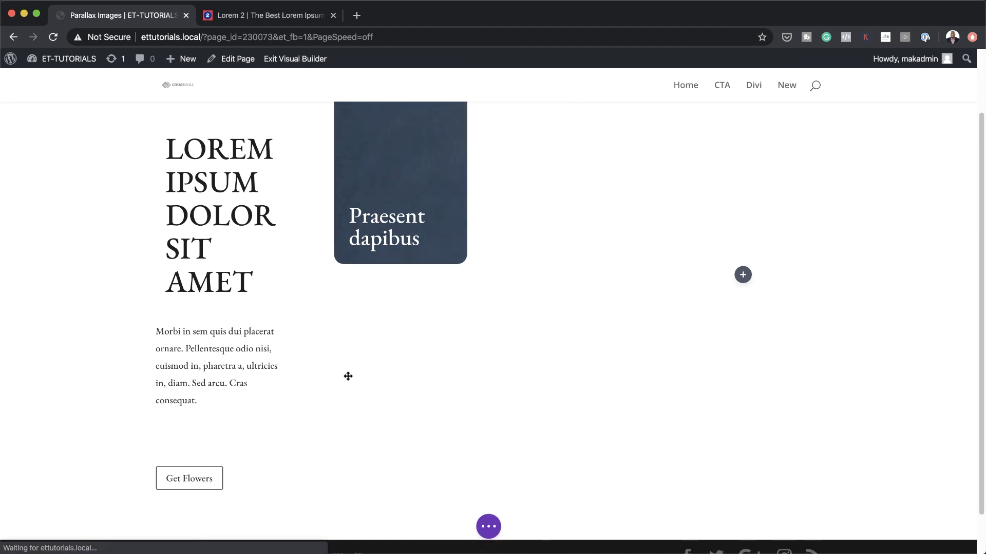
{"action": "type", "text": "Phasellus ultrices"}
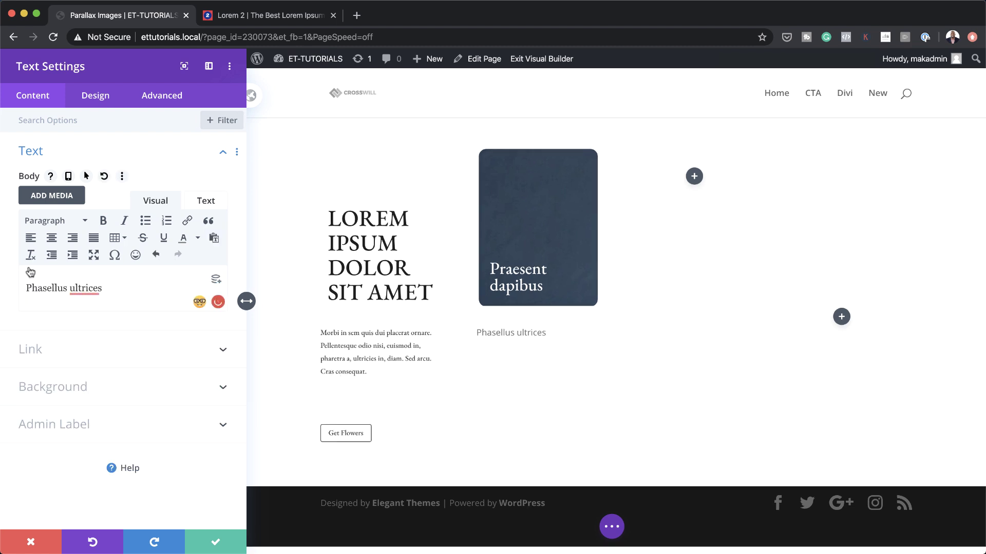
- Format the "Phasellus ultrices" text as Heading 4
{"action": "triple_click", "coordinate": [28, 288]}
{"action": "left_click", "coordinate": [31, 220]}
{"action": "left_click", "coordinate": [31, 339]}
- Add florist-20-copy.jpg from the media library as the "Phasellus ultrices" module's background image
{"action": "left_click", "coordinate": [51, 387]}
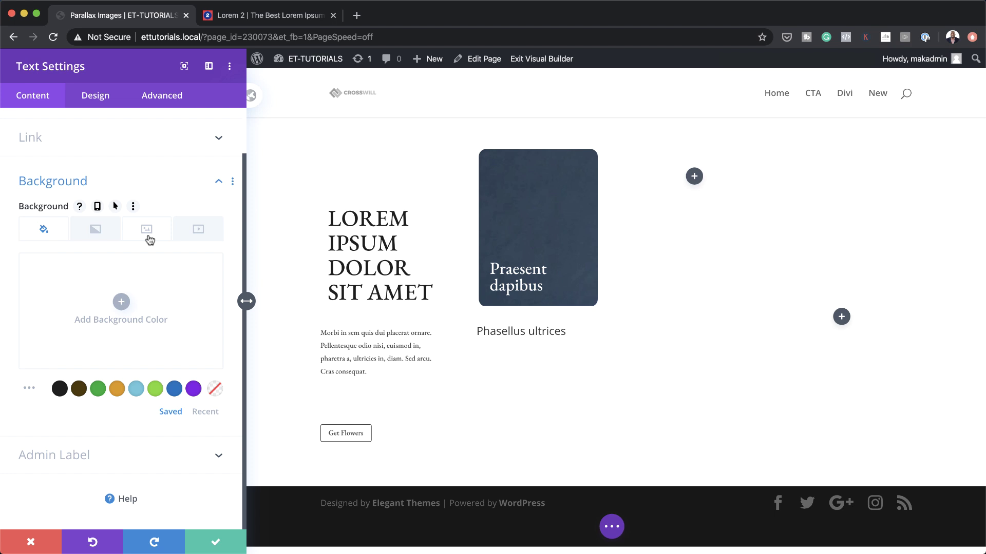
{"action": "left_click", "coordinate": [147, 230]}
{"action": "left_click", "coordinate": [138, 280]}
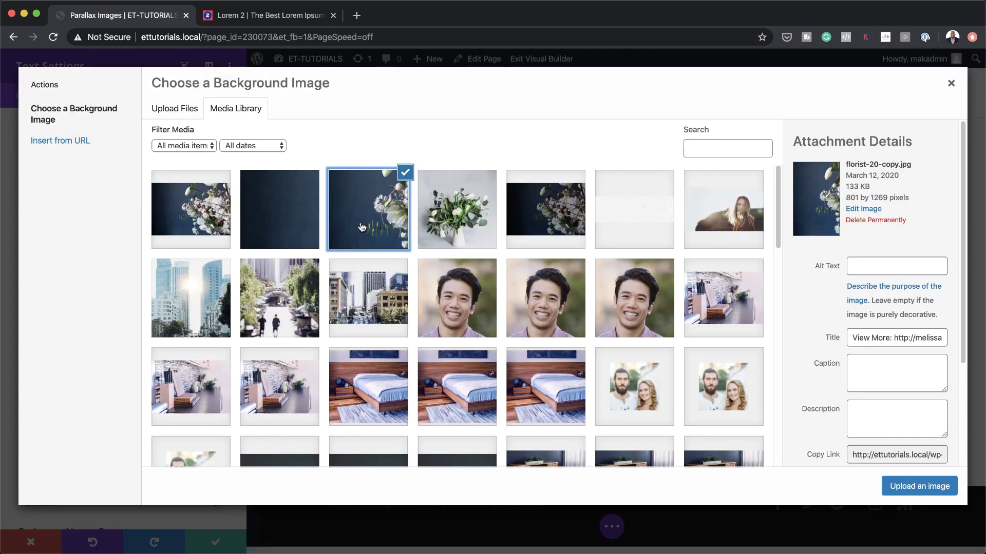
{"action": "left_click", "coordinate": [943, 489]}
- Enable the parallax effect on the "Phasellus ultrices" module's background image and set the parallax method to CSS
{"action": "scroll", "coordinate": [143, 429], "scroll_direction": "down", "scroll_amount": 1}
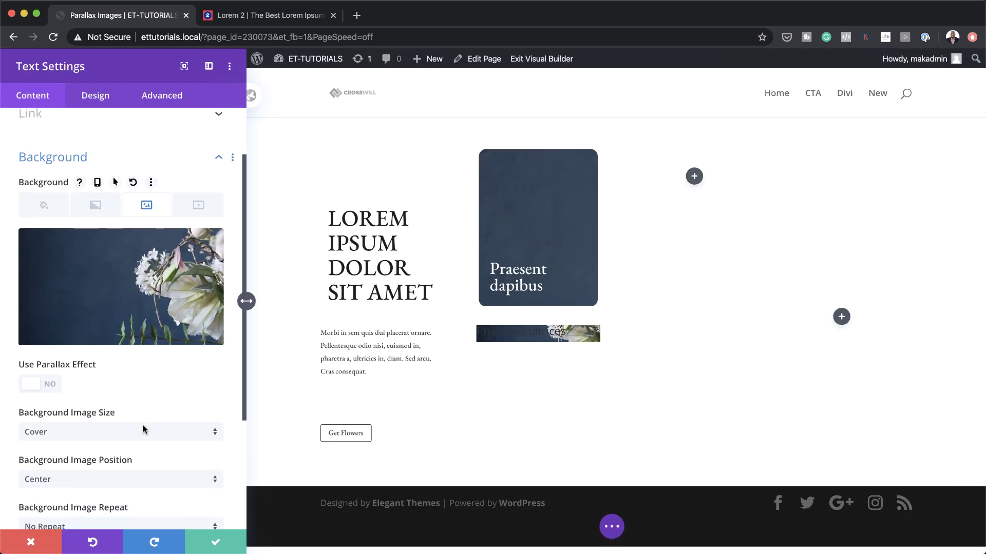
{"action": "left_click", "coordinate": [52, 382]}
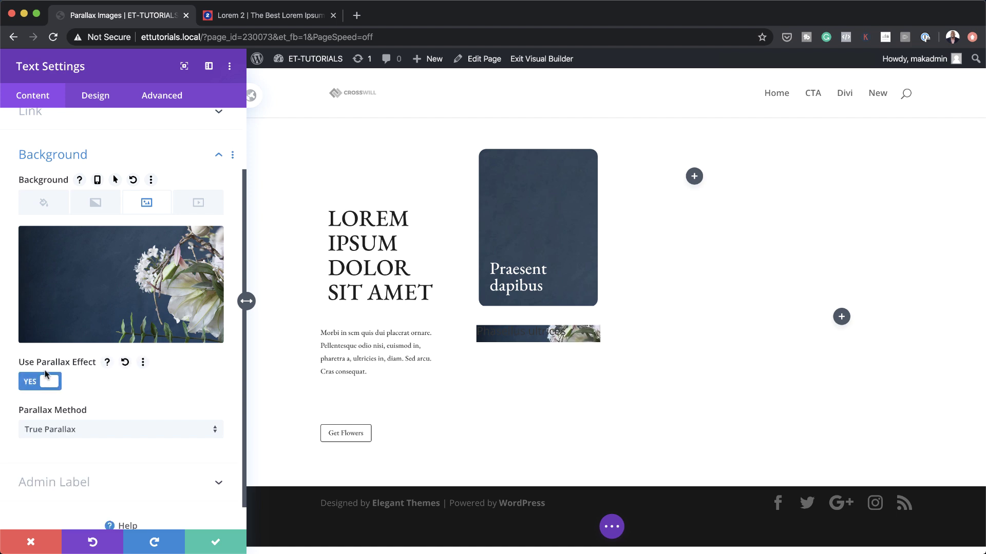
{"action": "left_click", "coordinate": [83, 430]}
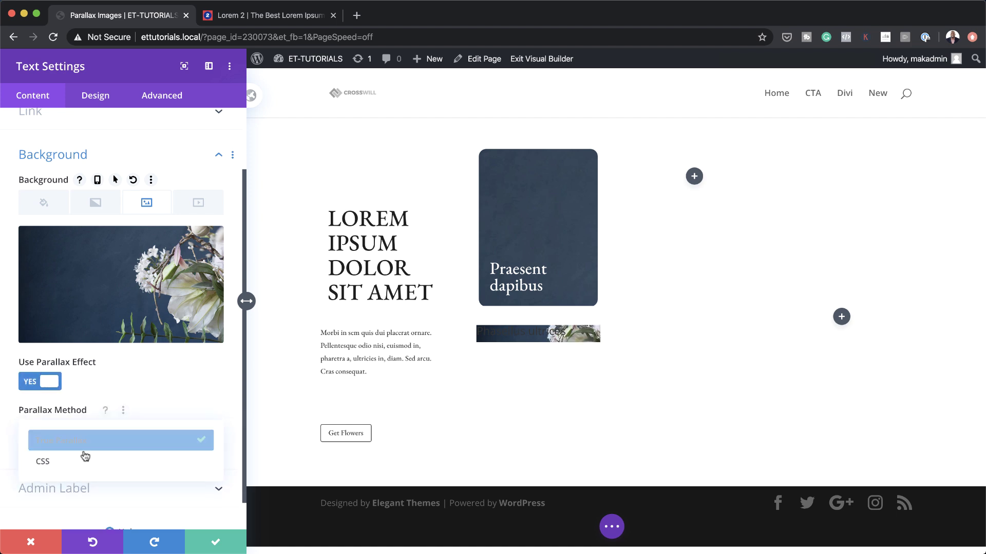
{"action": "left_click", "coordinate": [82, 459]}
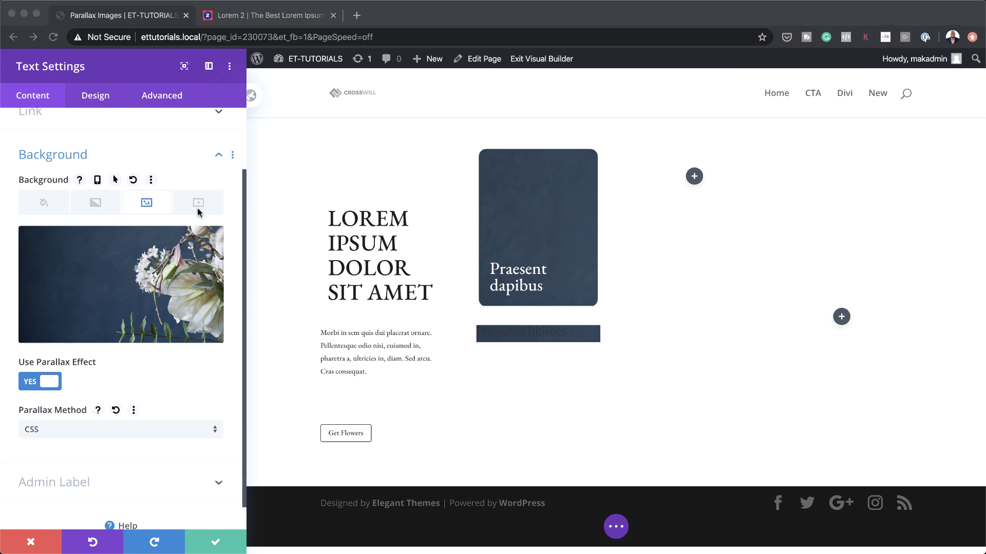
- Add a background gradient to the module with #91463f as the first color and #910400 as the second
{"action": "left_click", "coordinate": [99, 208]}
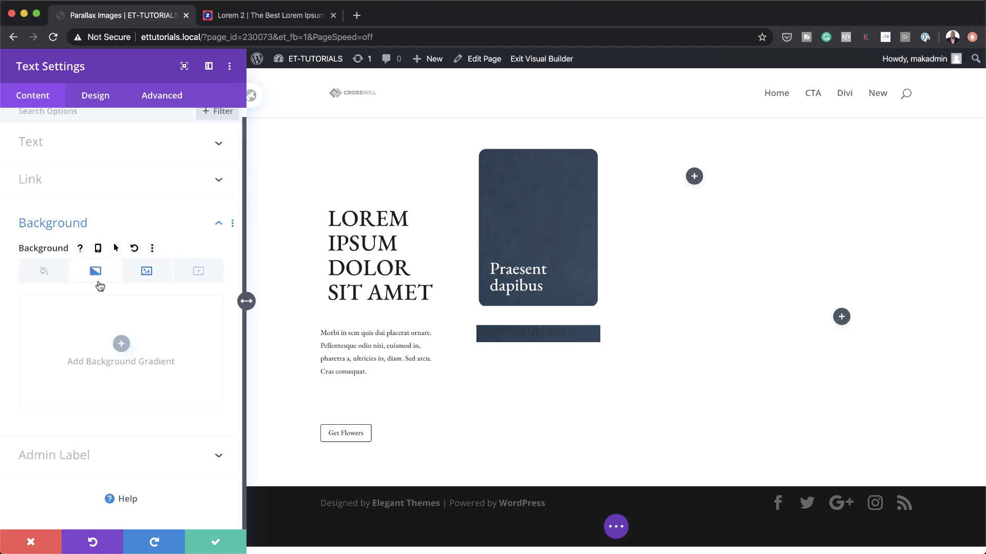
{"action": "left_click", "coordinate": [121, 344]}
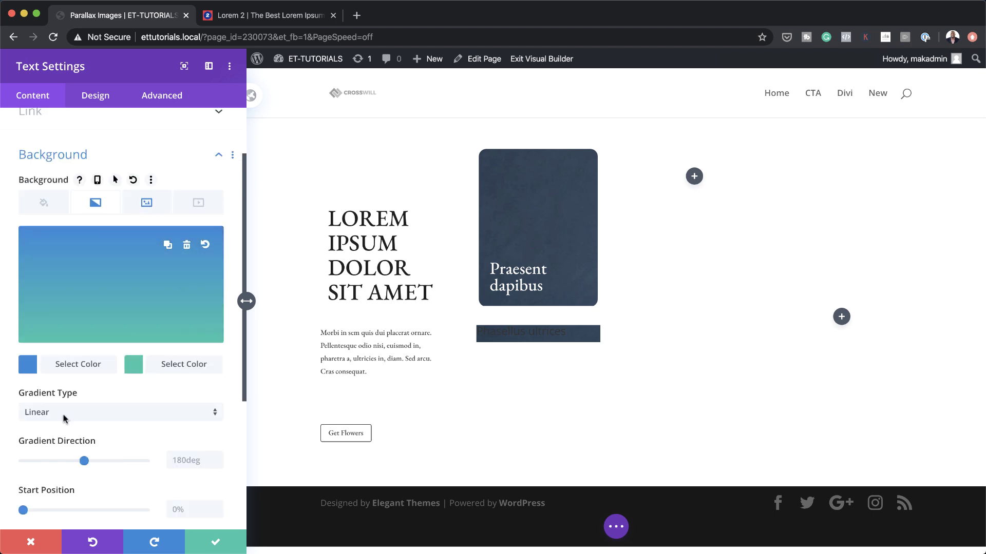
{"action": "left_click", "coordinate": [28, 366]}
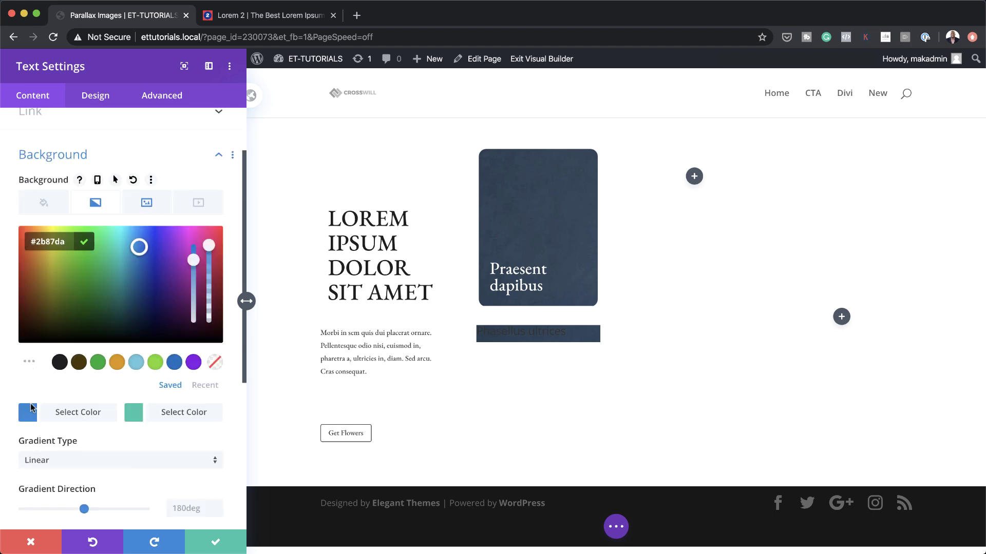
{"action": "key", "text": "super+a"}
{"action": "type", "text": "#91463f"}
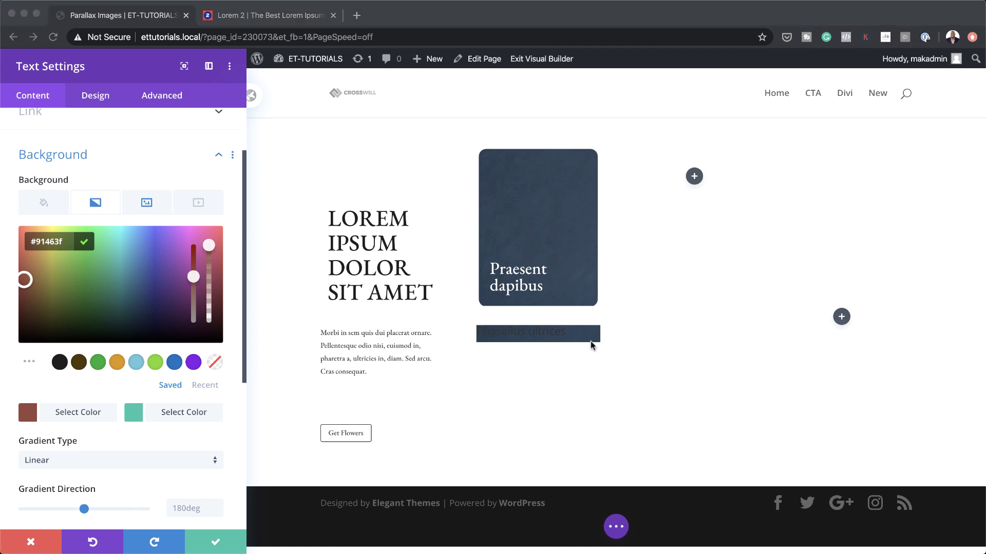
{"action": "left_click", "coordinate": [133, 413]}
{"action": "left_click", "coordinate": [133, 412]}
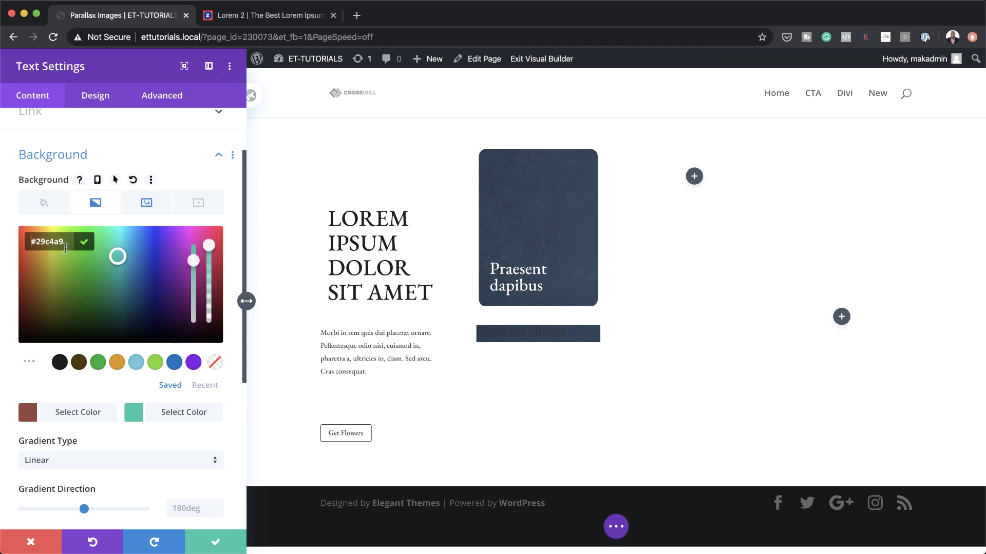
{"action": "key", "text": "super+a"}
{"action": "type", "text": "#910400"}
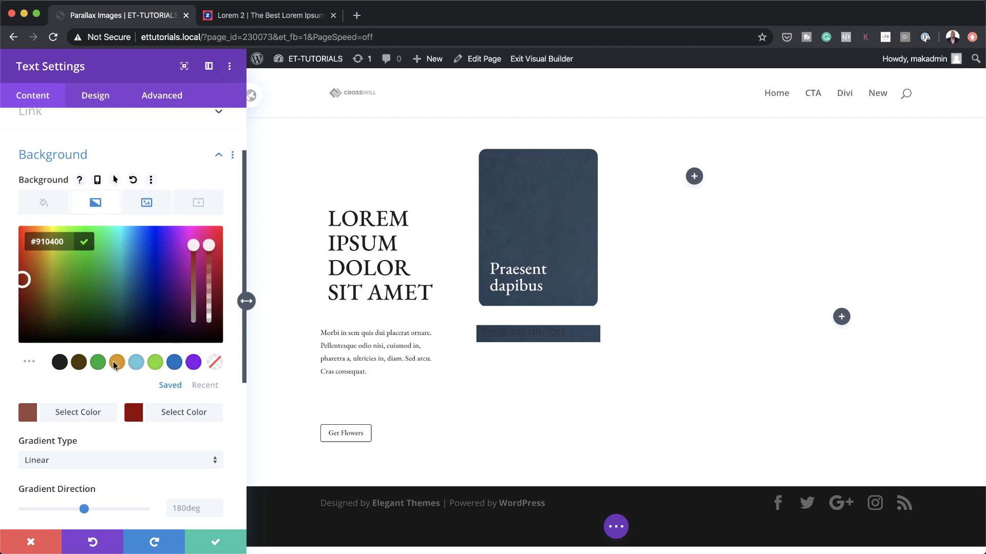
- Set the gradient direction to 23deg and place the gradient above the background image
{"action": "scroll", "coordinate": [133, 390], "scroll_direction": "down", "scroll_amount": 3}
{"action": "left_click", "coordinate": [193, 416]}
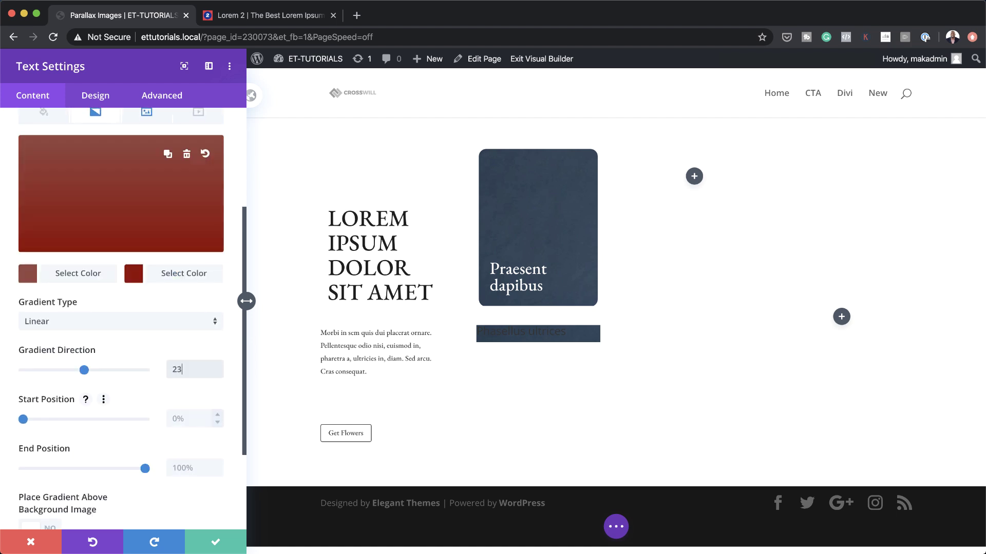
{"action": "left_click_drag", "start_coordinate": [84, 370], "coordinate": [30, 369]}
{"action": "scroll", "coordinate": [123, 435], "scroll_direction": "down", "scroll_amount": 2}
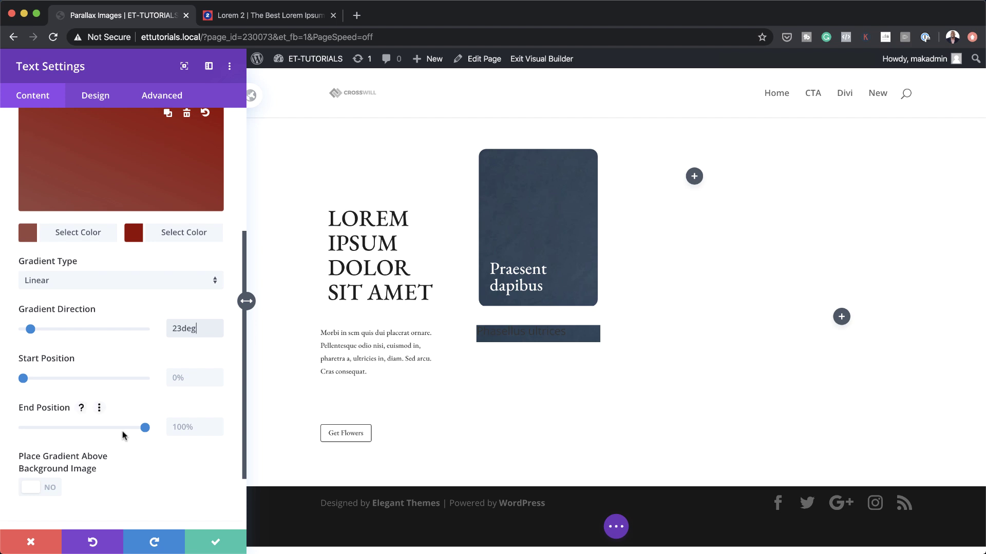
{"action": "left_click", "coordinate": [54, 486]}
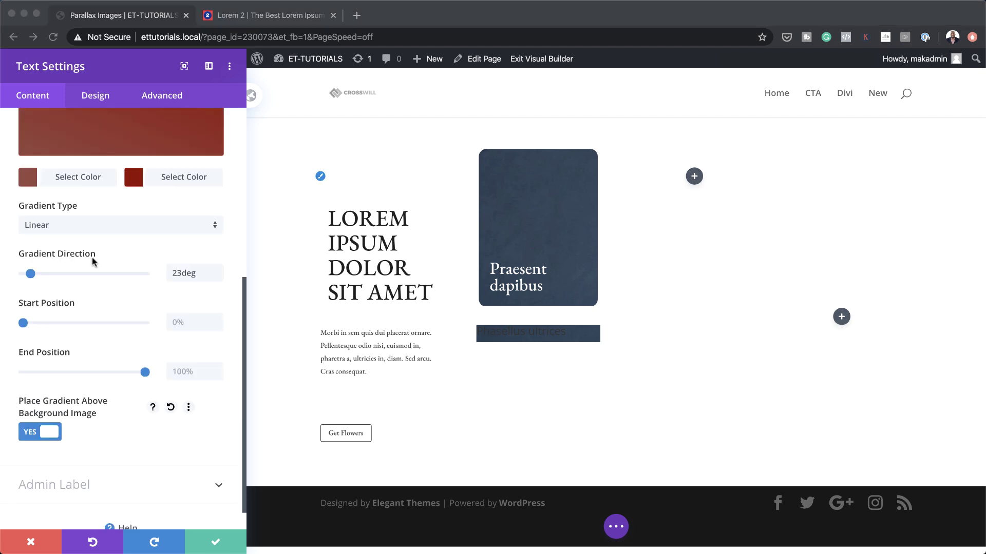
- Style the "Phasellus ultrices" module's Heading 4 text with the EB Garamond font, white color and a 2.3vw text size
{"action": "left_click", "coordinate": [103, 103]}
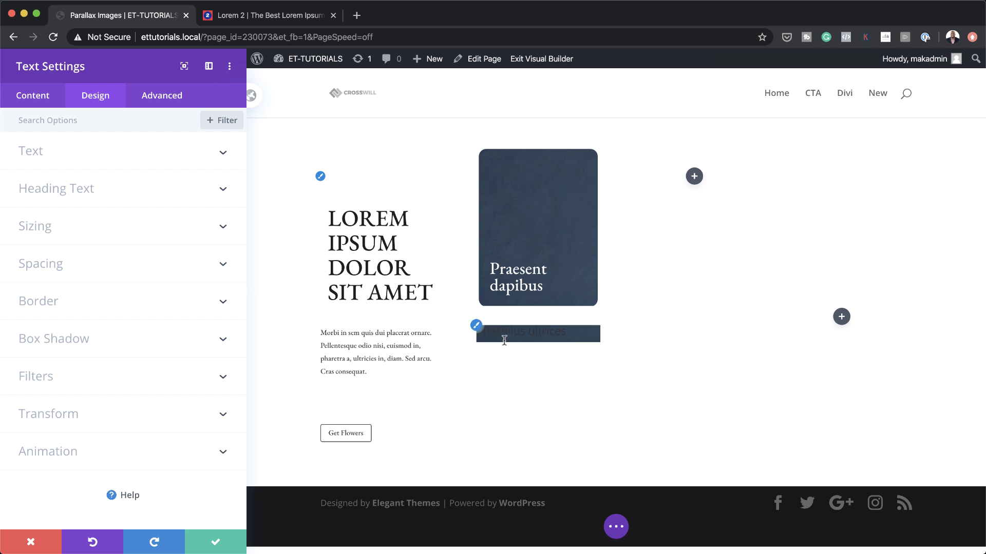
{"action": "left_click", "coordinate": [477, 329]}
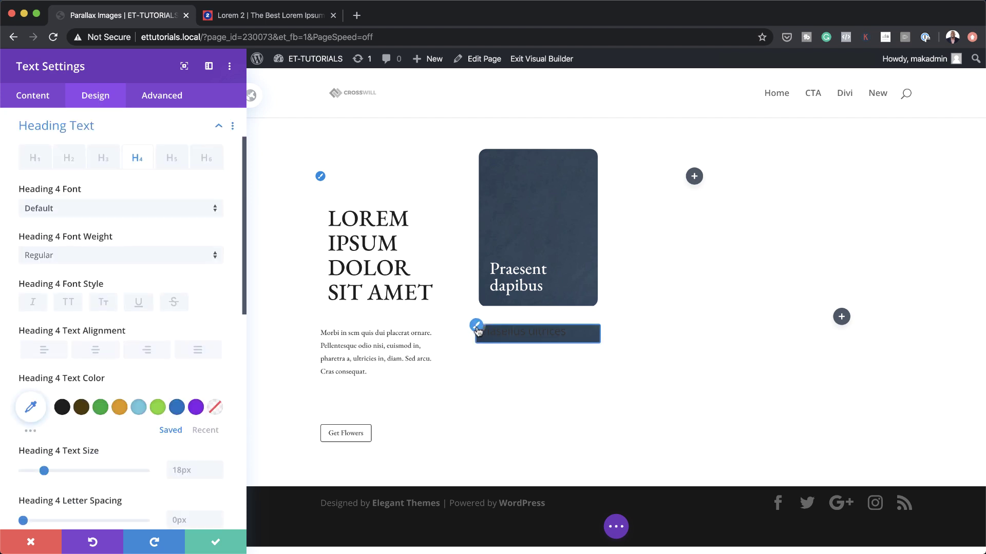
{"action": "left_click", "coordinate": [76, 210]}
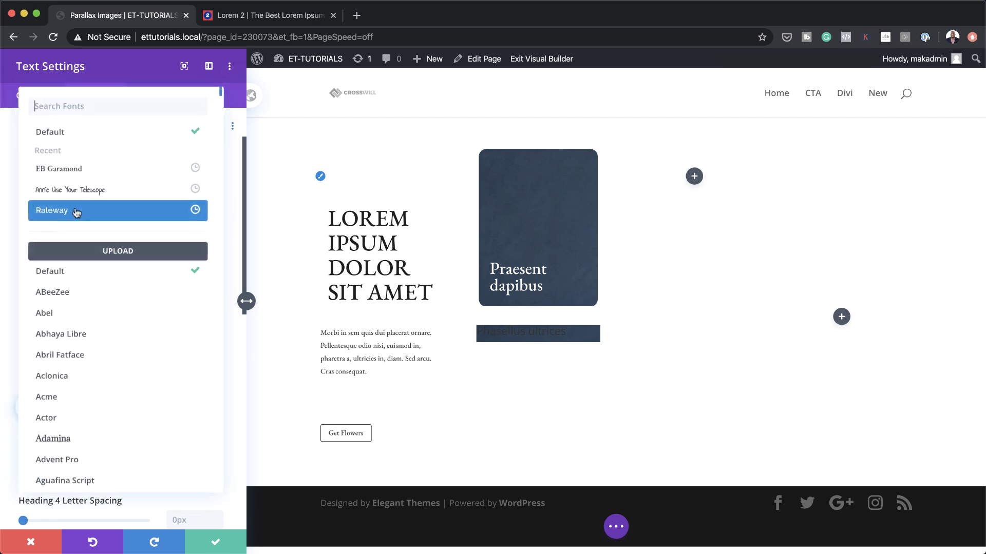
{"action": "left_click", "coordinate": [97, 169]}
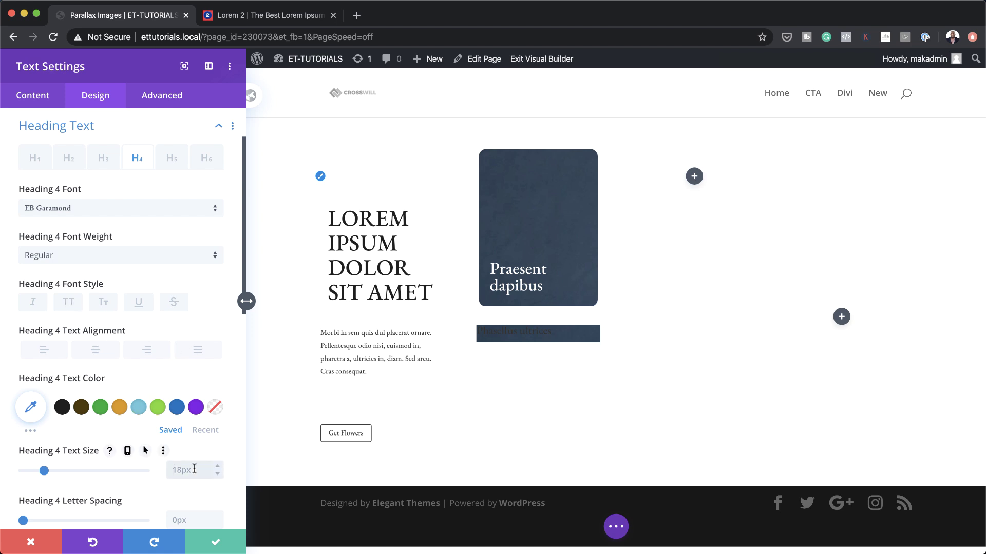
{"action": "left_click", "coordinate": [194, 465]}
{"action": "type", "text": "2.3vw"}
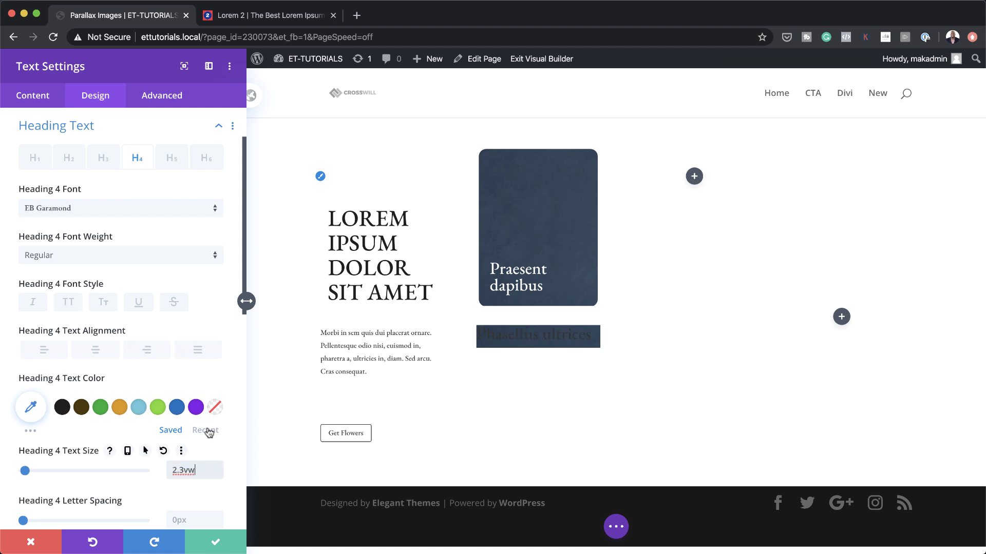
{"action": "left_click", "coordinate": [205, 431]}
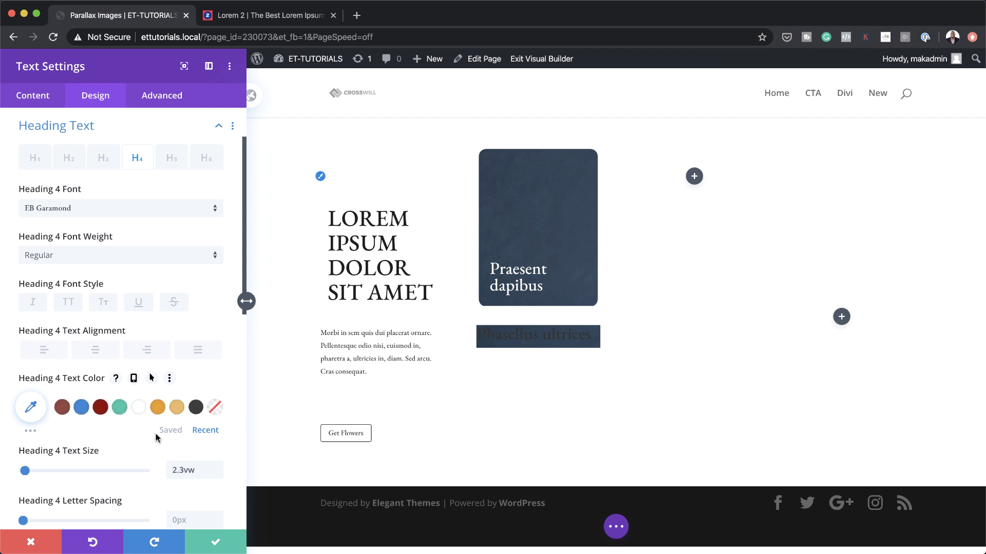
{"action": "left_click", "coordinate": [142, 409]}
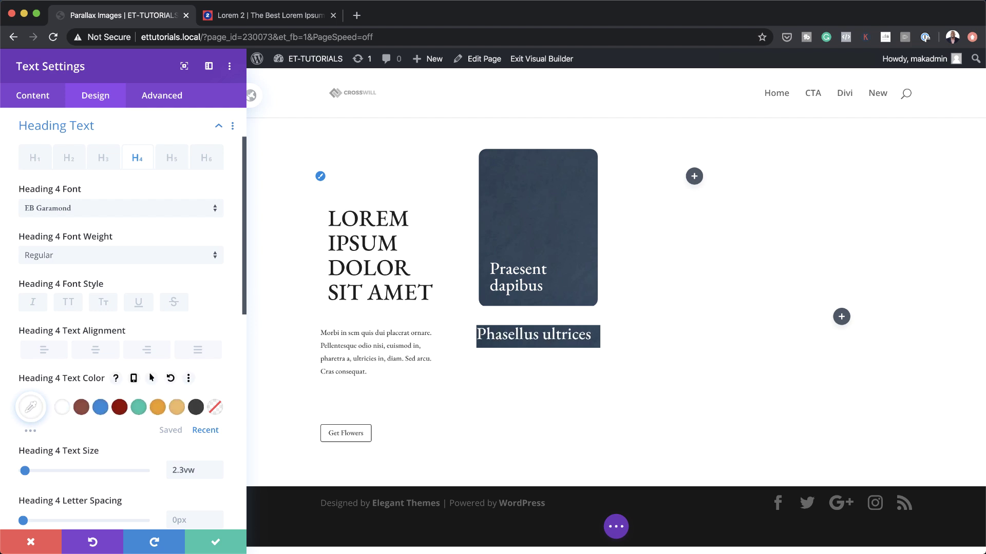
- Set the module's padding to 15vw at the top, 1vw at the bottom and a linked 1.5vw on the left and right
{"action": "scroll", "coordinate": [175, 343], "scroll_direction": "down", "scroll_amount": 10}
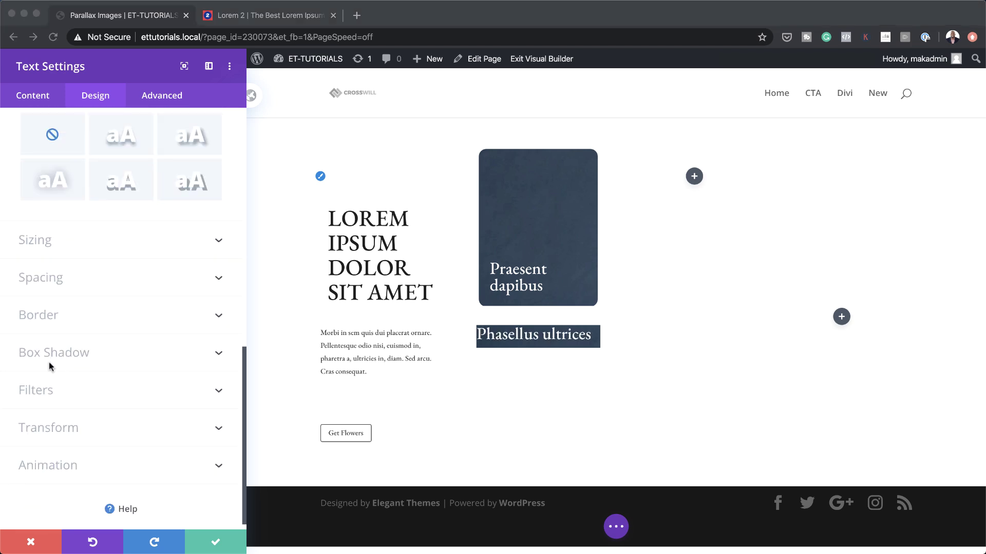
{"action": "left_click", "coordinate": [48, 280]}
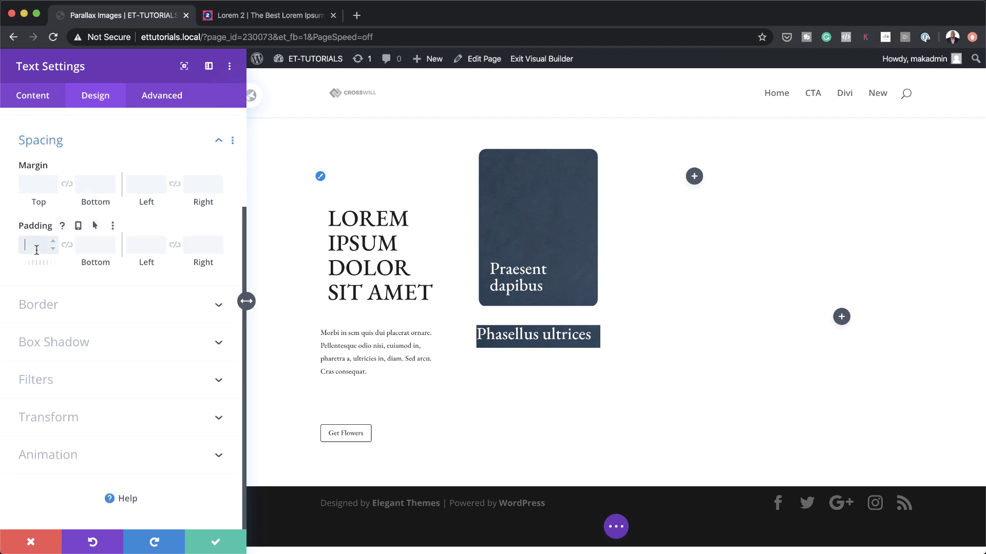
{"action": "left_click", "coordinate": [37, 250]}
{"action": "type", "text": "15vw"}
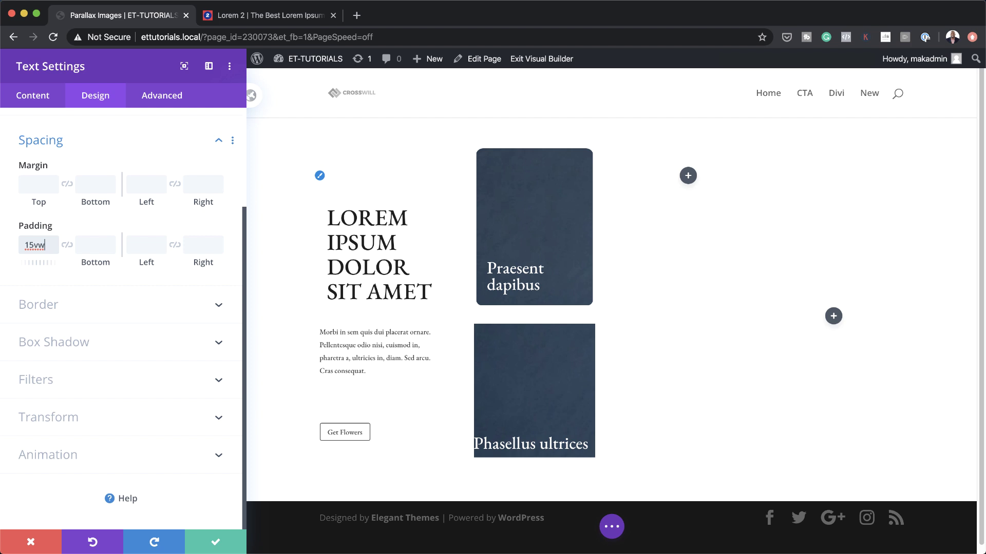
{"action": "key", "text": "super+Tab"}
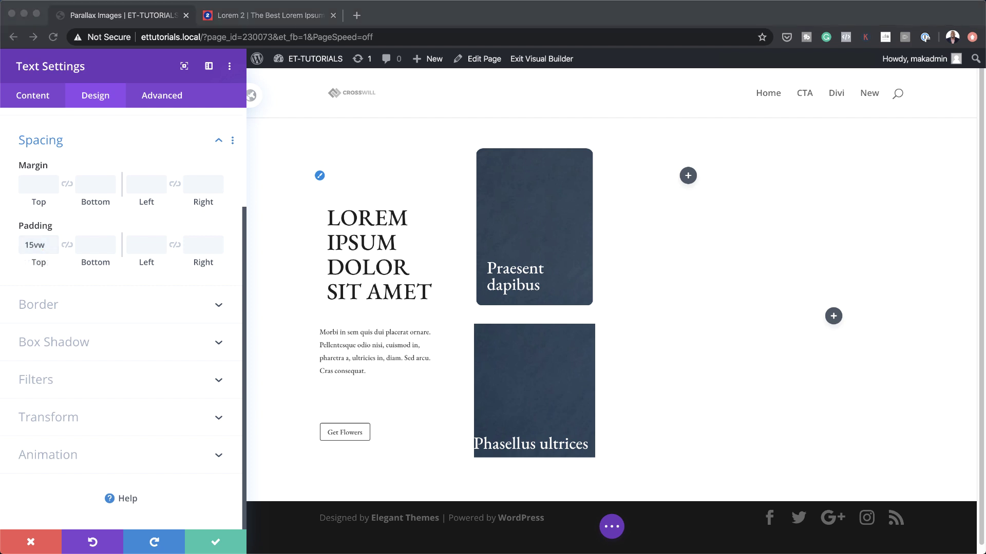
{"action": "left_click", "coordinate": [89, 249]}
{"action": "type", "text": "1vw"}
{"action": "key", "text": "super+Tab"}
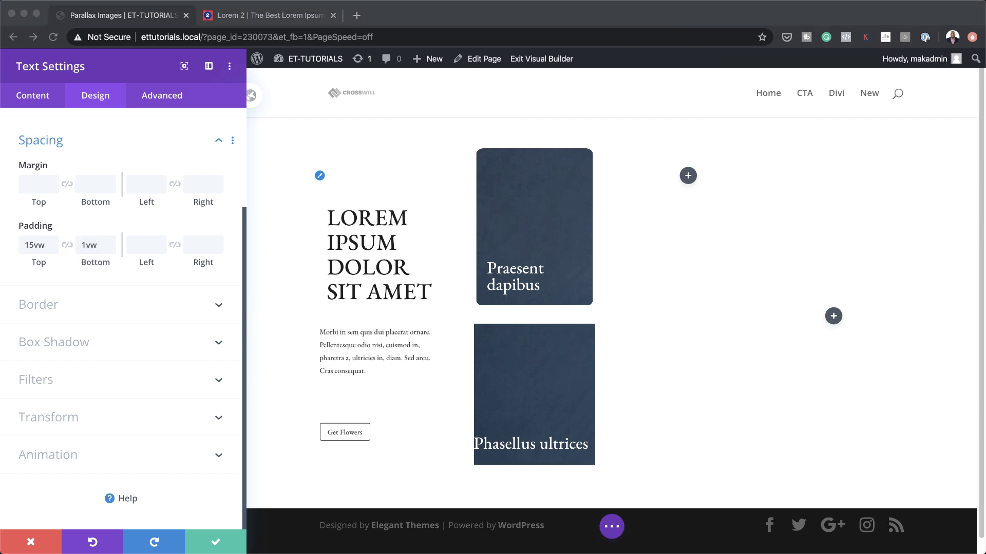
{"action": "left_click", "coordinate": [147, 247]}
{"action": "type", "text": "1.5vw"}
{"action": "left_click", "coordinate": [175, 246]}
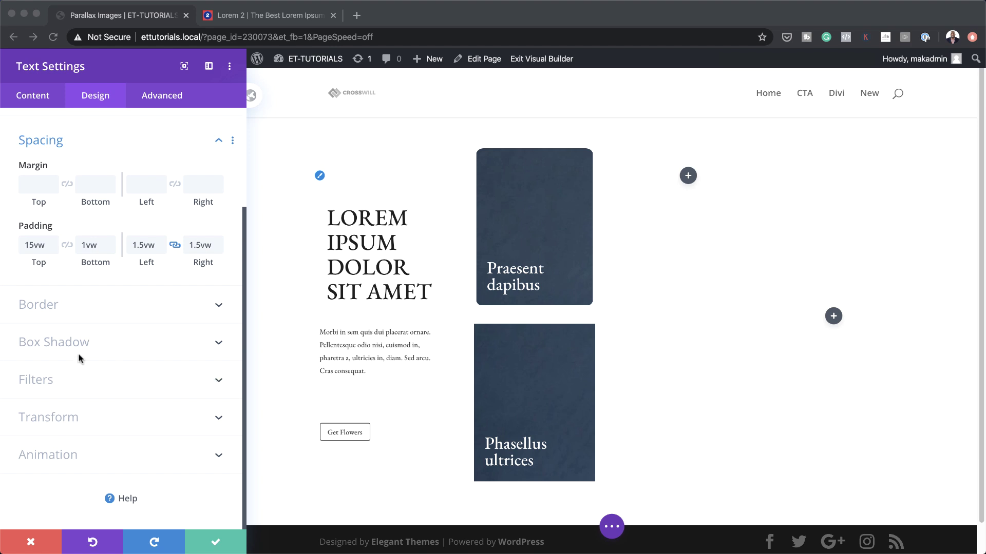
- Round all four corners of the "Phasellus ultrices" module to 1vw
{"action": "left_click", "coordinate": [54, 307]}
{"action": "type", "text": "1vw"}
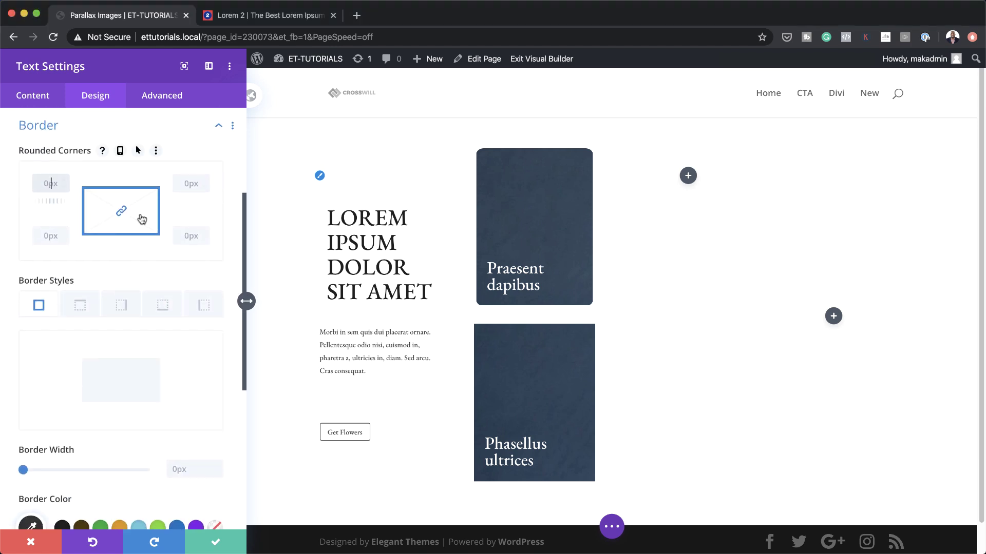
{"action": "key", "text": "BackSpace"}
{"action": "key", "text": "BackSpace"}
{"action": "type", "text": "px"}
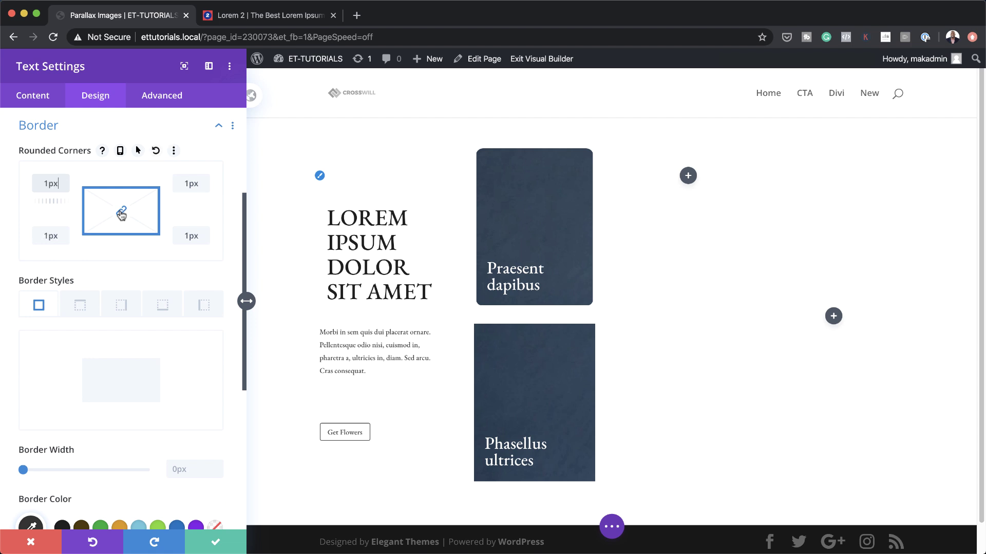
{"action": "double_click", "coordinate": [52, 185]}
{"action": "type", "text": "1vw"}
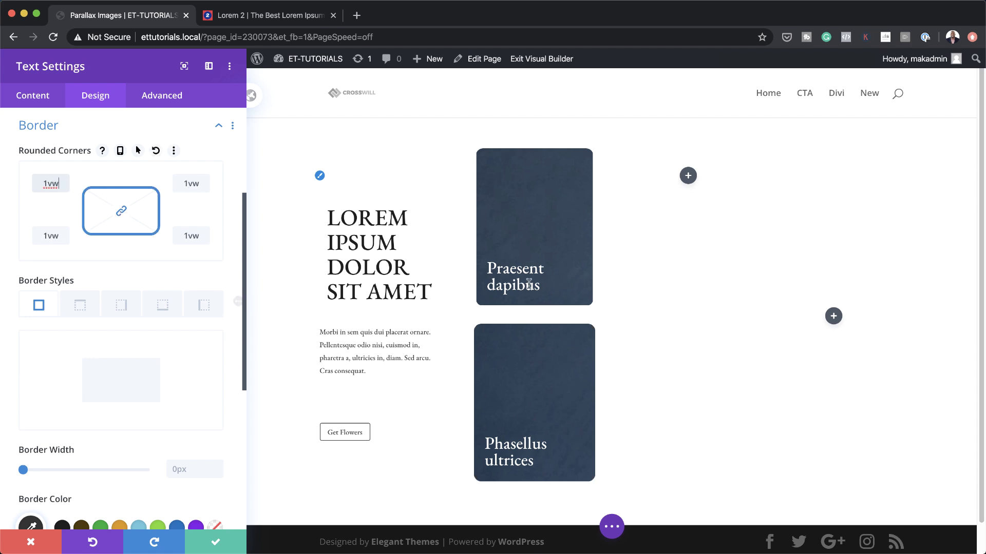
{"action": "key", "text": "super+Tab"}
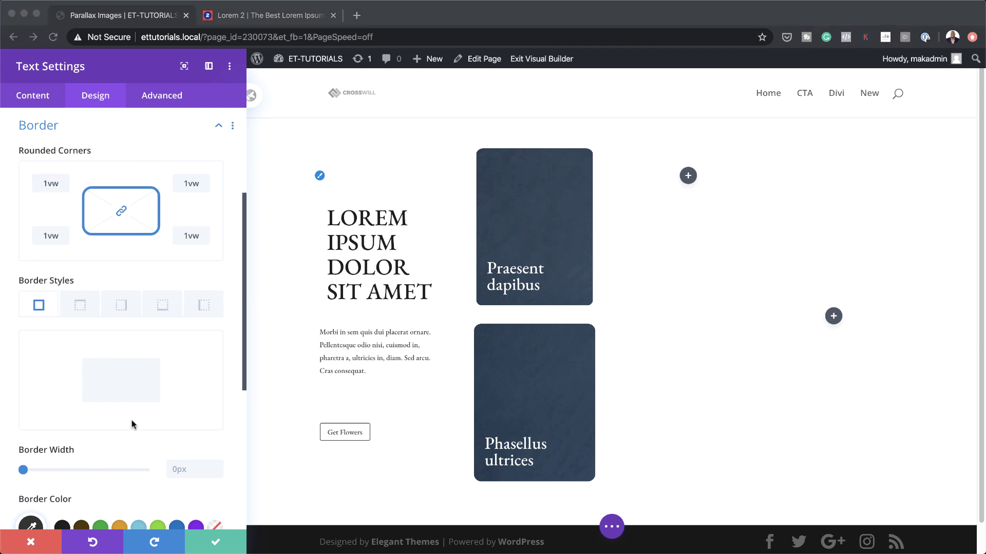
- Give the module a 0.3vw border in white (#ffffff)
{"action": "scroll", "coordinate": [132, 425], "scroll_direction": "down", "scroll_amount": 3}
{"action": "left_click", "coordinate": [194, 405]}
{"action": "type", "text": "0.3vw"}
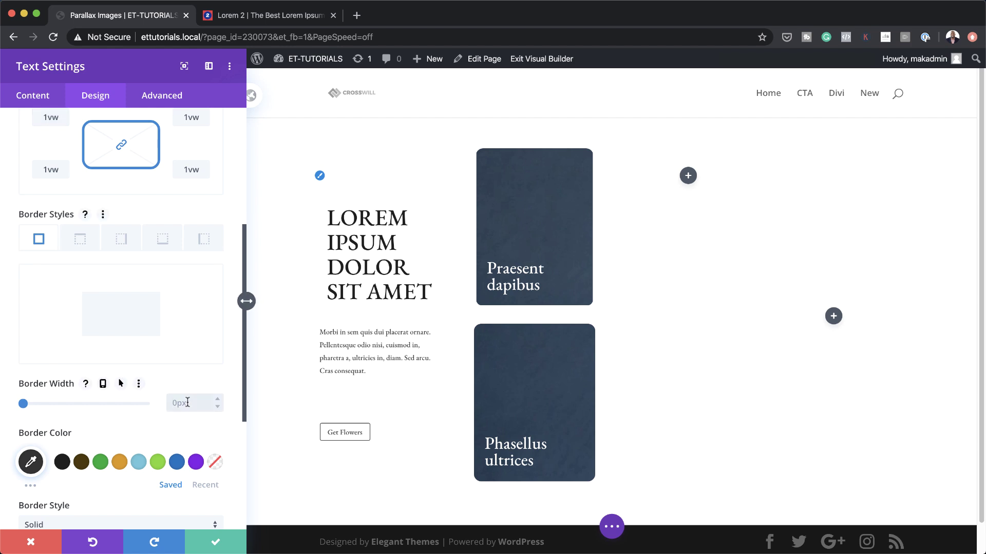
{"action": "left_click", "coordinate": [205, 485]}
{"action": "left_click", "coordinate": [62, 461]}
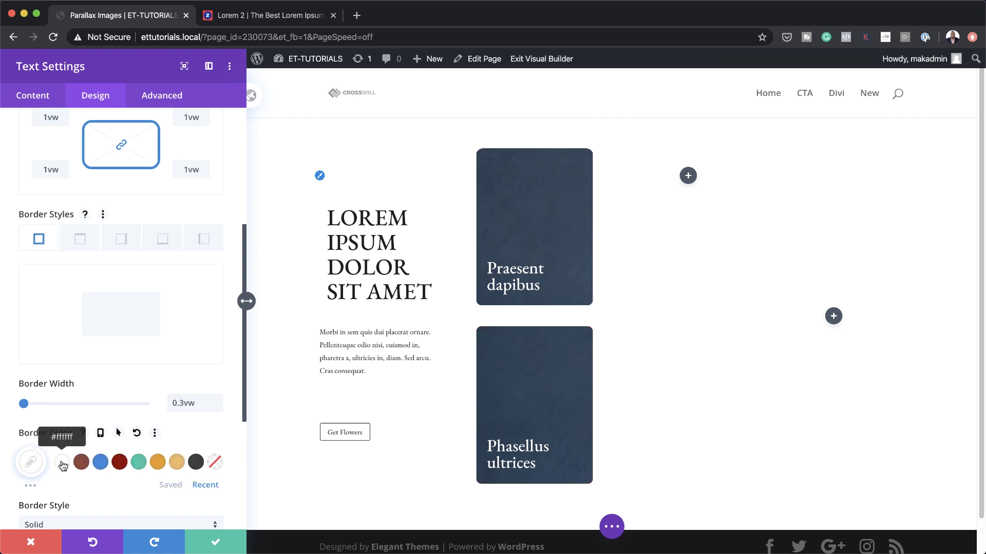
- Set the module's hover transform scale to 102% in both directions and save the module settings
{"action": "scroll", "coordinate": [173, 428], "scroll_direction": "down", "scroll_amount": 2}
{"action": "scroll", "coordinate": [173, 427], "scroll_direction": "down", "scroll_amount": 5}
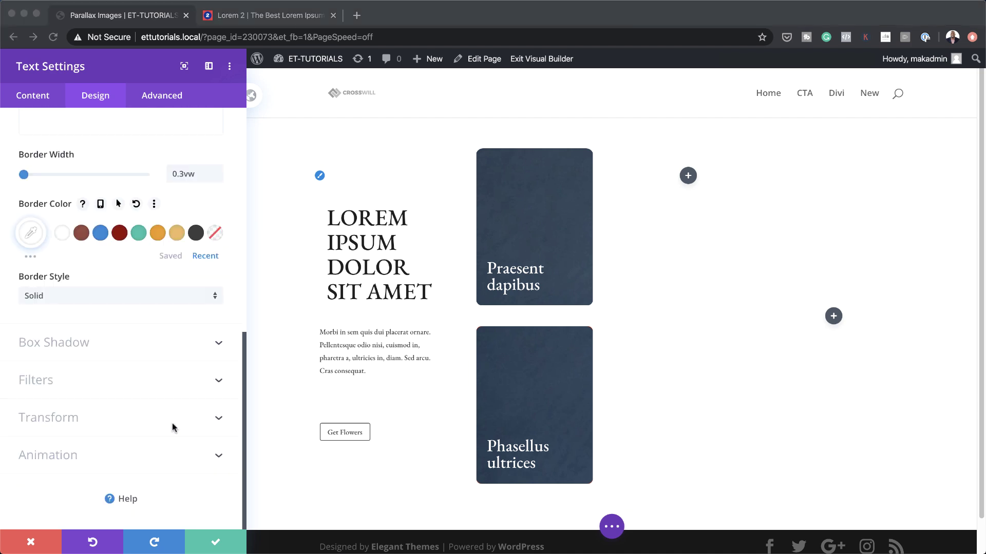
{"action": "left_click", "coordinate": [73, 423]}
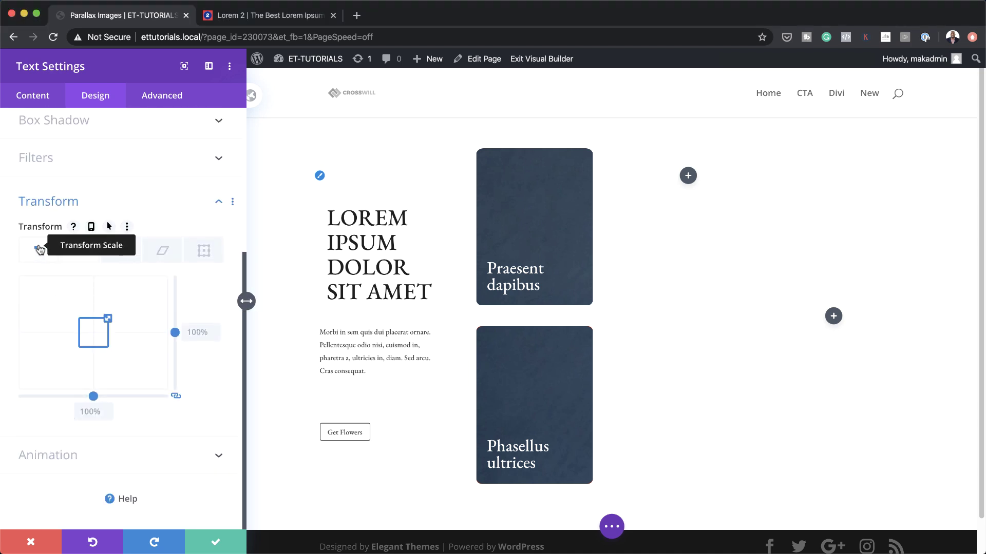
{"action": "left_click", "coordinate": [109, 227]}
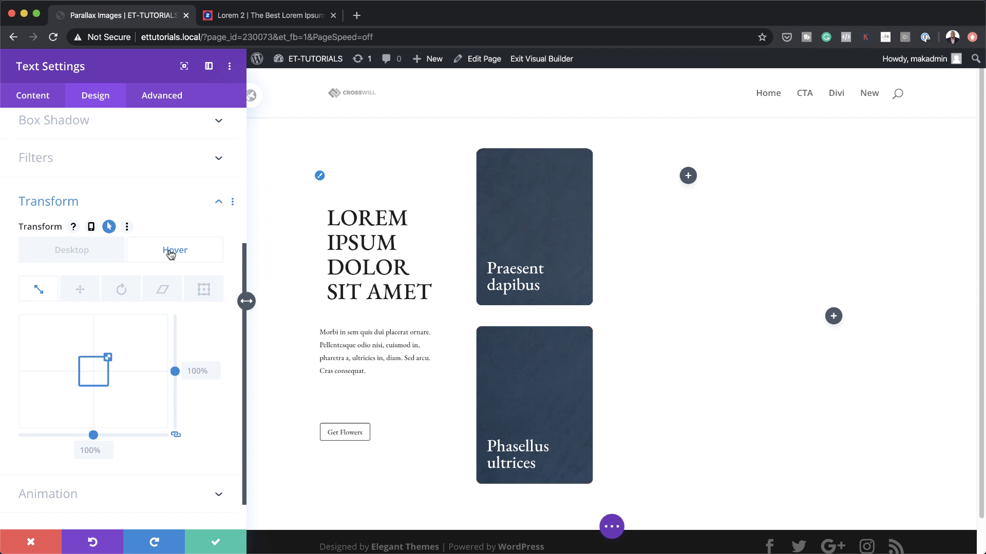
{"action": "left_click", "coordinate": [190, 370]}
{"action": "key", "text": "Return"}
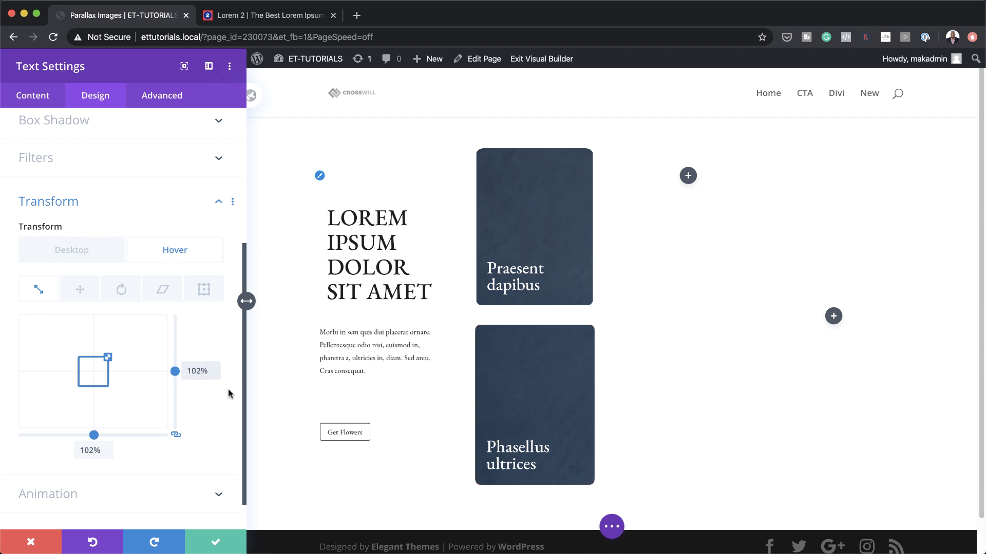
{"action": "left_click", "coordinate": [217, 543]}
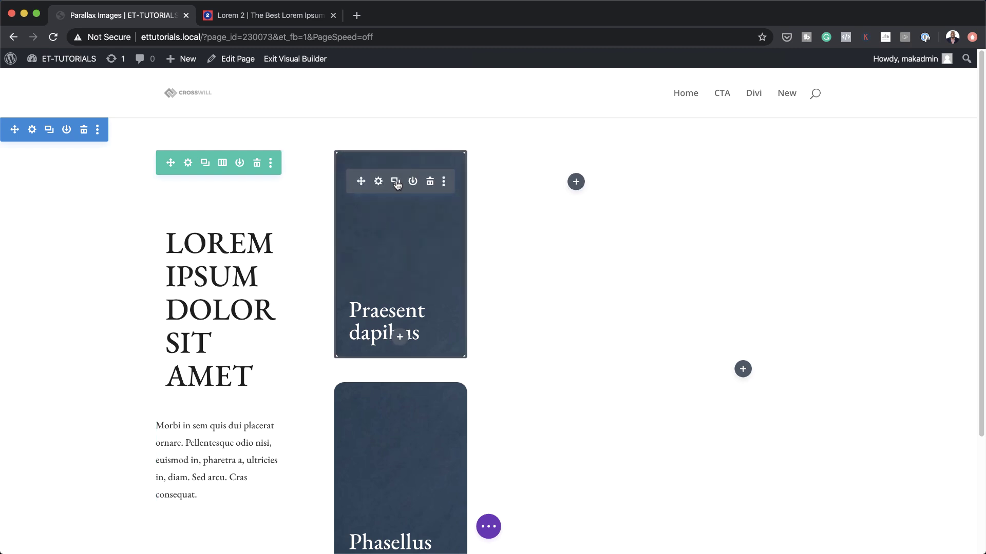
- Duplicate the "Praesent dapibus" and "Phasellus ultrices" modules and move the copies into the row's third column
{"action": "left_click", "coordinate": [395, 182]}
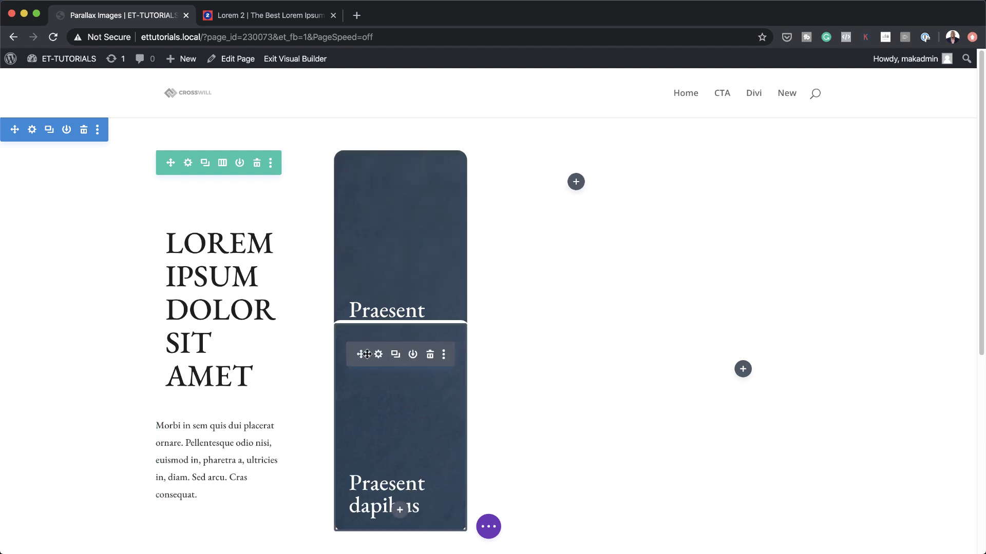
{"action": "scroll", "coordinate": [404, 444], "scroll_direction": "down", "scroll_amount": 5}
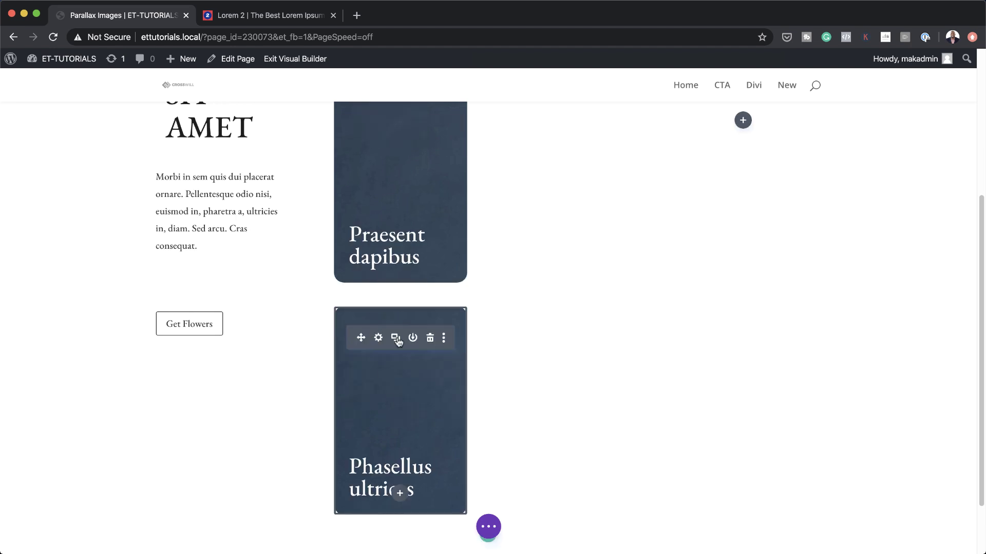
{"action": "left_click", "coordinate": [396, 339]}
{"action": "left_click_drag", "start_coordinate": [369, 341], "coordinate": [586, 114]}
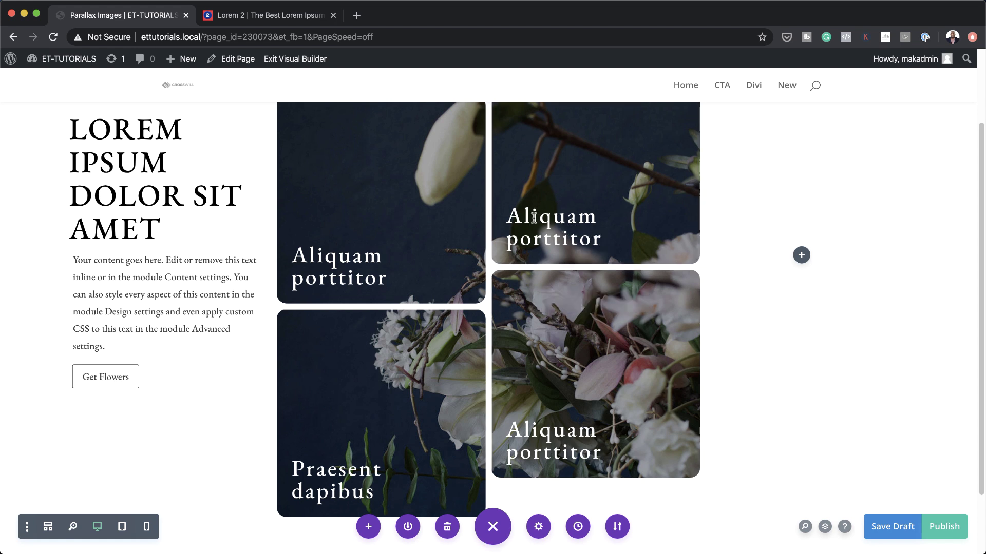
- Copy the phrase "Donec consectetuer" from the last paragraph on the Lorem 2 page
{"action": "left_click_drag", "start_coordinate": [597, 236], "coordinate": [506, 216]}
{"action": "key", "text": "ctrl+Tab"}
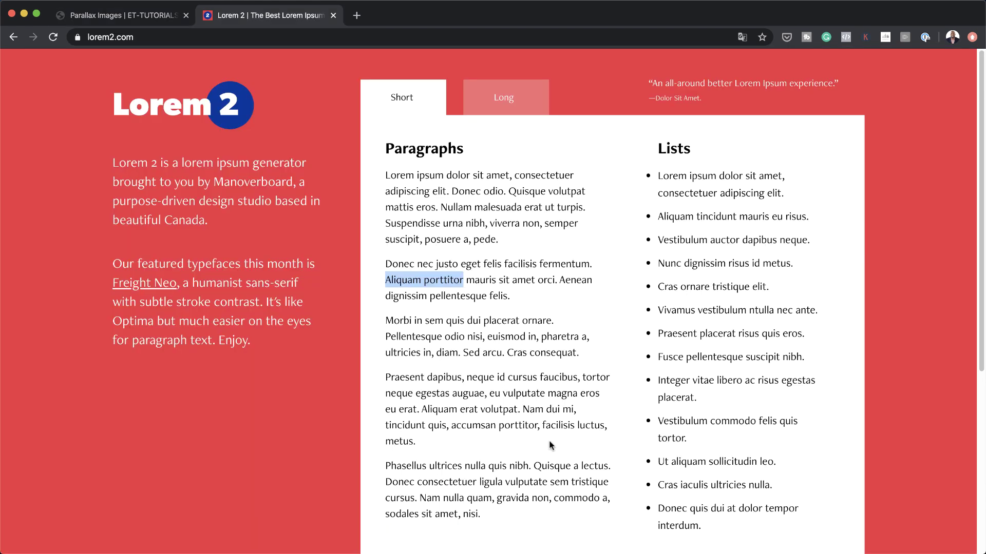
{"action": "left_click", "coordinate": [487, 447]}
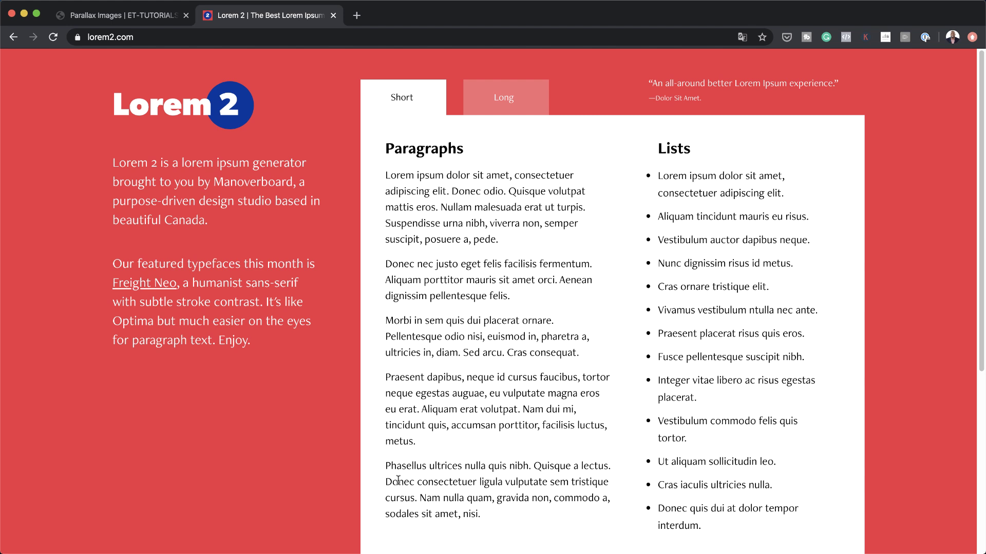
{"action": "left_click_drag", "start_coordinate": [389, 482], "coordinate": [472, 484]}
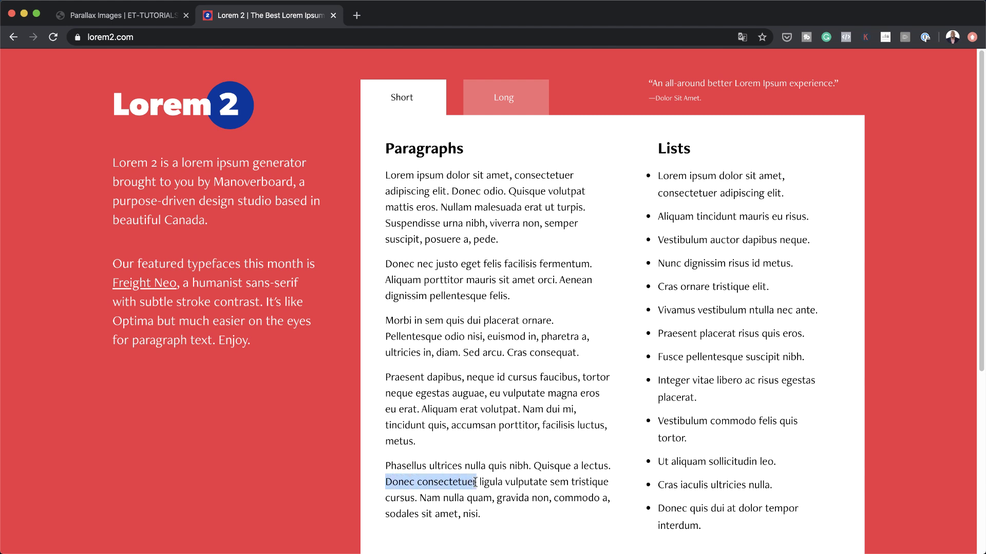
- Back on the Divi page, undo the last change and replace the third column's upper card heading with "Donec consectetuer"
{"action": "key", "text": "ctrl+Tab"}
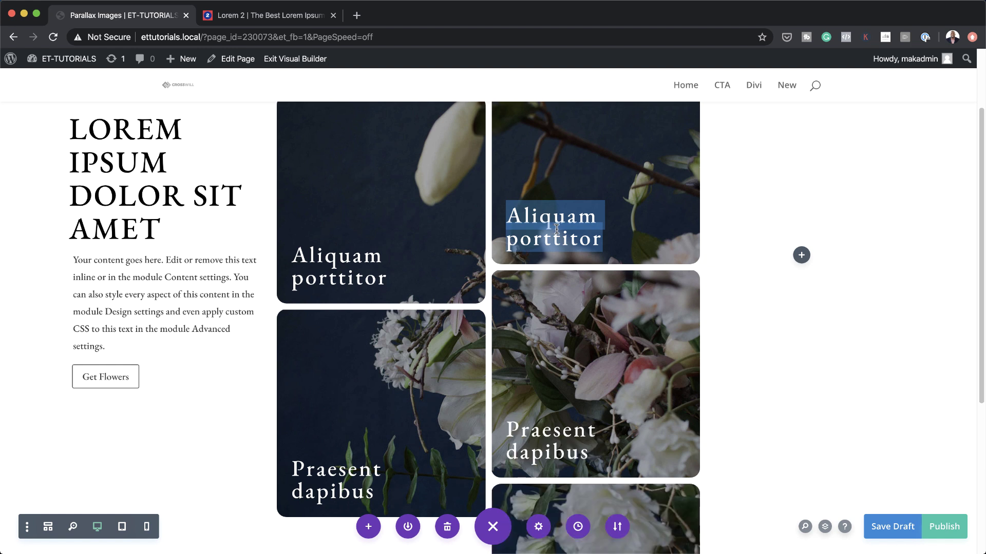
{"action": "key", "text": "super+z"}
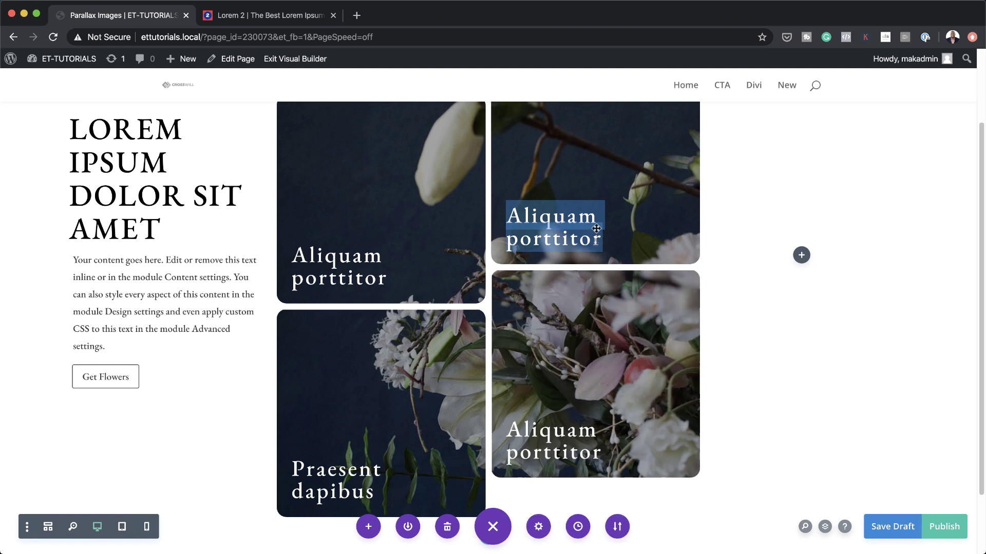
{"action": "left_click", "coordinate": [602, 240]}
{"action": "left_click_drag", "start_coordinate": [602, 241], "coordinate": [502, 218]}
{"action": "type", "text": "Donec consectetuer"}
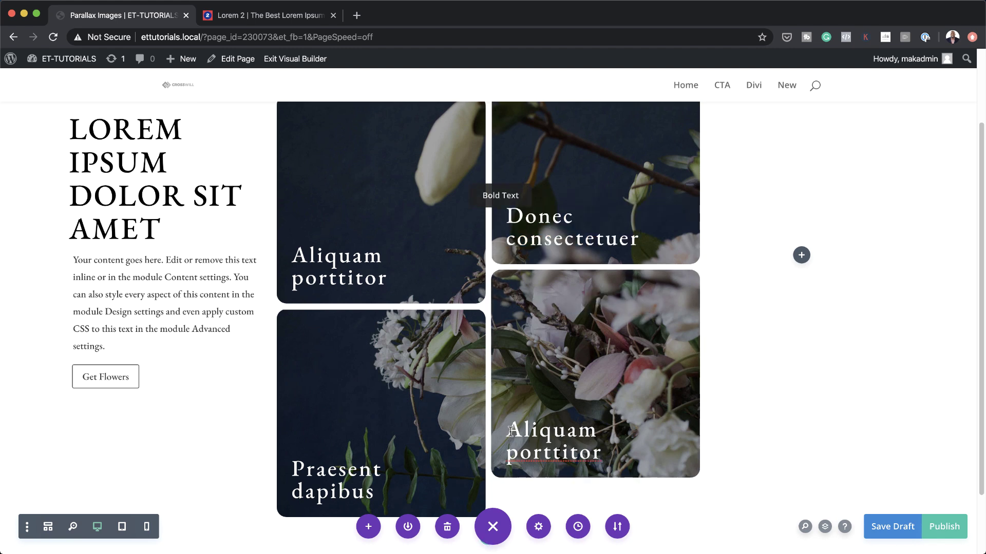
- Copy "Vivamus vestibulum" from the list on the Lorem 2 page and replace the third column's lower card heading with it on the Divi page
{"action": "left_click", "coordinate": [321, 20]}
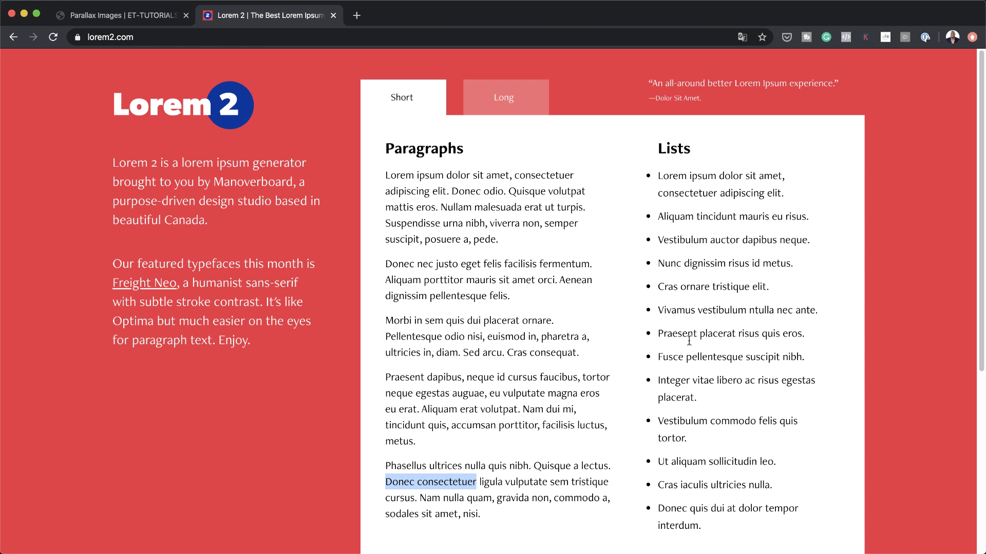
{"action": "left_click_drag", "start_coordinate": [660, 305], "coordinate": [747, 310]}
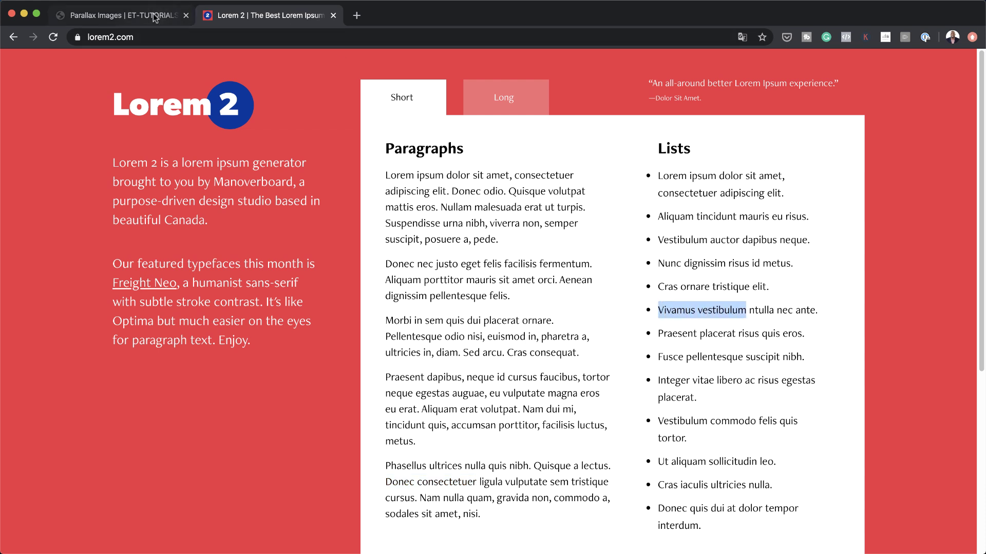
{"action": "key", "text": "super+c"}
{"action": "key", "text": "ctrl+shift+Tab"}
{"action": "left_click_drag", "start_coordinate": [603, 453], "coordinate": [516, 430]}
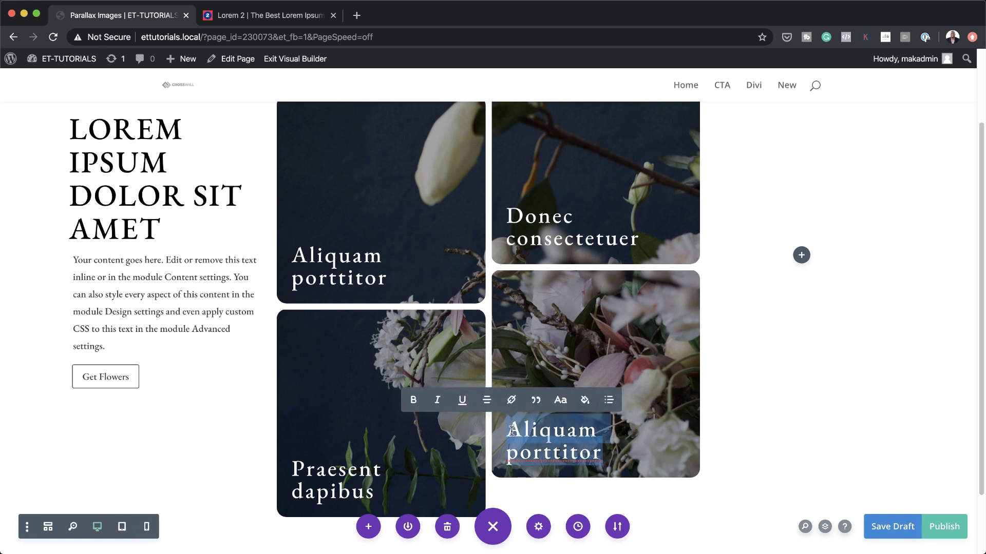
{"action": "key", "text": "super+v"}
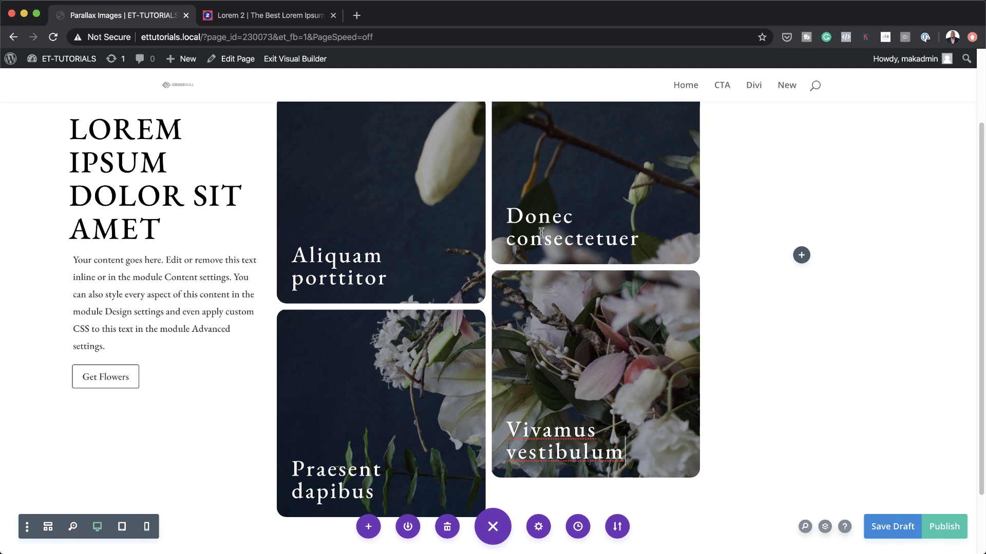
{"action": "scroll", "coordinate": [623, 385], "scroll_direction": "up", "scroll_amount": 3}
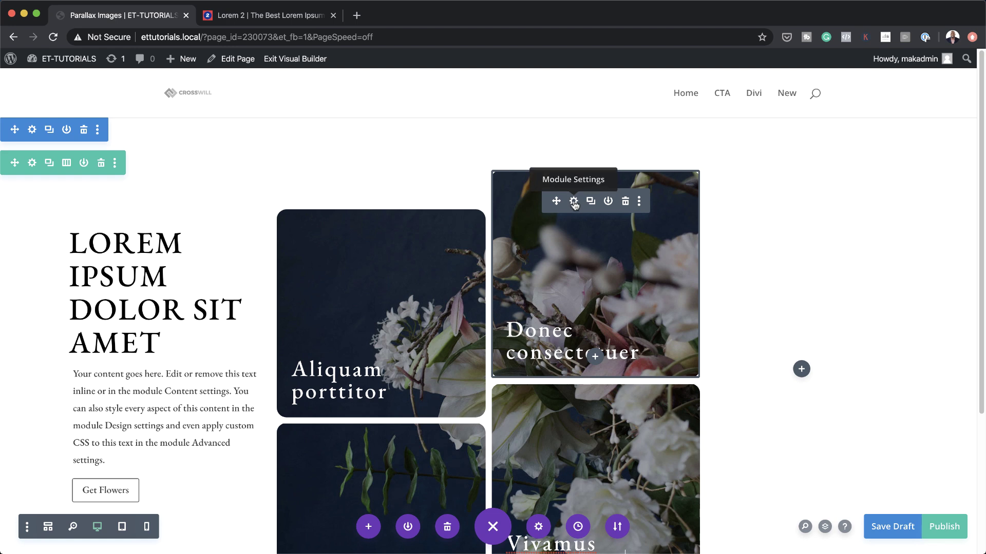
{"action": "left_click", "coordinate": [574, 201]}
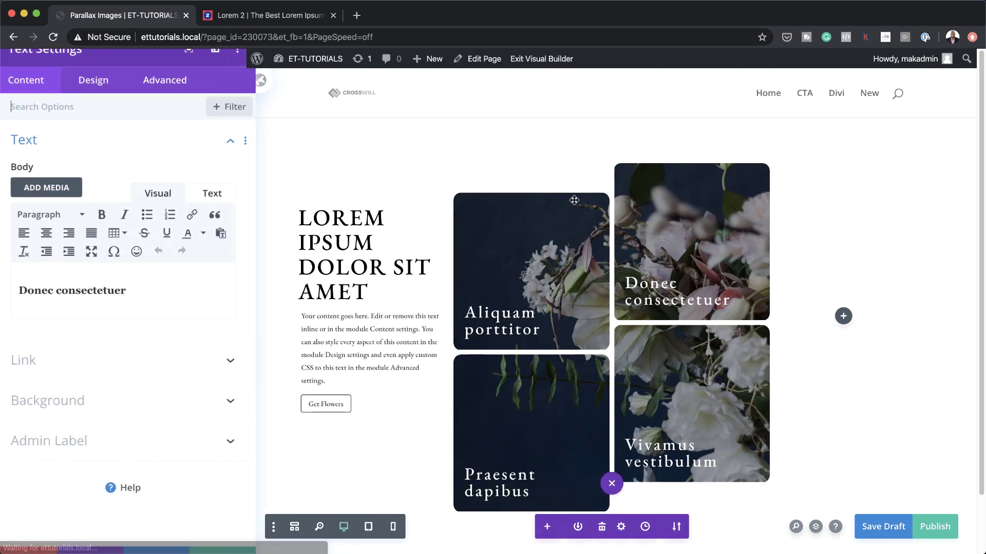
{"action": "left_click", "coordinate": [72, 399]}
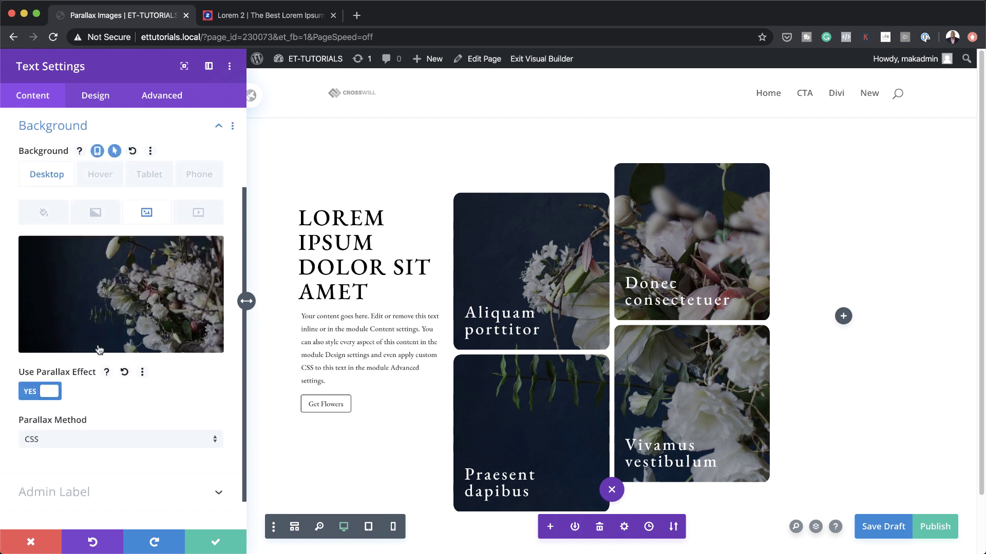
{"action": "left_click", "coordinate": [96, 213]}
{"action": "left_click", "coordinate": [116, 211]}
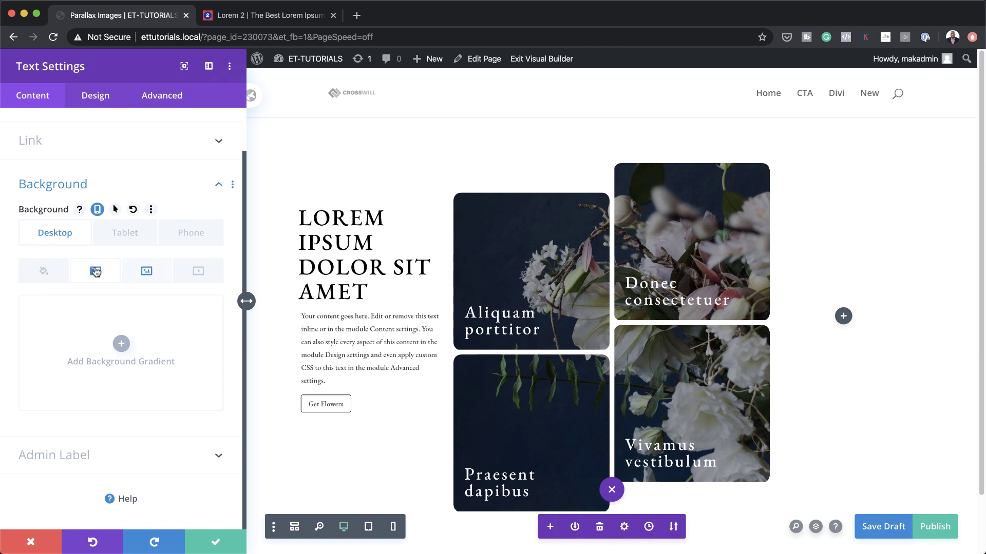
{"action": "left_click", "coordinate": [122, 347]}
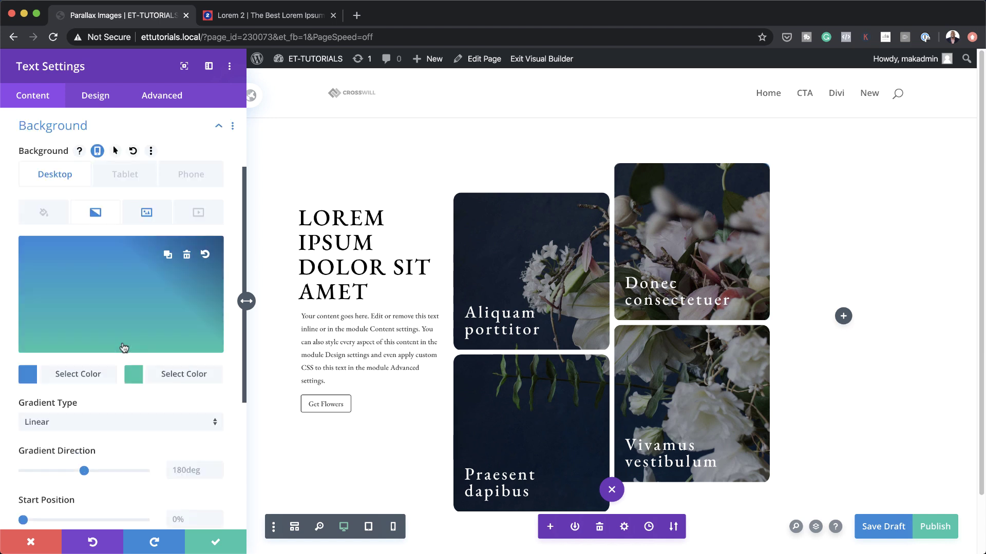
{"action": "left_click", "coordinate": [28, 378]}
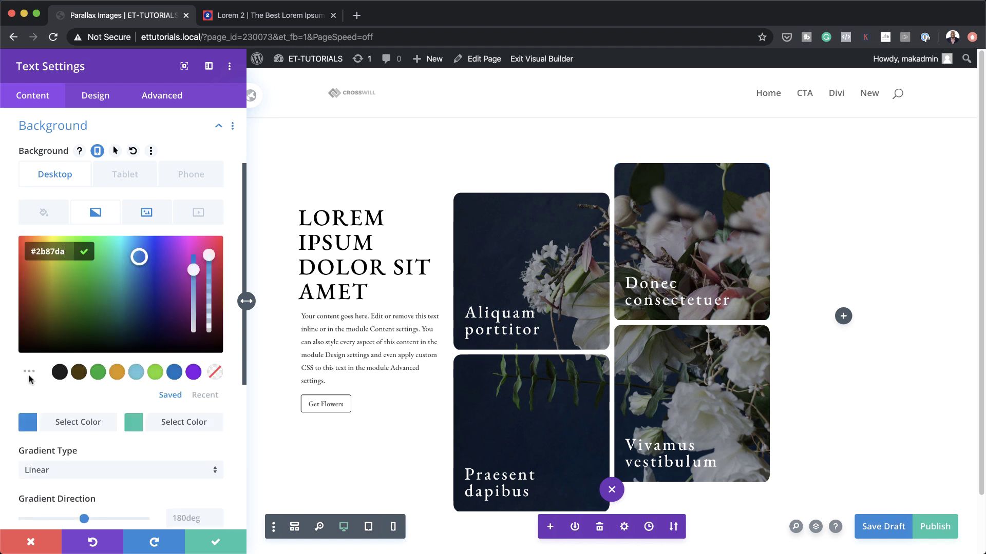
{"action": "left_click", "coordinate": [134, 427]}
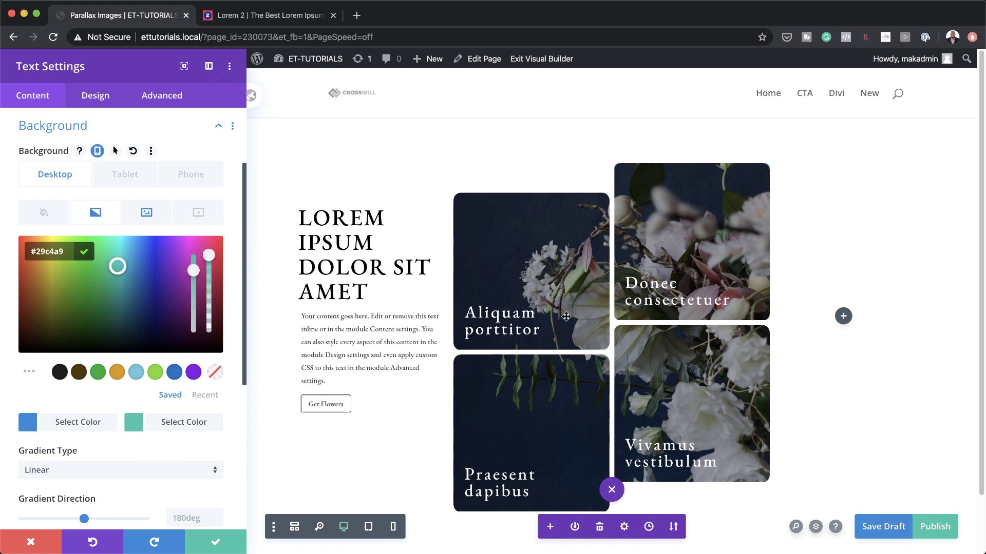
{"action": "left_click", "coordinate": [29, 541]}
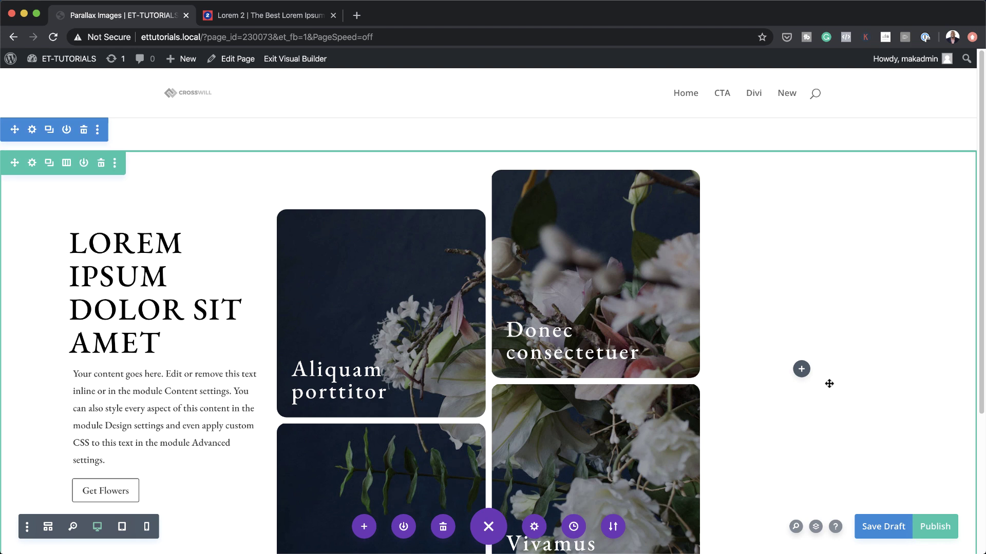
- Insert a Text module into the row's empty fourth column
{"action": "left_click", "coordinate": [801, 369]}
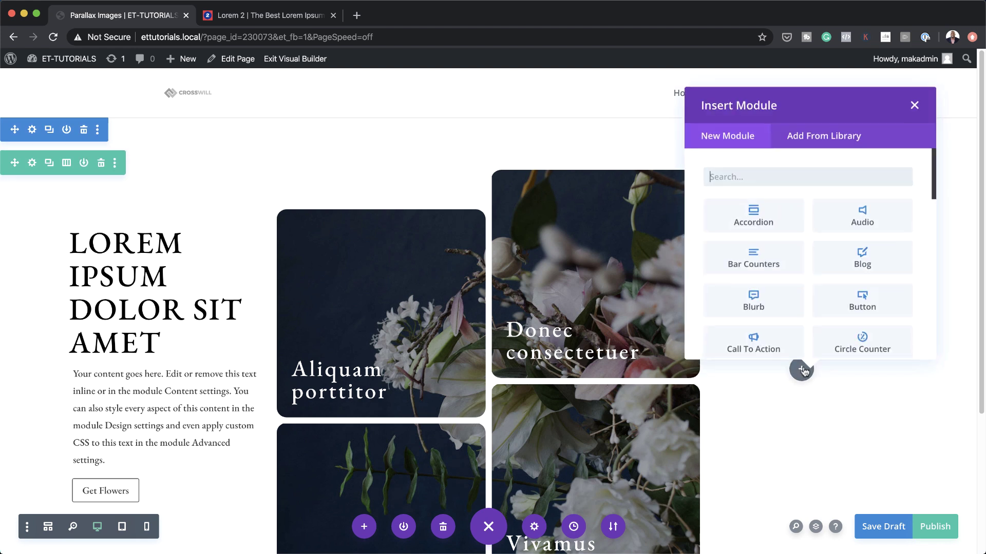
{"action": "type", "text": "text"}
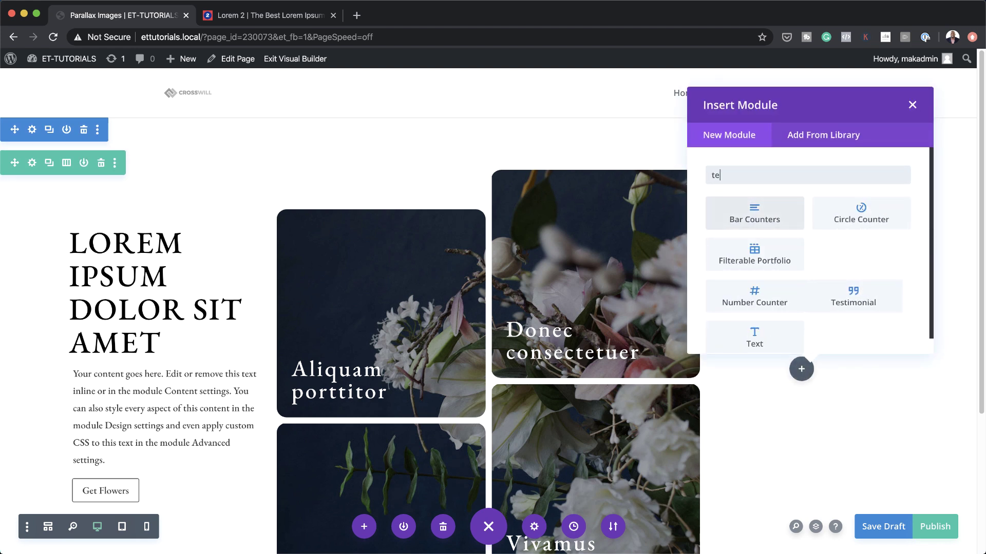
{"action": "left_click", "coordinate": [782, 211]}
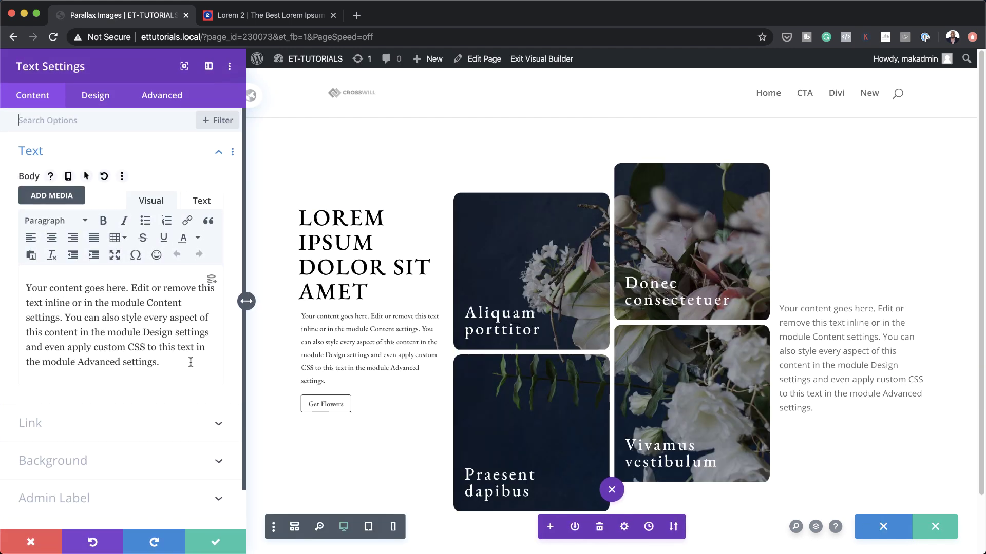
- Copy "Nam nulla quam" from the last paragraph on the Lorem 2 page and replace the new Text module's placeholder body with it
{"action": "left_click", "coordinate": [261, 16]}
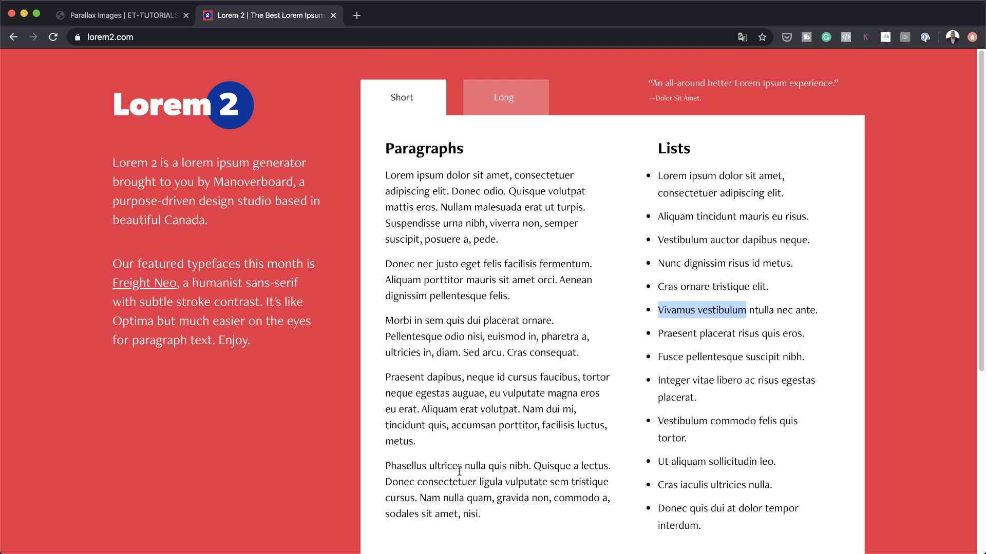
{"action": "left_click_drag", "start_coordinate": [422, 499], "coordinate": [491, 497]}
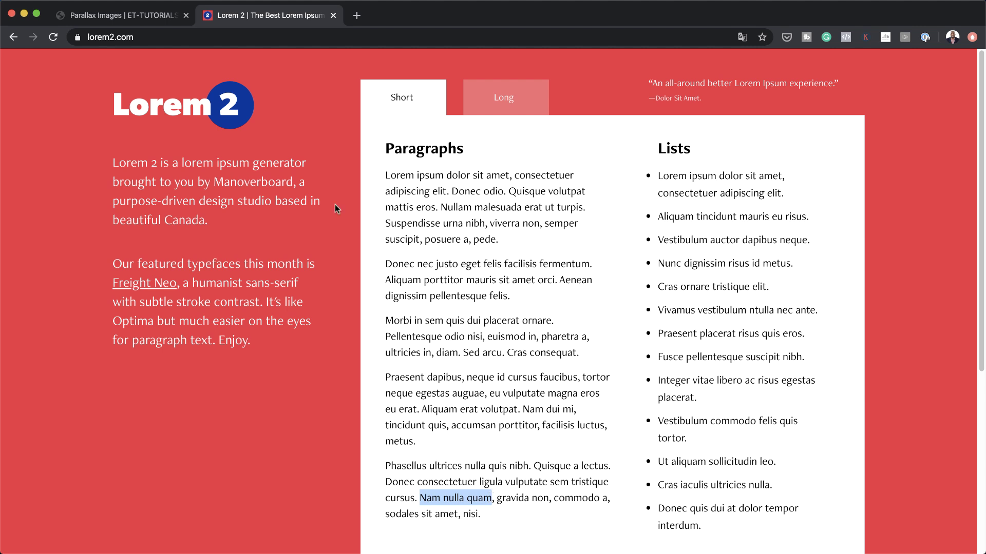
{"action": "left_click", "coordinate": [131, 16]}
{"action": "left_click_drag", "start_coordinate": [166, 364], "coordinate": [27, 286]}
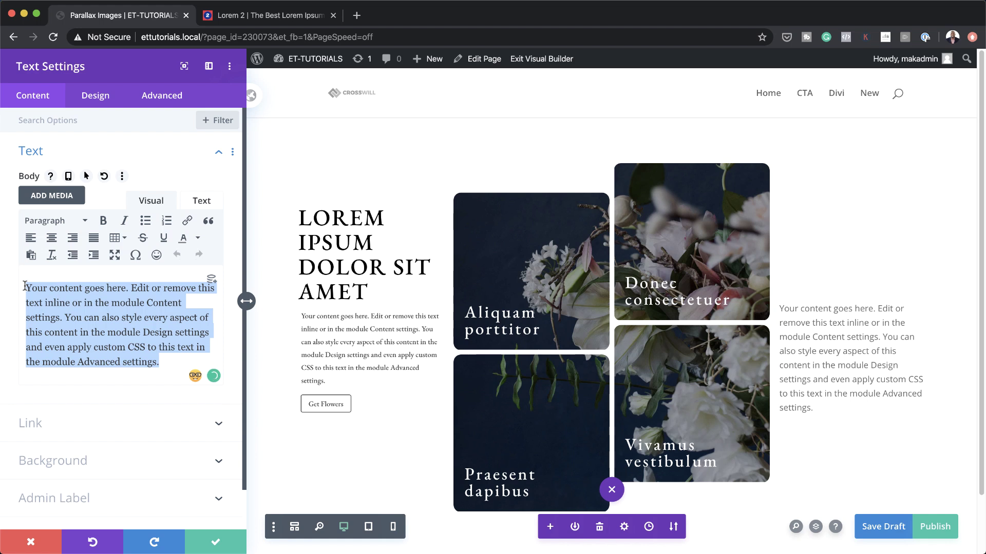
{"action": "key", "text": "super+v"}
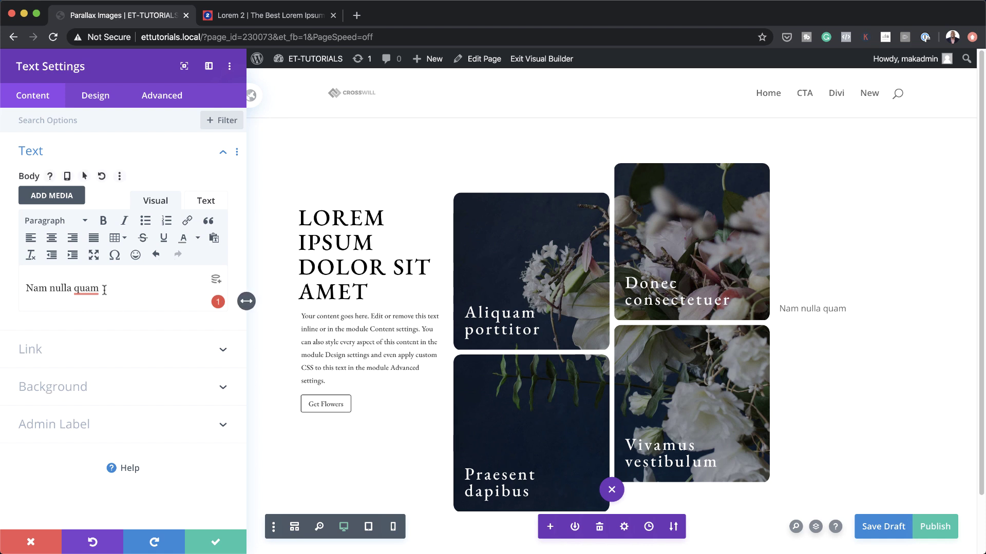
- Format the "Nam nulla quam" body text as Heading 3
{"action": "left_click_drag", "start_coordinate": [105, 289], "coordinate": [1, 283]}
{"action": "left_click", "coordinate": [51, 221]}
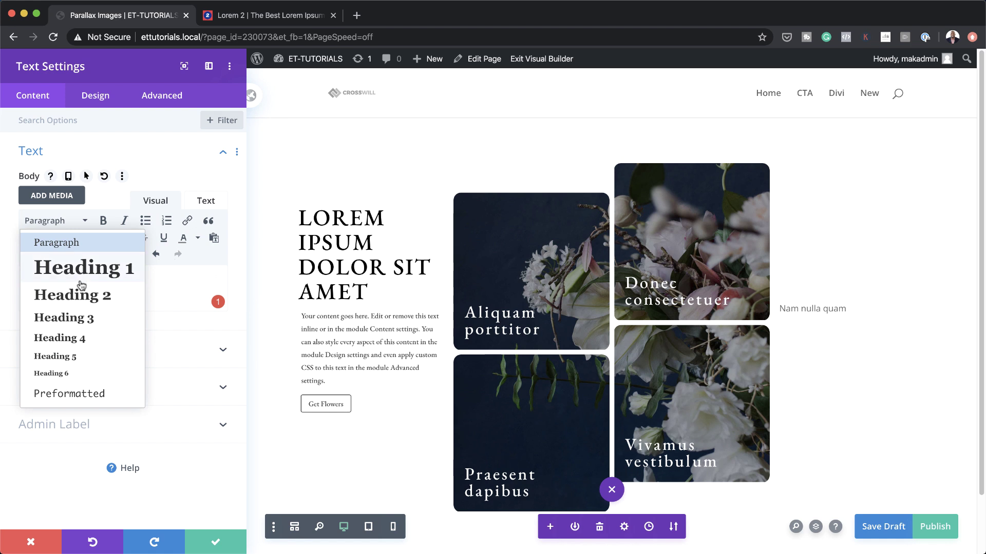
{"action": "left_click", "coordinate": [90, 318]}
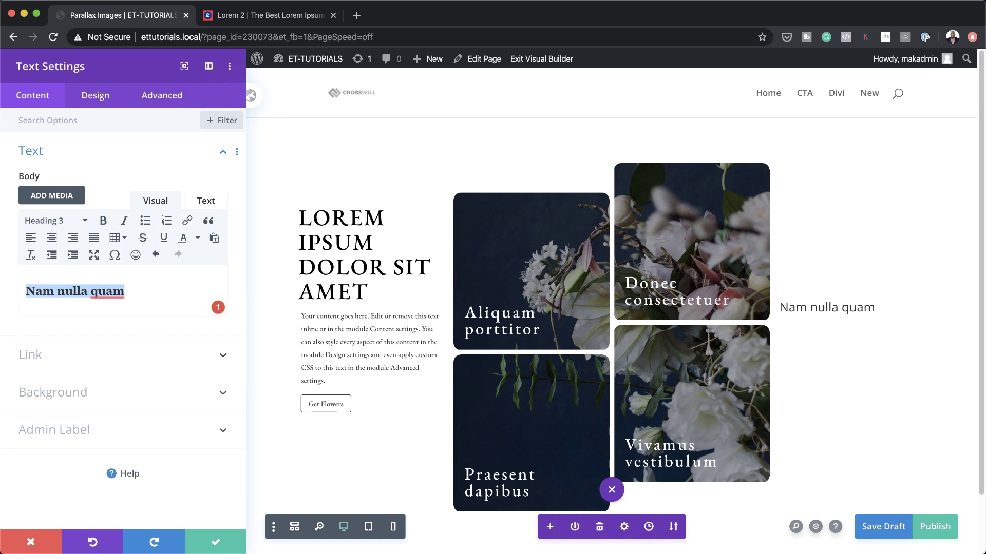
- Style the module's Heading 3 text with the EB Garamond font, uppercase letters and the black text color
{"action": "left_click", "coordinate": [95, 95]}
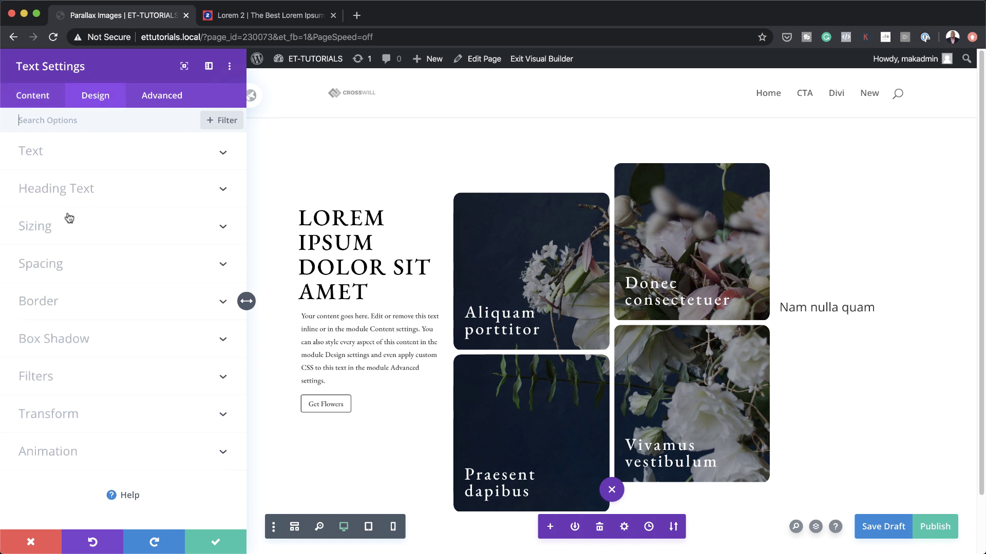
{"action": "left_click", "coordinate": [66, 194]}
{"action": "left_click", "coordinate": [105, 159]}
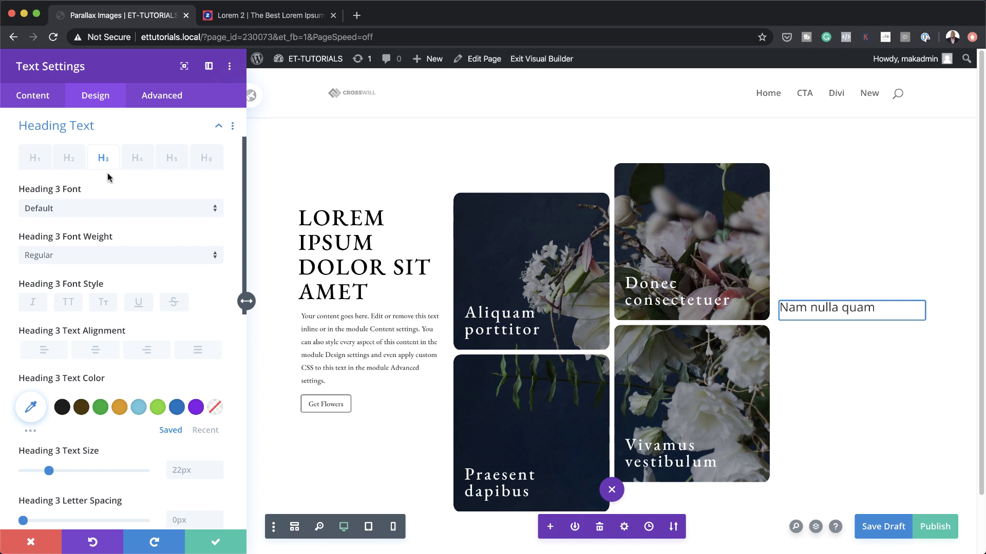
{"action": "left_click", "coordinate": [97, 209]}
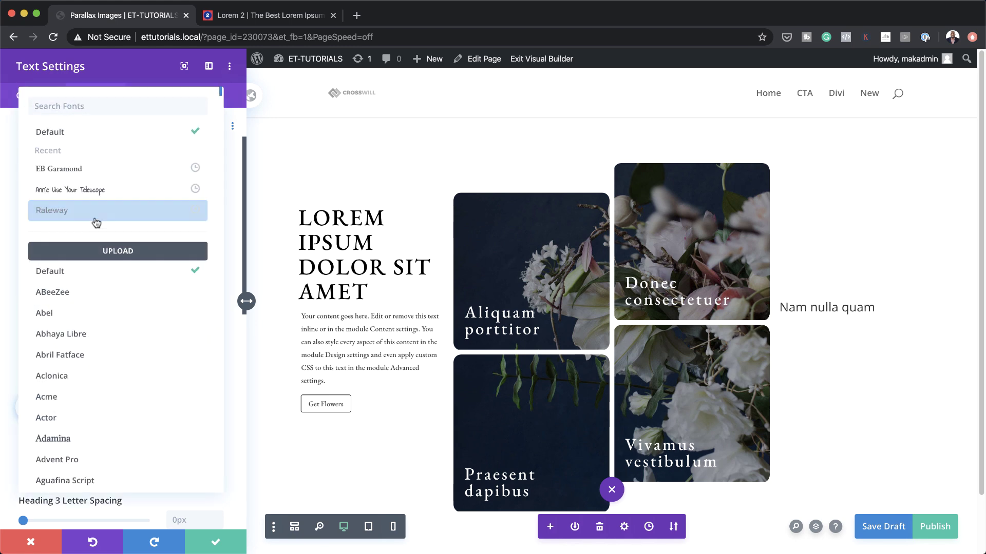
{"action": "left_click", "coordinate": [103, 169]}
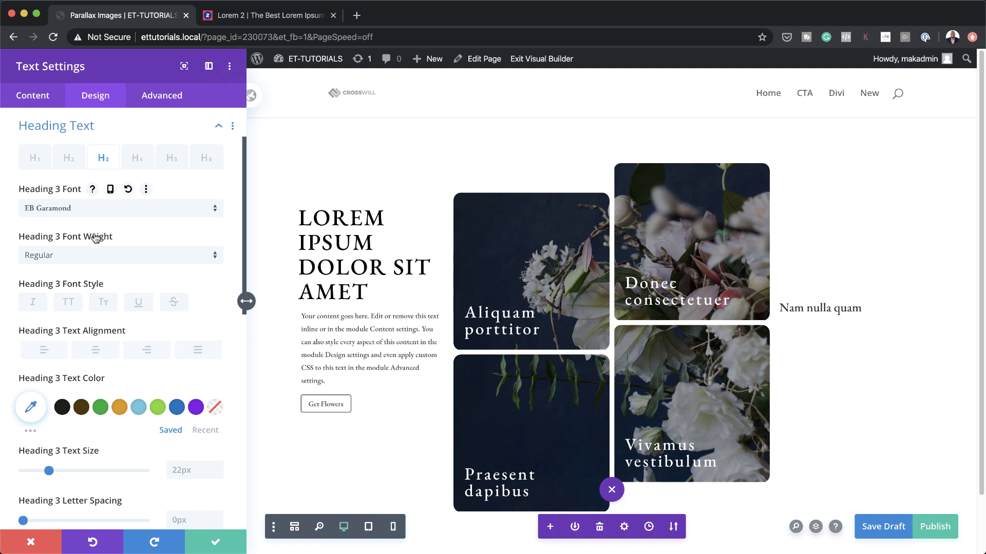
{"action": "left_click", "coordinate": [65, 304]}
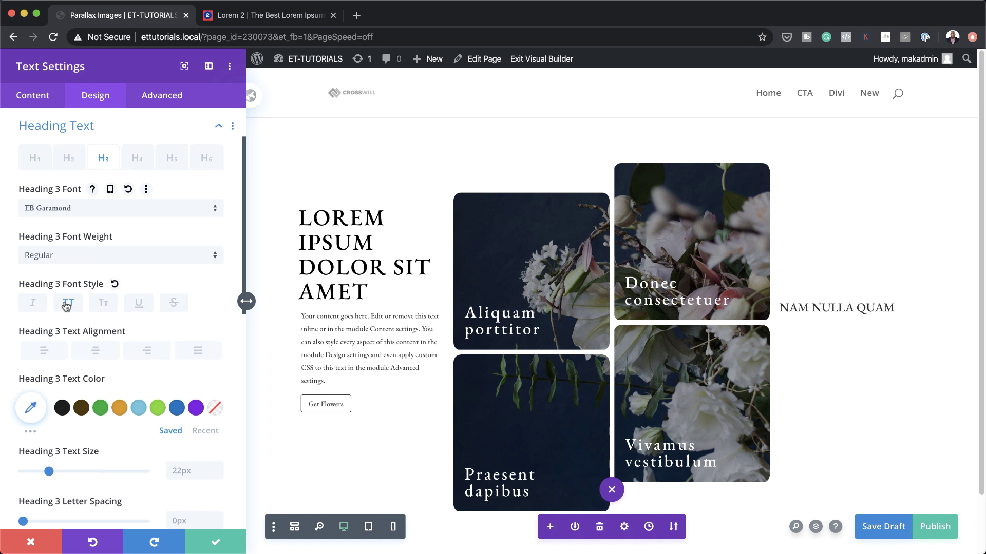
{"action": "left_click", "coordinate": [61, 409]}
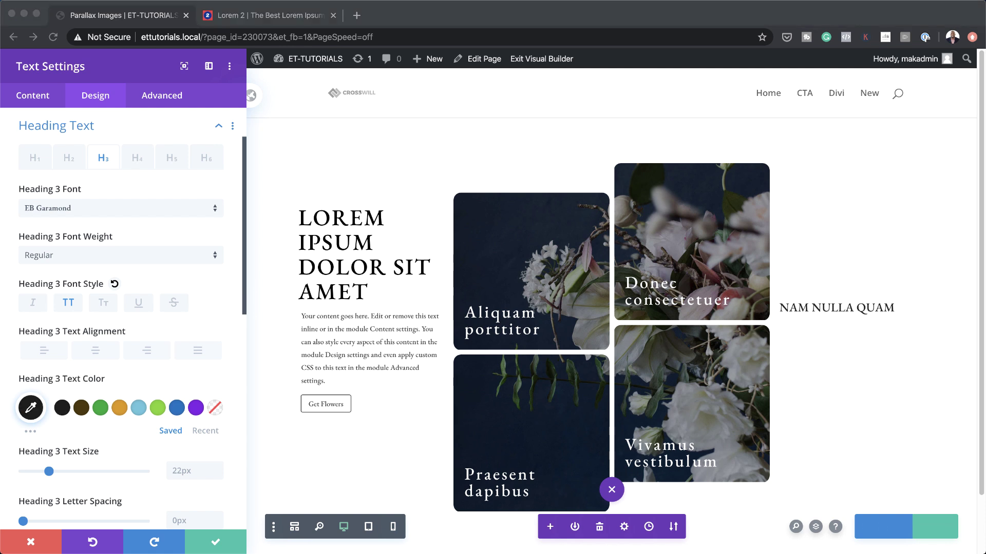
- Set the Heading 3 text size to 3vw and line height to 1em, and save the module settings
{"action": "left_click", "coordinate": [186, 469]}
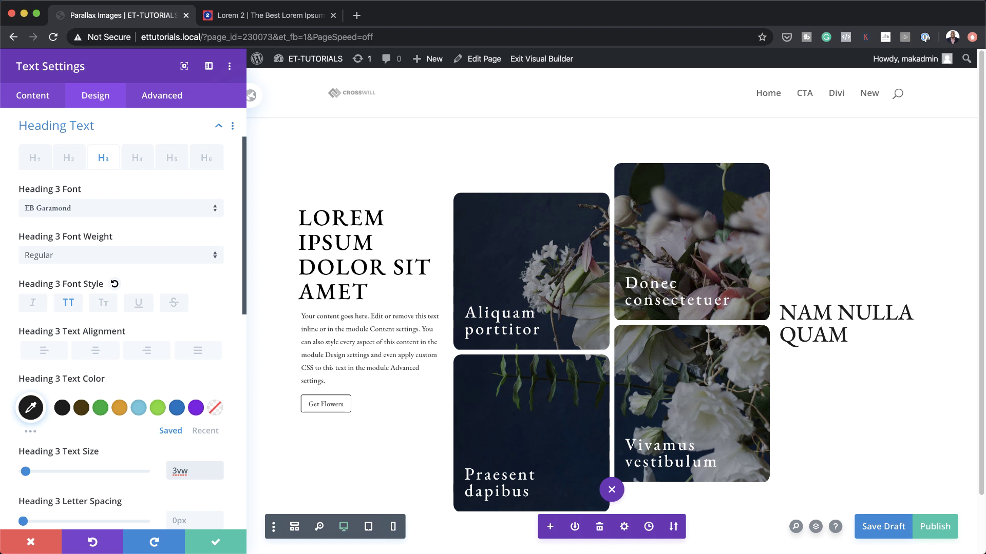
{"action": "scroll", "coordinate": [144, 492], "scroll_direction": "down", "scroll_amount": 4}
{"action": "left_click", "coordinate": [197, 467]}
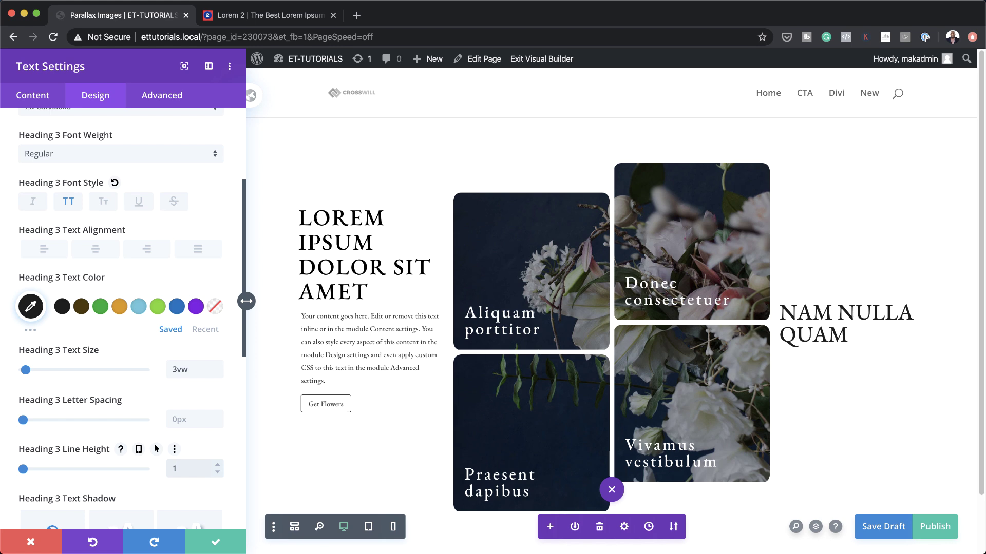
{"action": "key", "text": "Return"}
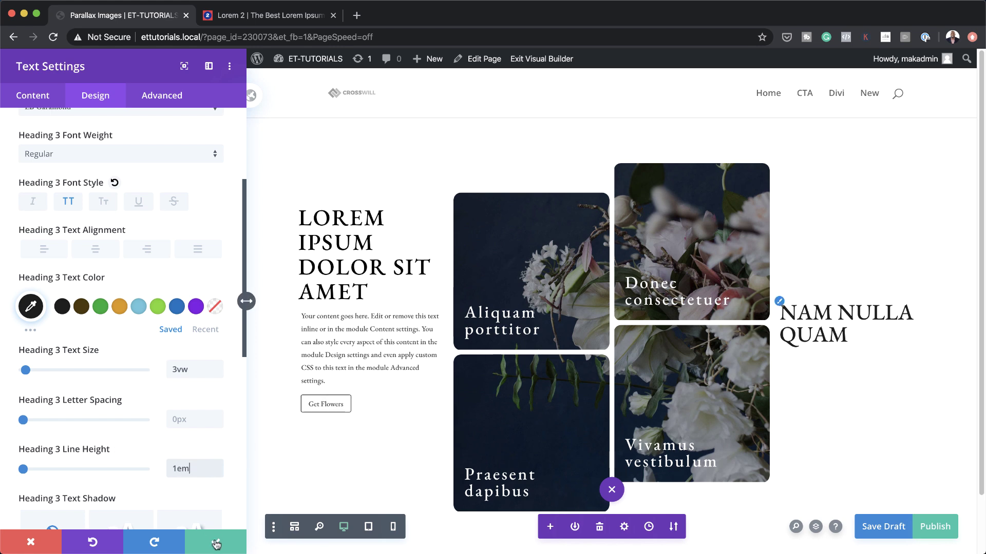
{"action": "left_click", "coordinate": [215, 543]}
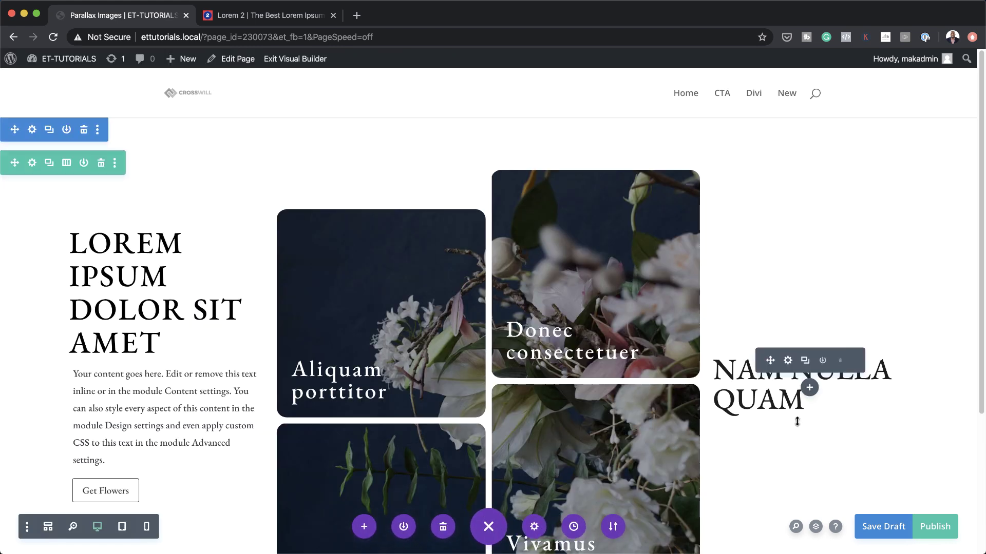
- Insert a second Text module below the "Nam nulla quam" heading in the fourth column and open its design settings
{"action": "left_click", "coordinate": [810, 387]}
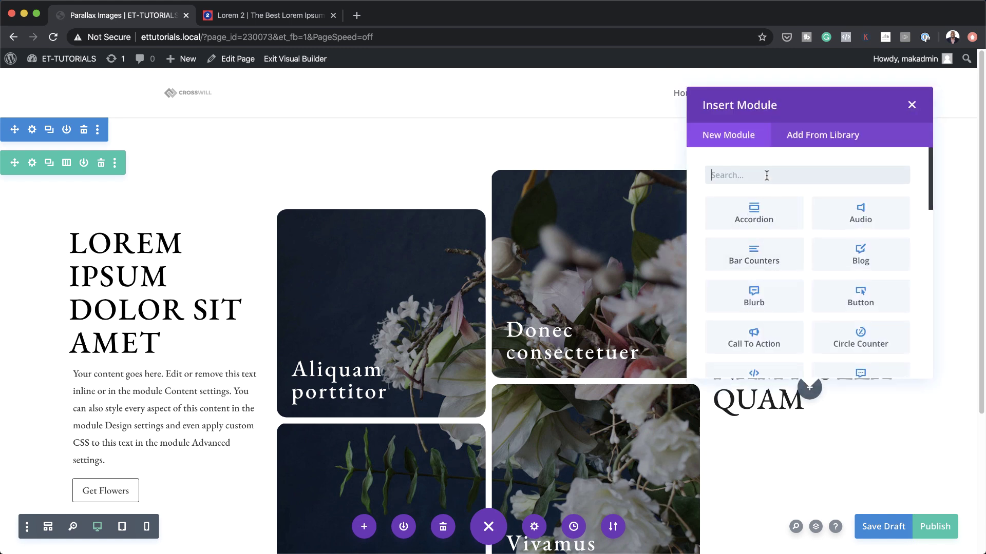
{"action": "type", "text": "text"}
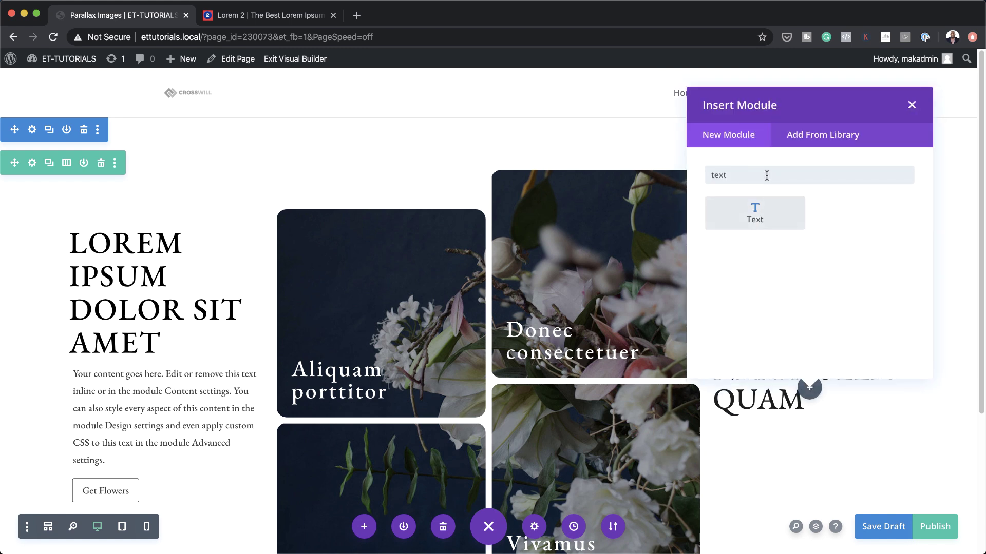
{"action": "left_click", "coordinate": [765, 221]}
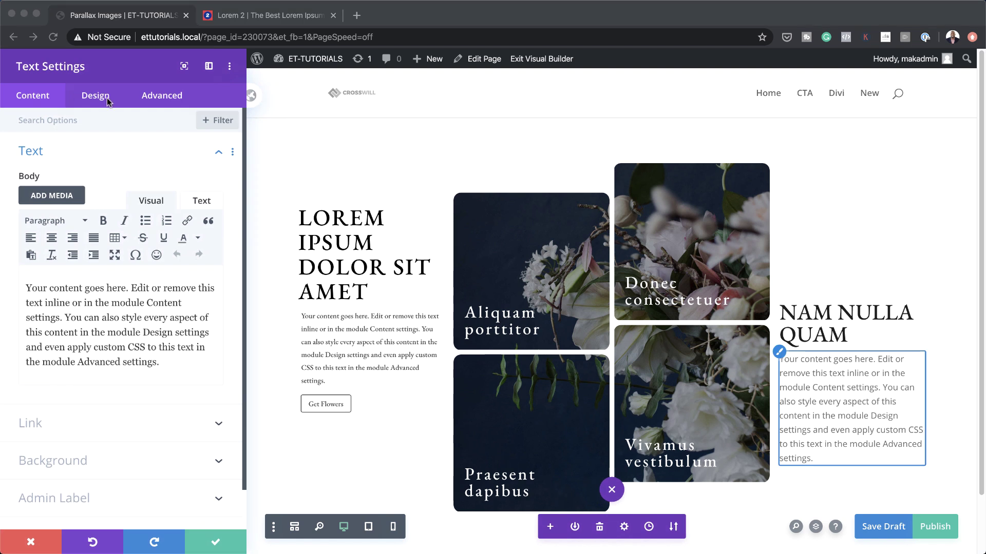
{"action": "left_click", "coordinate": [96, 97]}
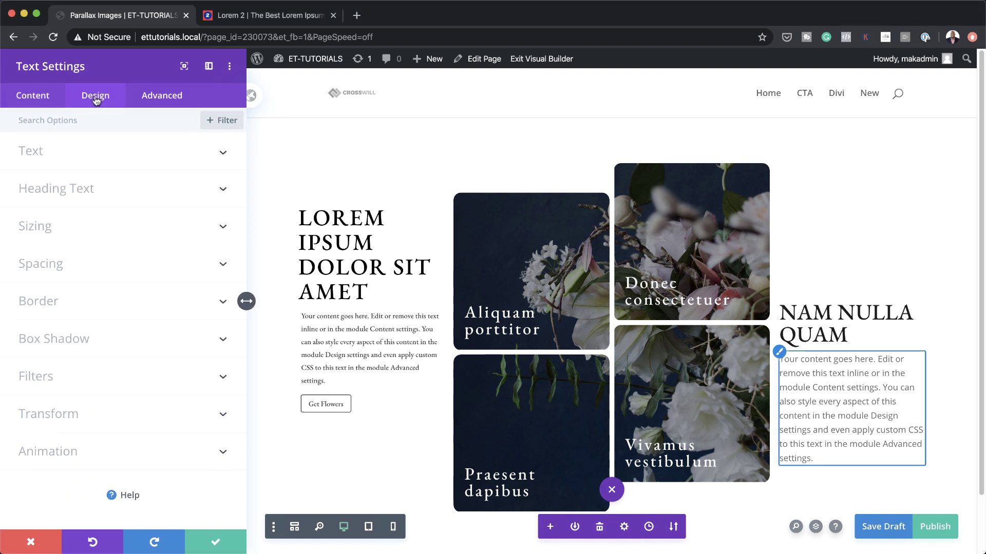
- Style the fourth column's body text with the EB Garamond font, 1vw size and black color, and adjust its line height
{"action": "left_click", "coordinate": [39, 154]}
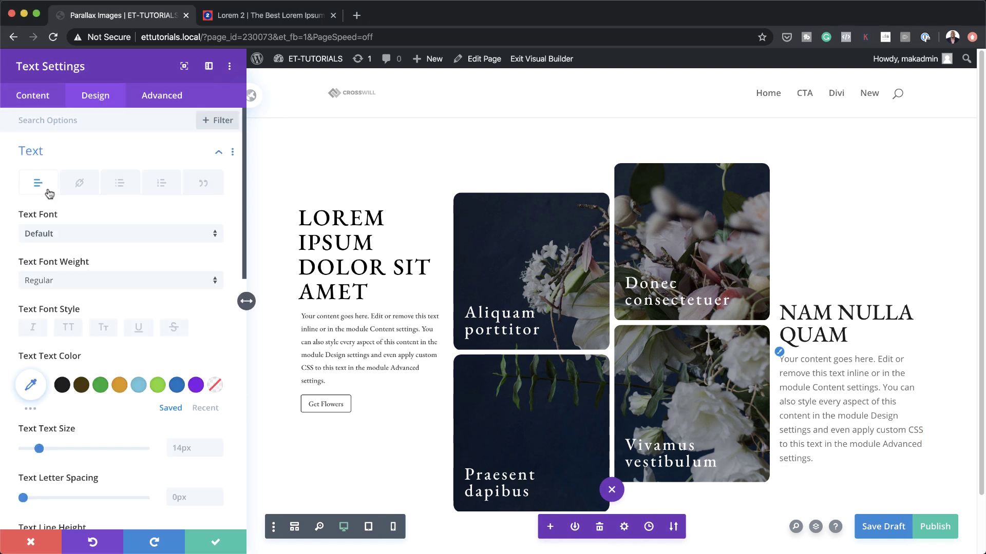
{"action": "left_click", "coordinate": [79, 234]}
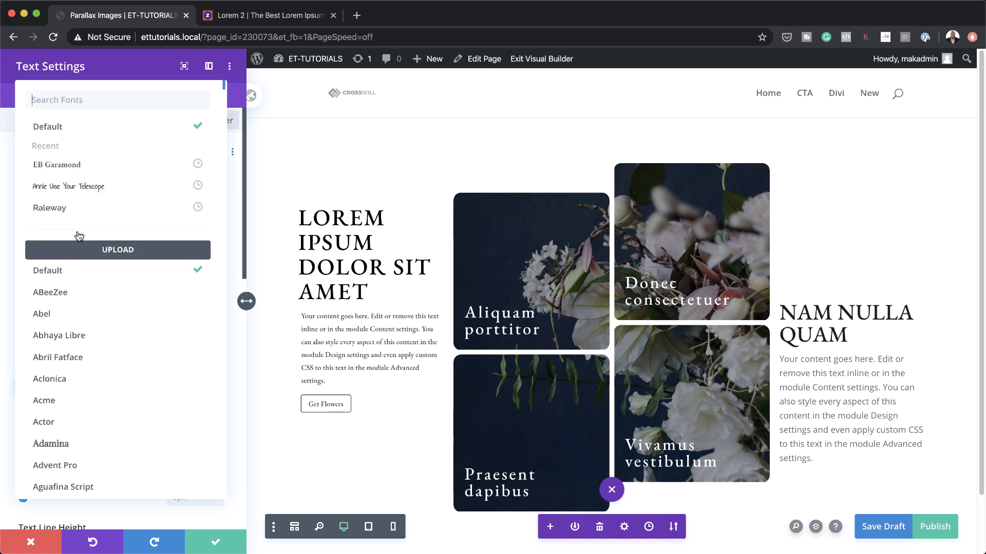
{"action": "left_click", "coordinate": [86, 170]}
{"action": "left_click", "coordinate": [174, 449]}
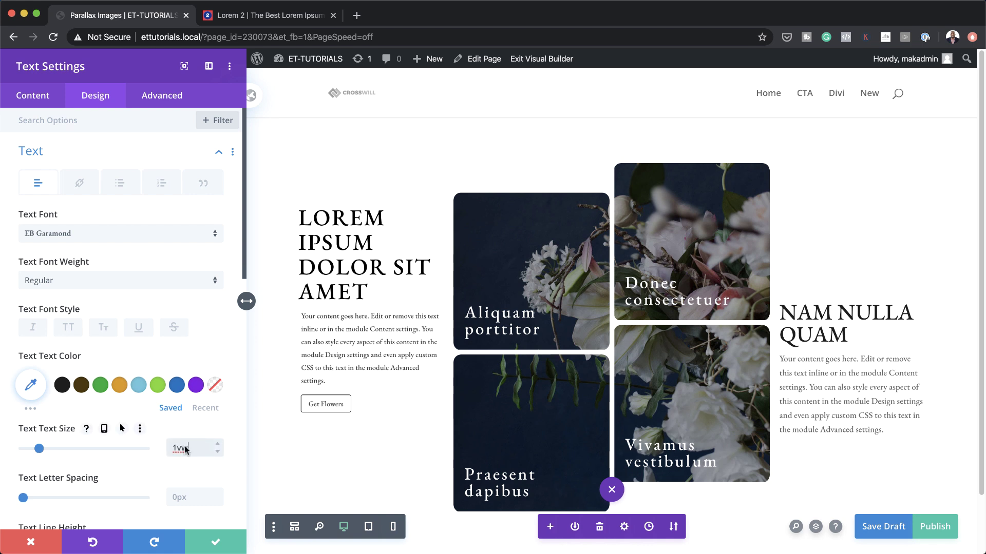
{"action": "type", "text": "1vw"}
{"action": "left_click", "coordinate": [205, 408]}
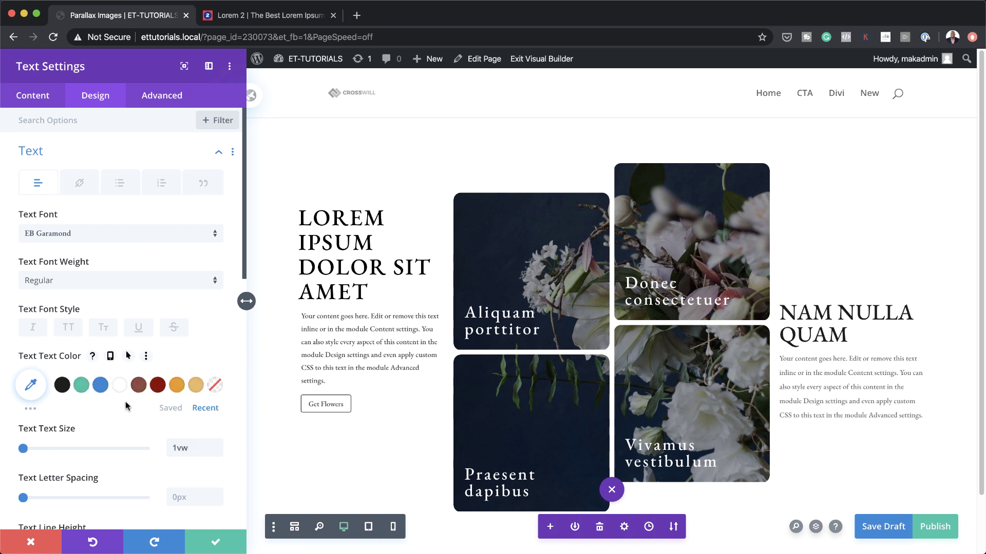
{"action": "left_click", "coordinate": [68, 389]}
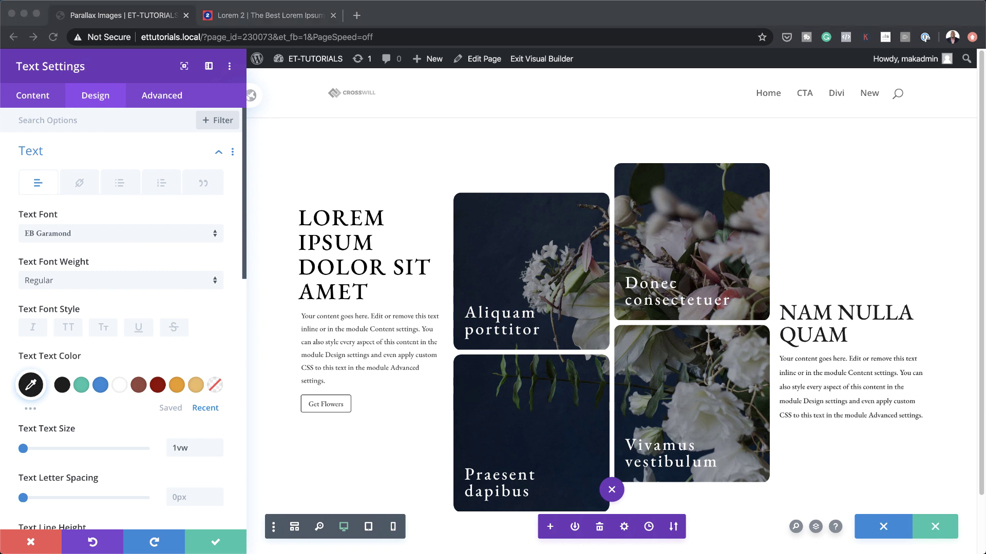
{"action": "scroll", "coordinate": [173, 470], "scroll_direction": "down", "scroll_amount": 3}
{"action": "left_click", "coordinate": [187, 464]}
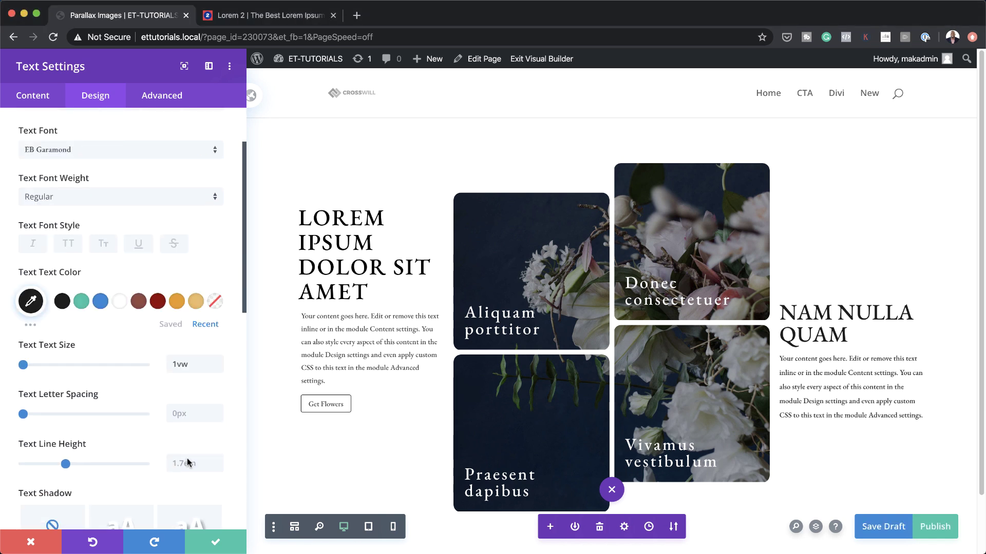
{"action": "key", "text": "Up"}
- Set the body text's padding to 0.9vw left and 2.2vw right, and save the module settings
{"action": "scroll", "coordinate": [149, 367], "scroll_direction": "down", "scroll_amount": 10}
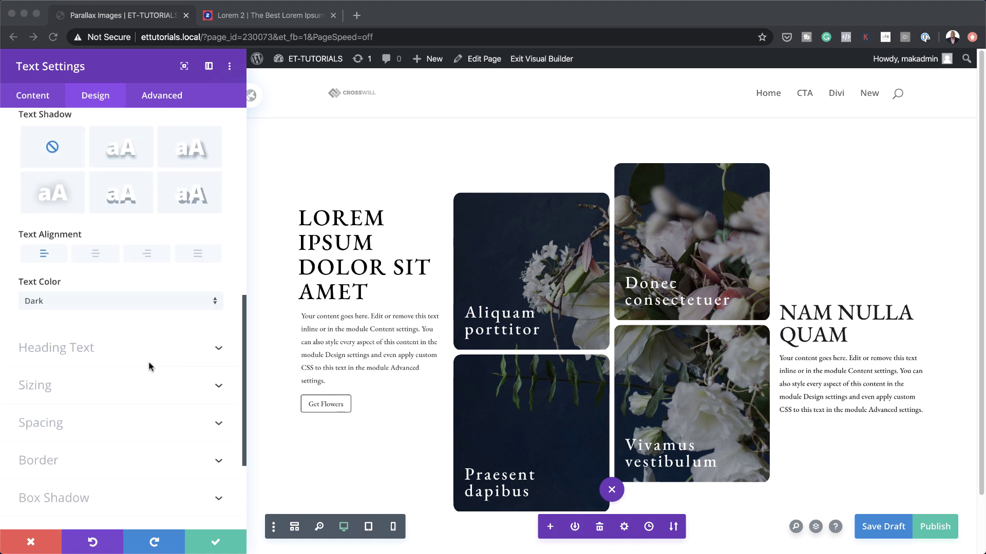
{"action": "left_click", "coordinate": [62, 409]}
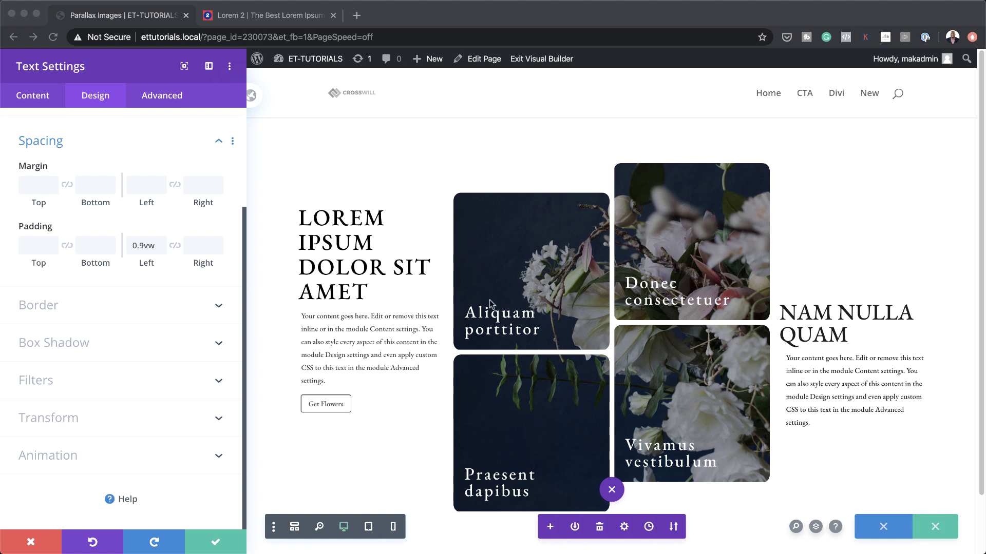
{"action": "left_click", "coordinate": [198, 247]}
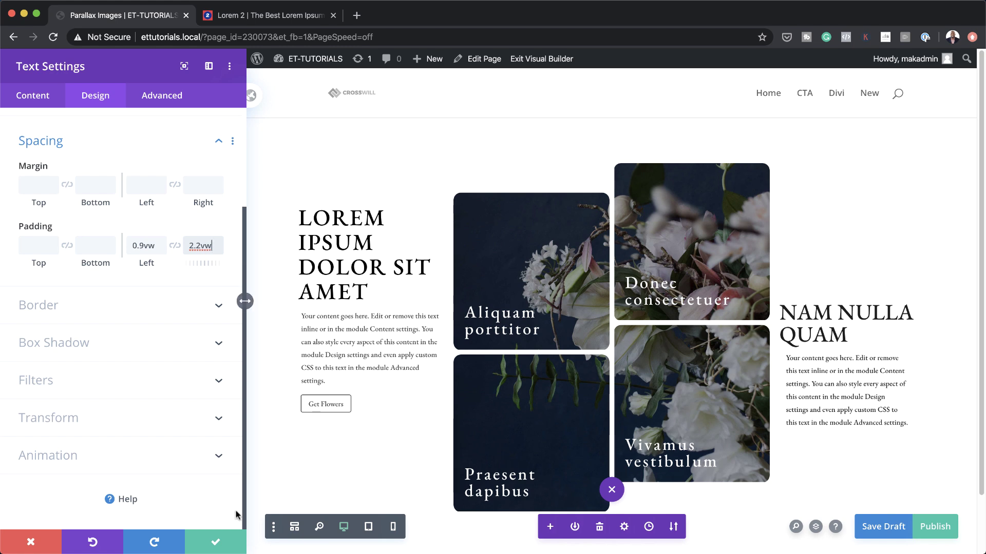
{"action": "left_click", "coordinate": [215, 545]}
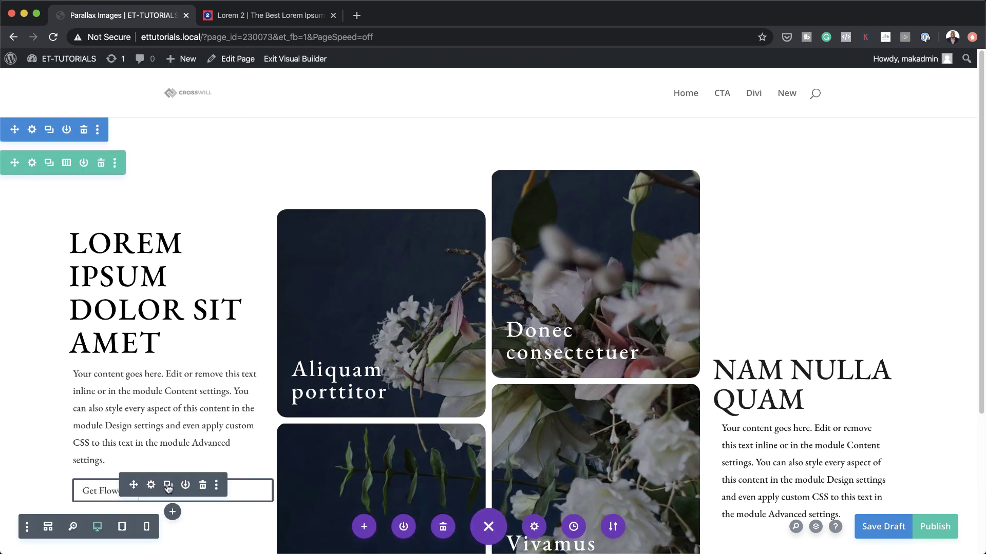
- Duplicate the "Get Flowers" button and move the copy below the body text in the fourth column
{"action": "left_click", "coordinate": [168, 487]}
{"action": "scroll", "coordinate": [219, 442], "scroll_direction": "down", "scroll_amount": 5}
{"action": "left_click_drag", "start_coordinate": [134, 296], "coordinate": [775, 287]}
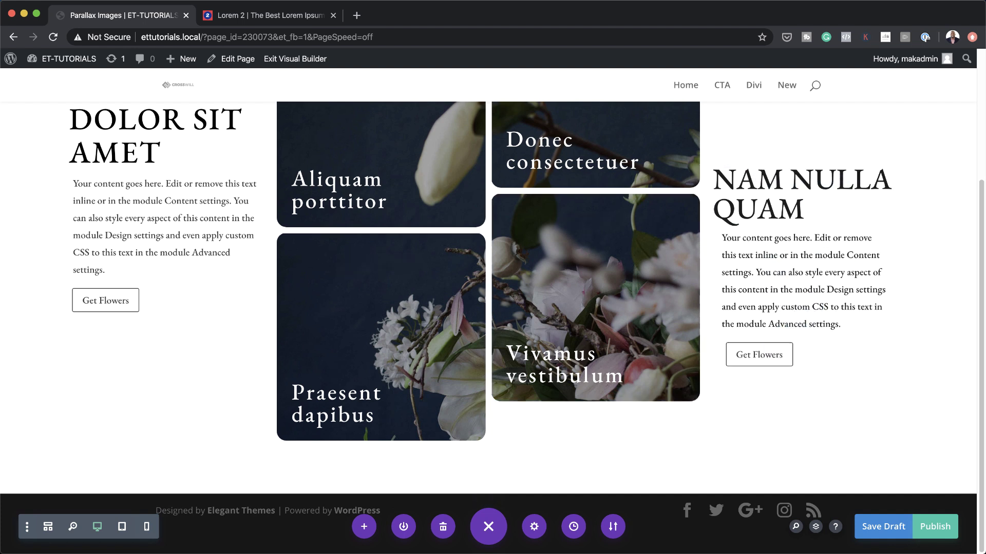
- Publish the page, exit the Visual Builder and check the cards' parallax and hover effects on the live page
{"action": "left_click", "coordinate": [935, 526]}
{"action": "left_click", "coordinate": [297, 61]}
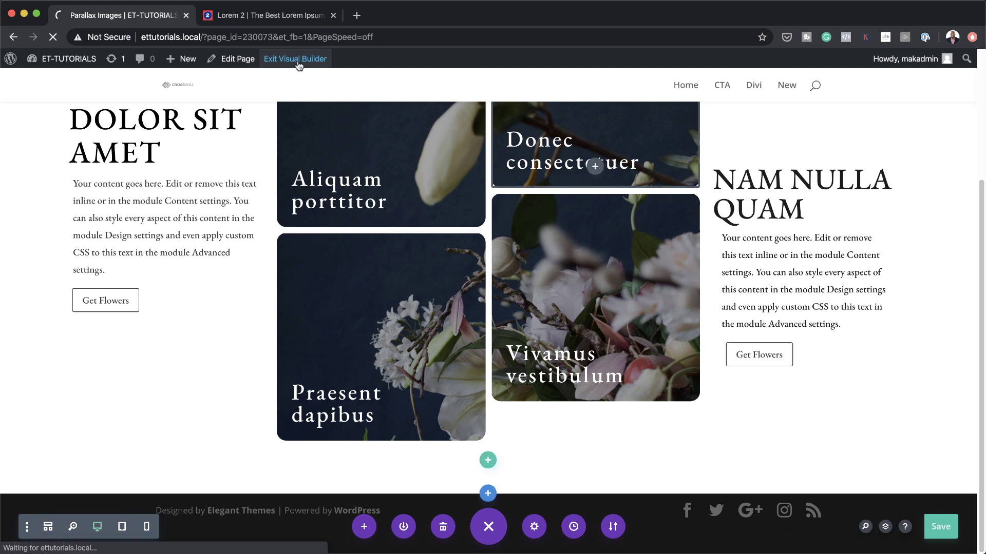
{"action": "scroll", "coordinate": [806, 291], "scroll_direction": "down", "scroll_amount": 3}
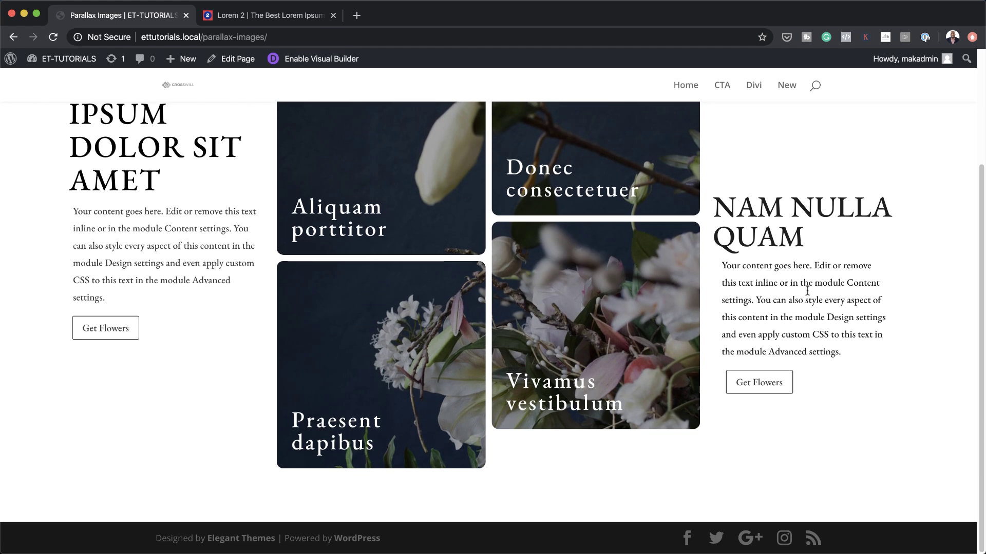
{"action": "scroll", "coordinate": [807, 291], "scroll_direction": "up", "scroll_amount": 6}
{"action": "scroll", "coordinate": [807, 291], "scroll_direction": "down", "scroll_amount": 6}
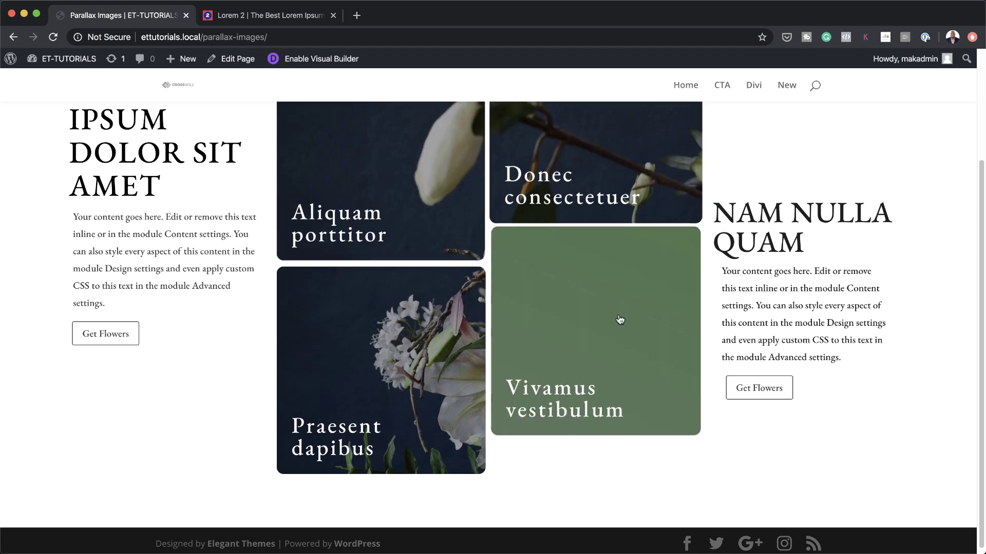
{"action": "scroll", "coordinate": [627, 330], "scroll_direction": "up", "scroll_amount": 1}
{"action": "scroll", "coordinate": [627, 331], "scroll_direction": "up", "scroll_amount": 1}
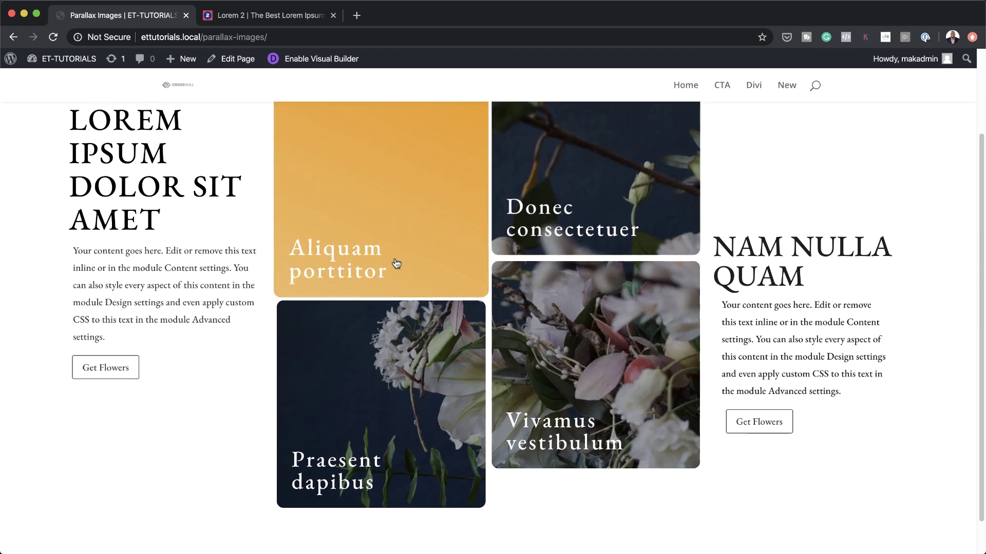